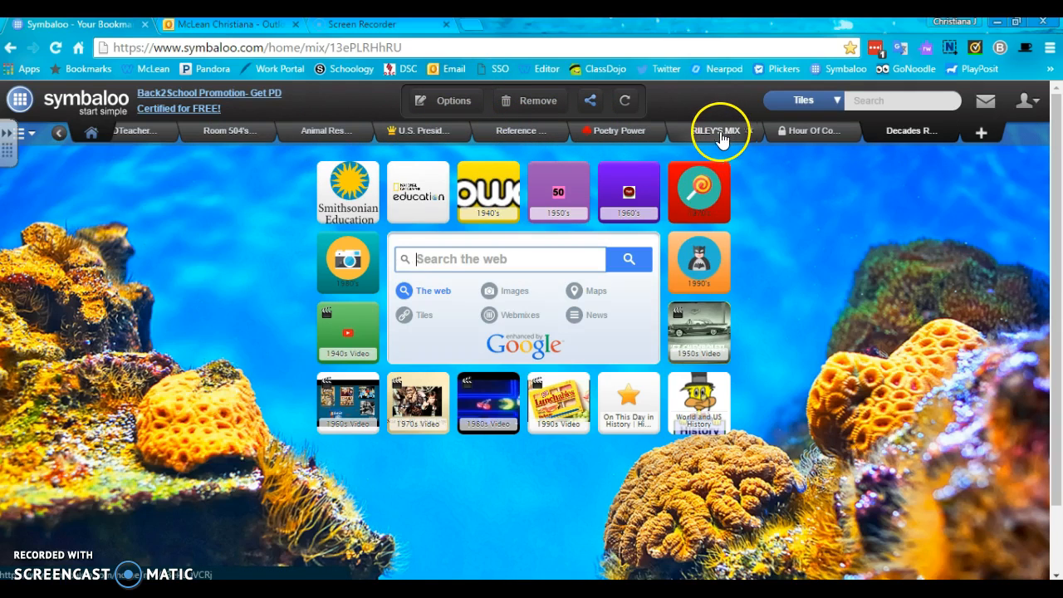
# Step: View the U.S. Presidents, Hour of Code and Poetry Power webmixes, finishing on the student's personal mix
pyautogui.click(390, 132)
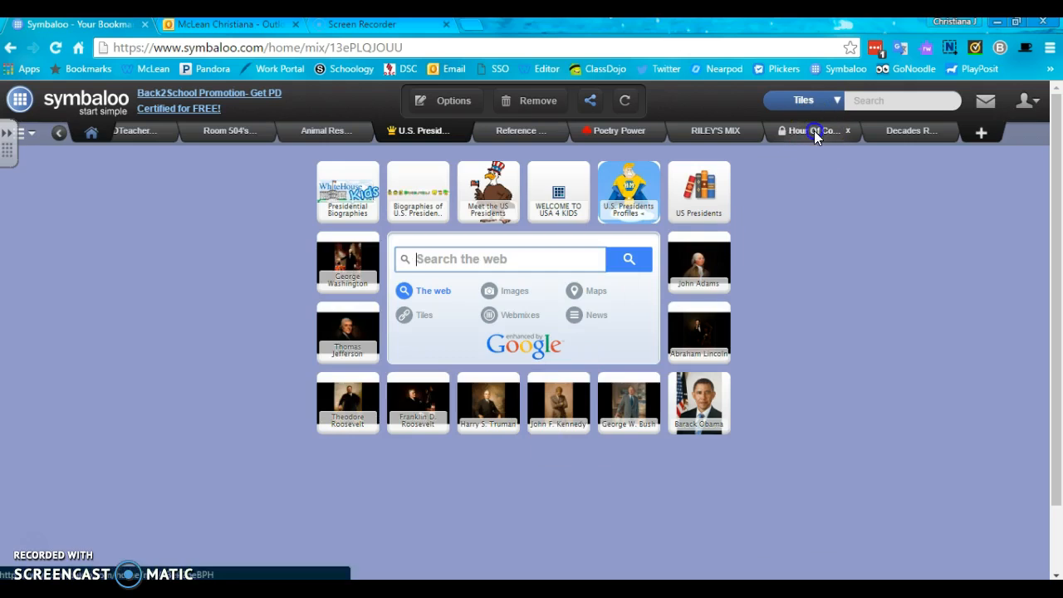
pyautogui.click(814, 131)
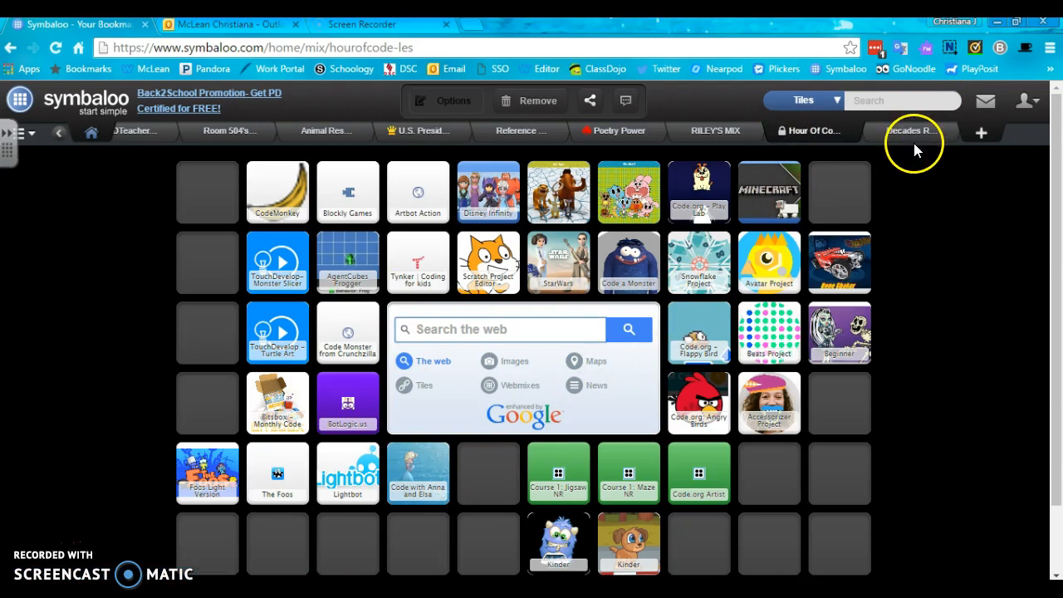
pyautogui.click(639, 133)
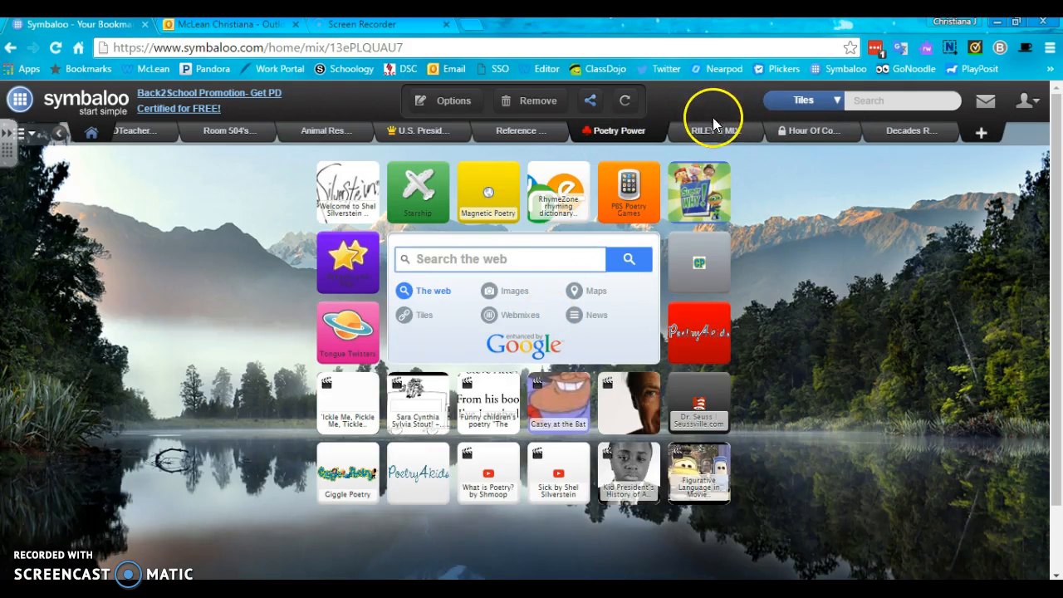
pyautogui.click(712, 126)
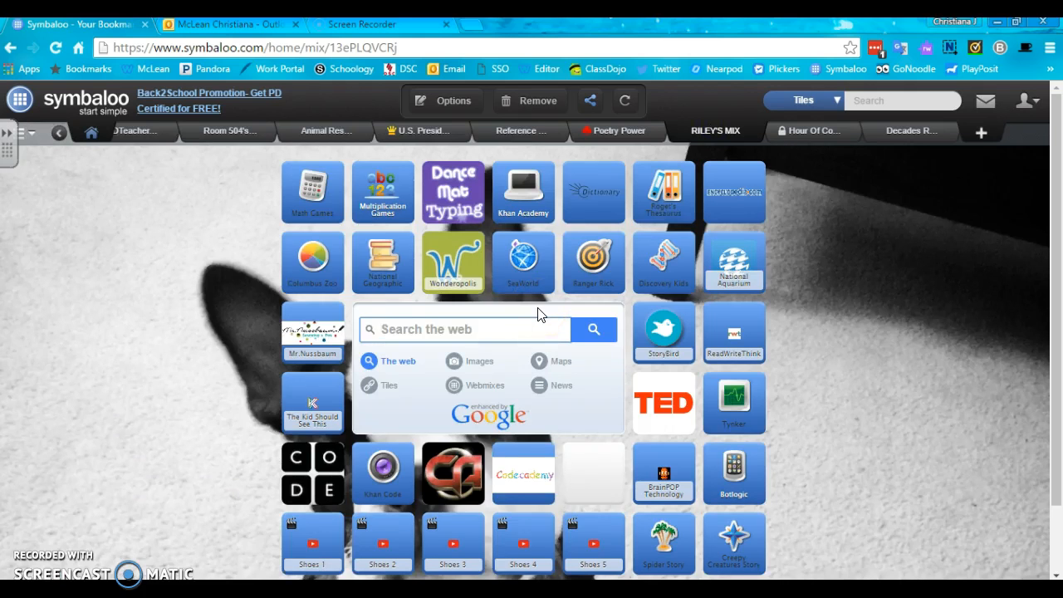
pyautogui.click(314, 298)
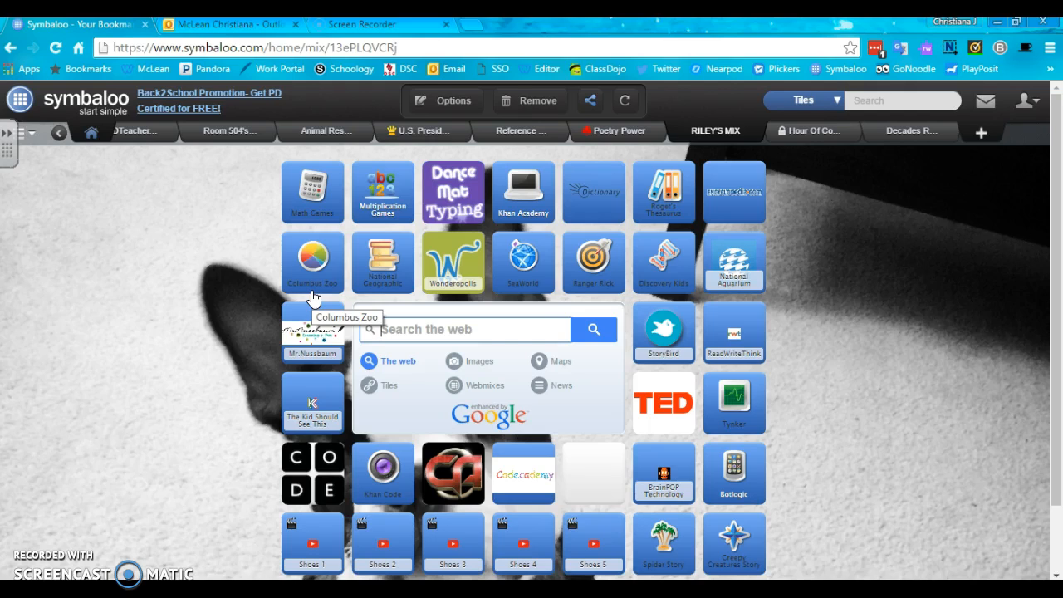
pyautogui.click(391, 359)
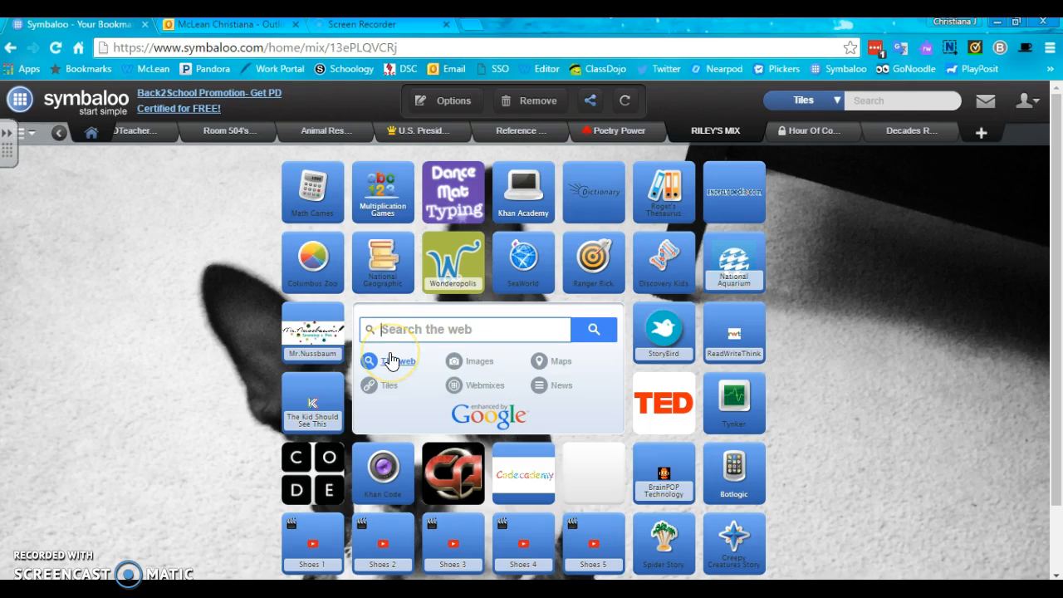
pyautogui.click(302, 225)
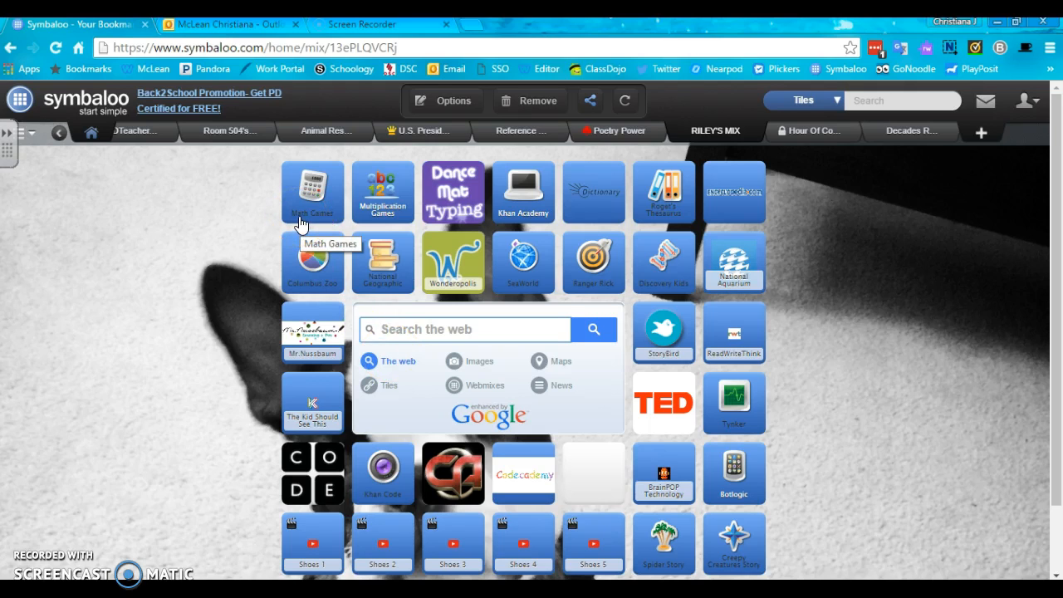
pyautogui.click(582, 200)
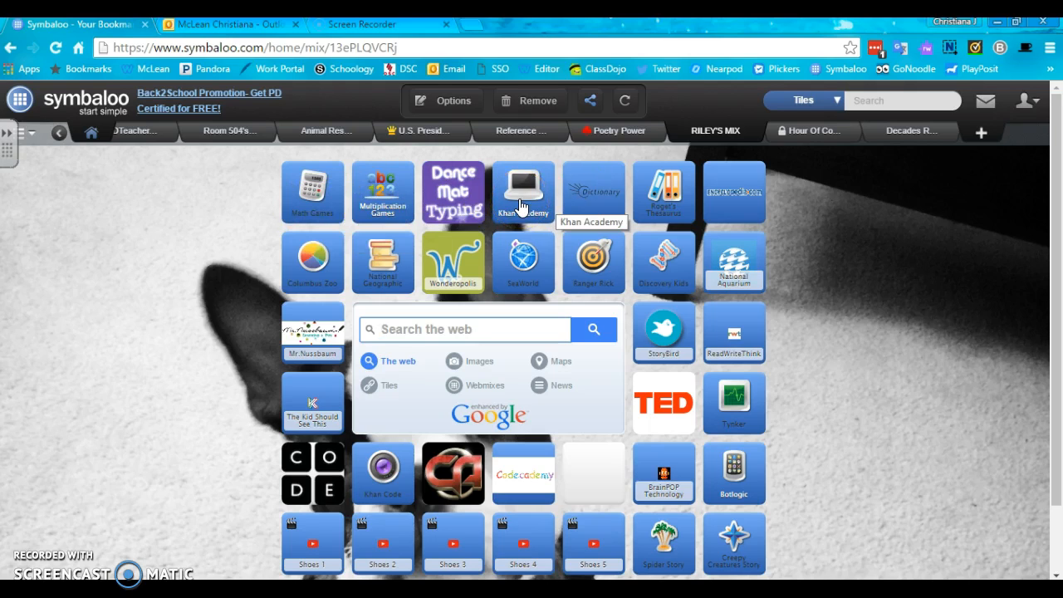
# Step: Open the Khan Academy and Wonderopolis tiles one after the other, closing each site to return to the webmix
pyautogui.click(521, 202)
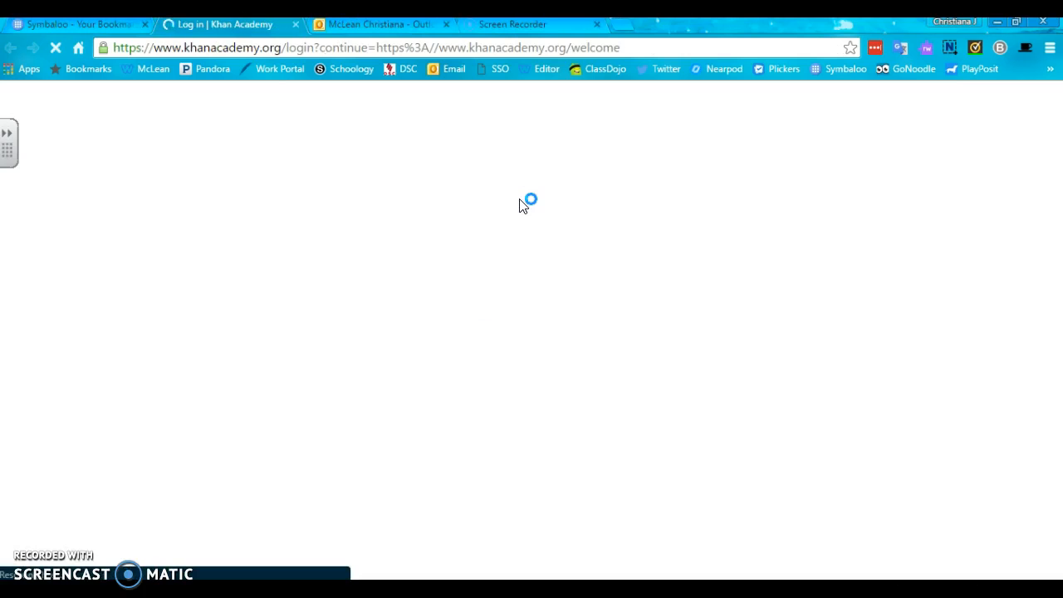
pyautogui.moveTo(521, 202); pyautogui.dragTo(295, 34)
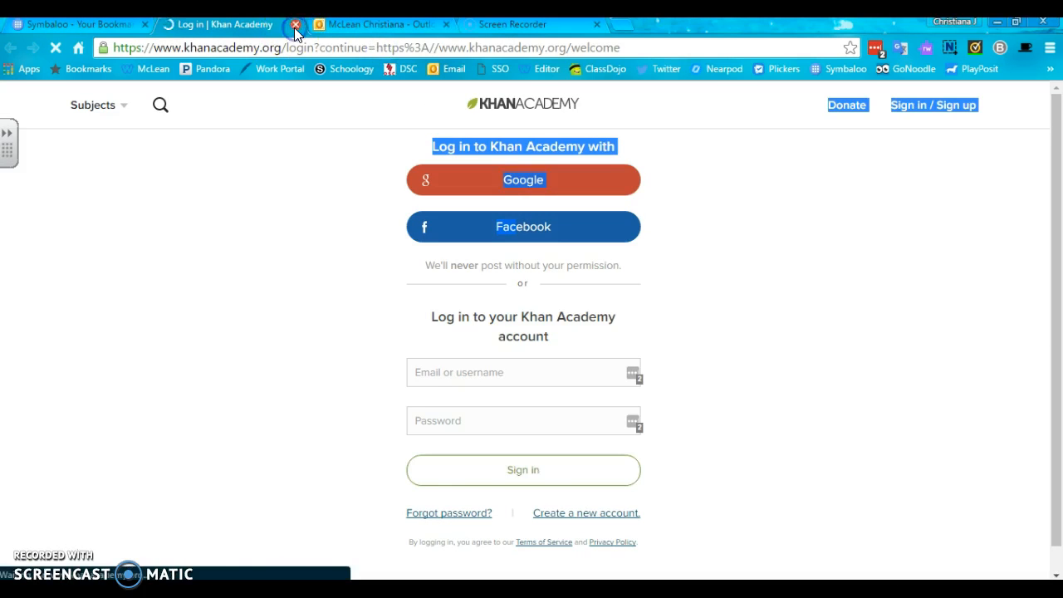
pyautogui.click(295, 27)
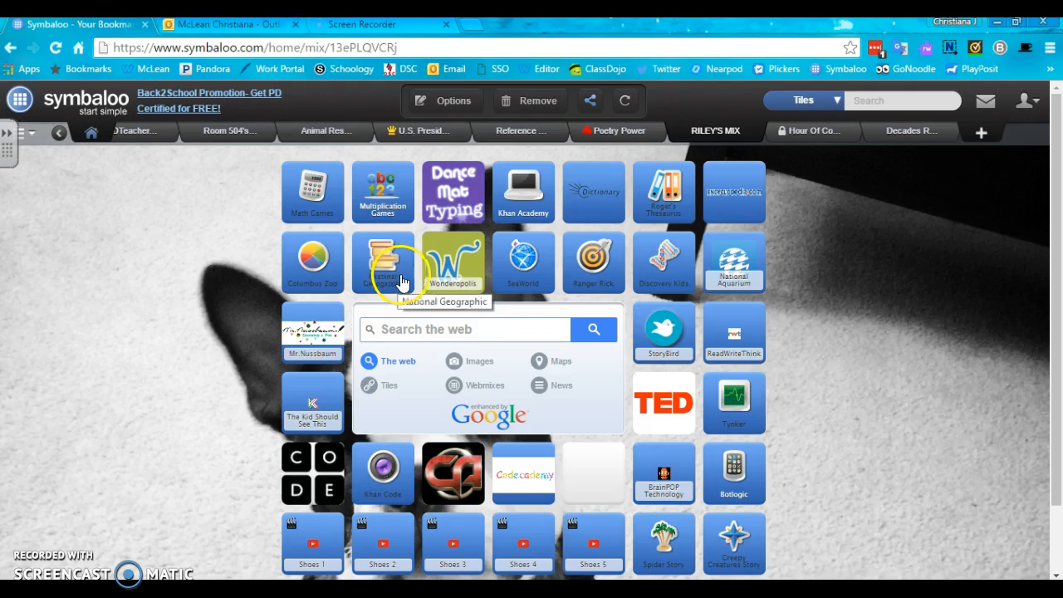
pyautogui.click(453, 267)
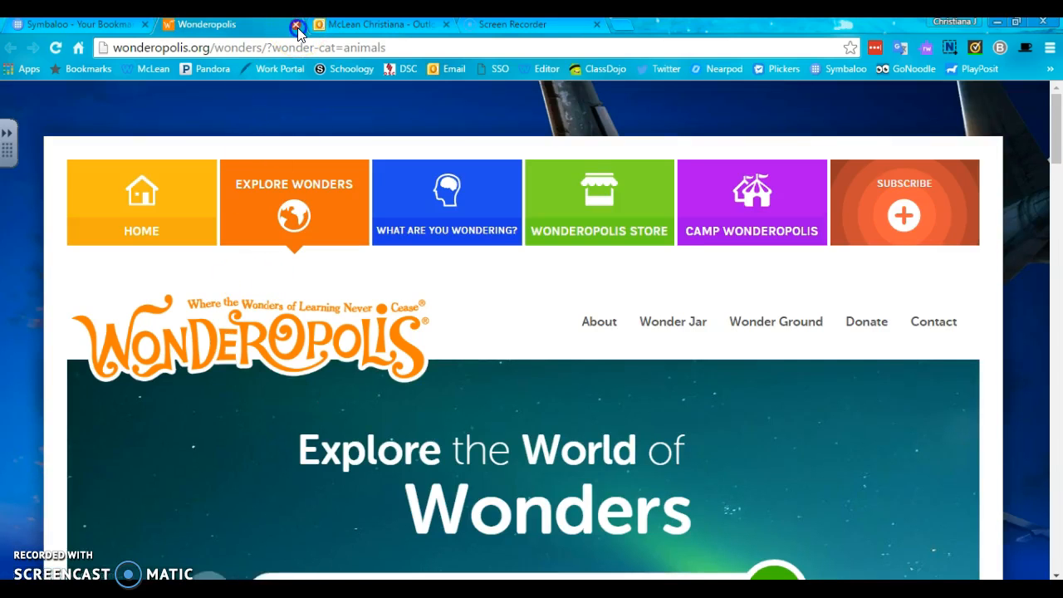
pyautogui.click(295, 25)
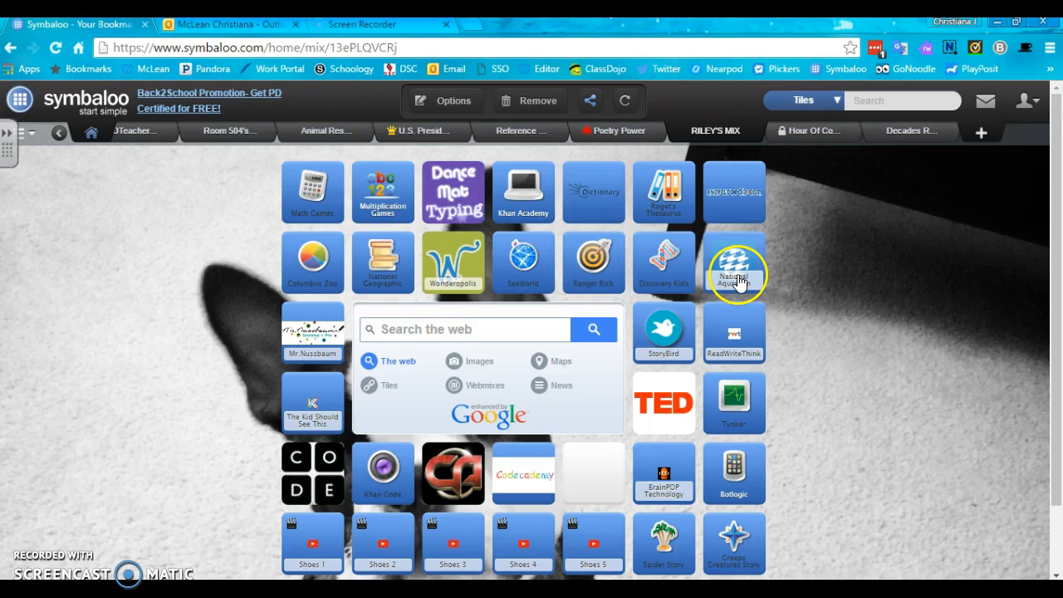
# Step: View the BrainPOP Technology tile's site, close the e-mail page along with it, and return to the webmix
pyautogui.scroll(-2, 698, 496)
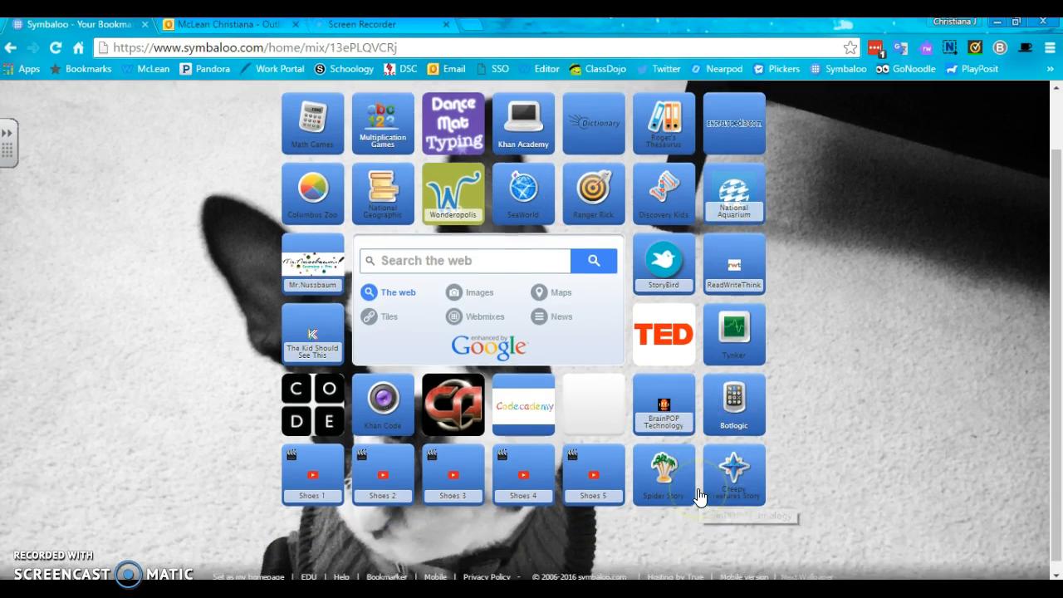
pyautogui.click(676, 403)
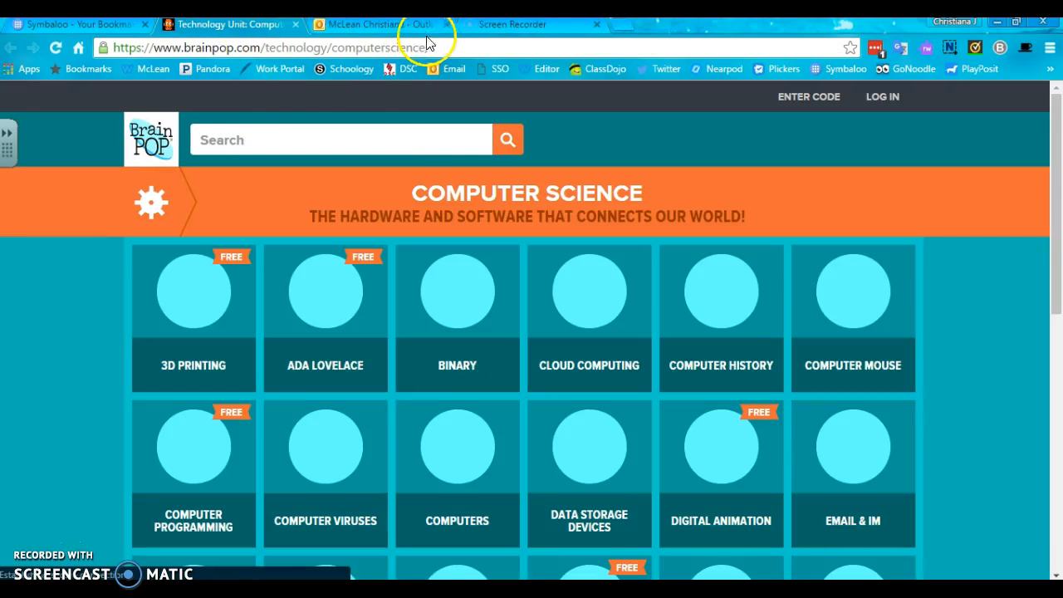
pyautogui.click(447, 25)
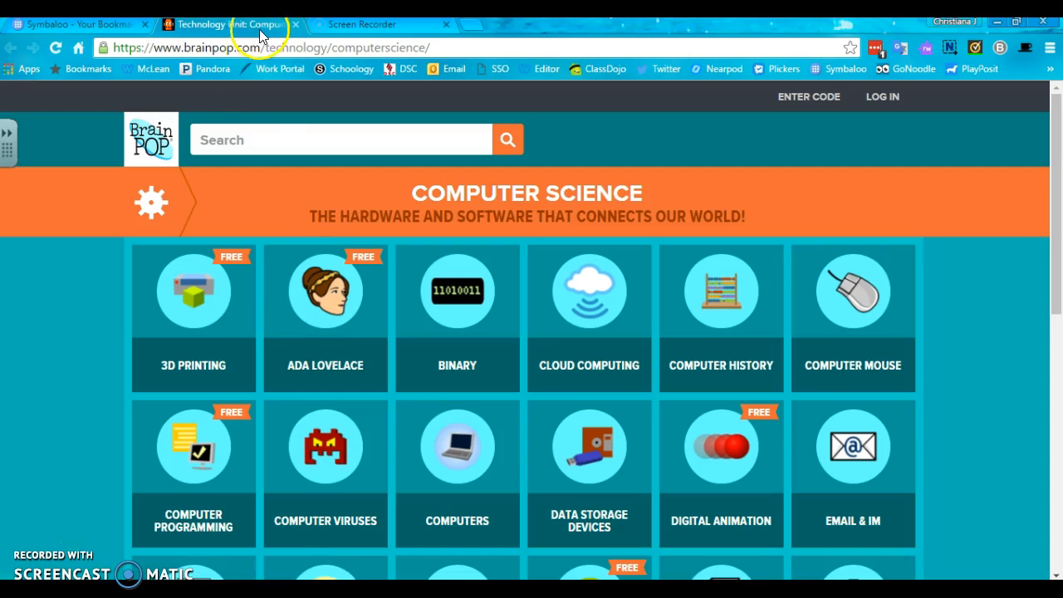
pyautogui.click(295, 25)
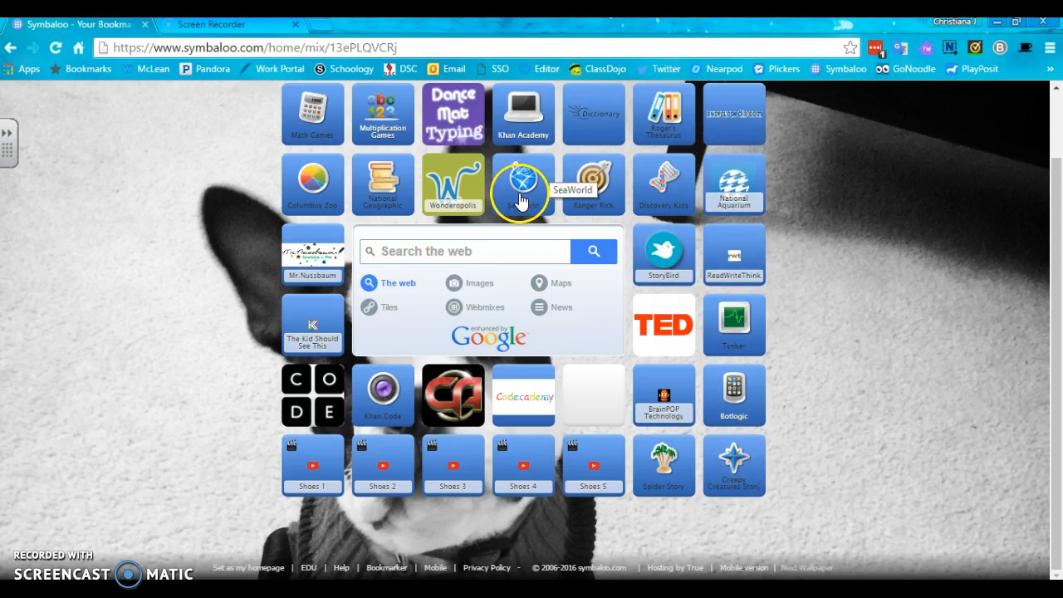
pyautogui.scroll(1, 812, 233)
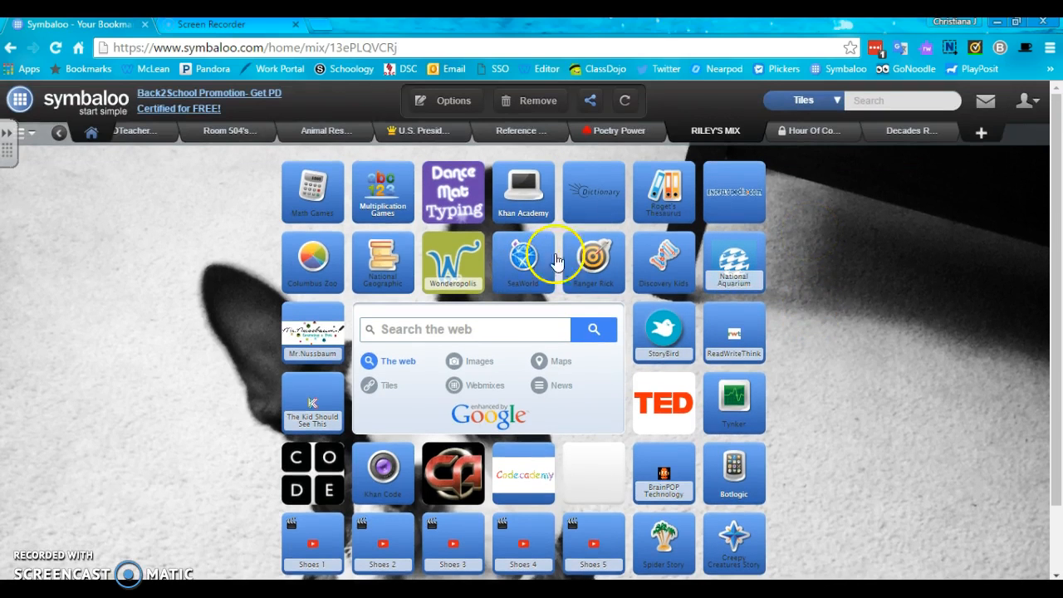
# Step: Open the teacher's class website in a new browser tab and show the webmix embedded on its FUN! :) page
pyautogui.click(320, 25)
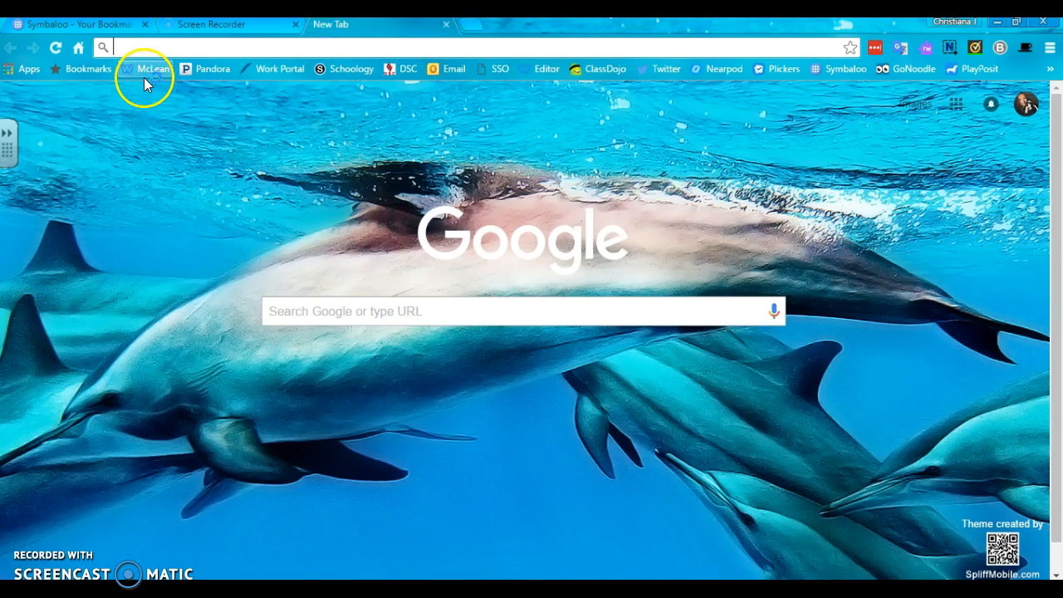
pyautogui.click(143, 73)
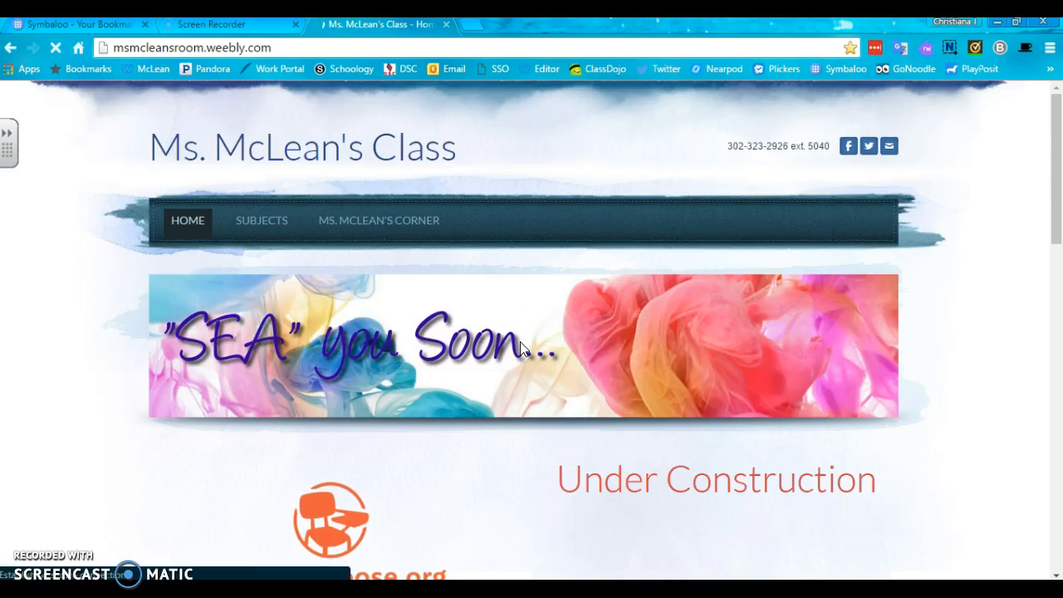
pyautogui.moveTo(357, 231)
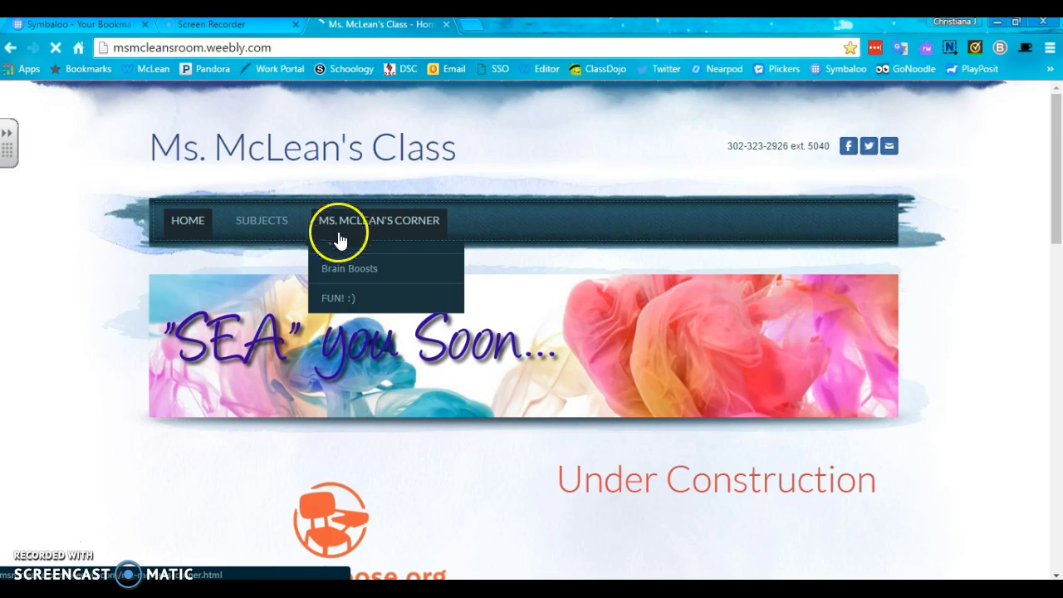
pyautogui.click(339, 313)
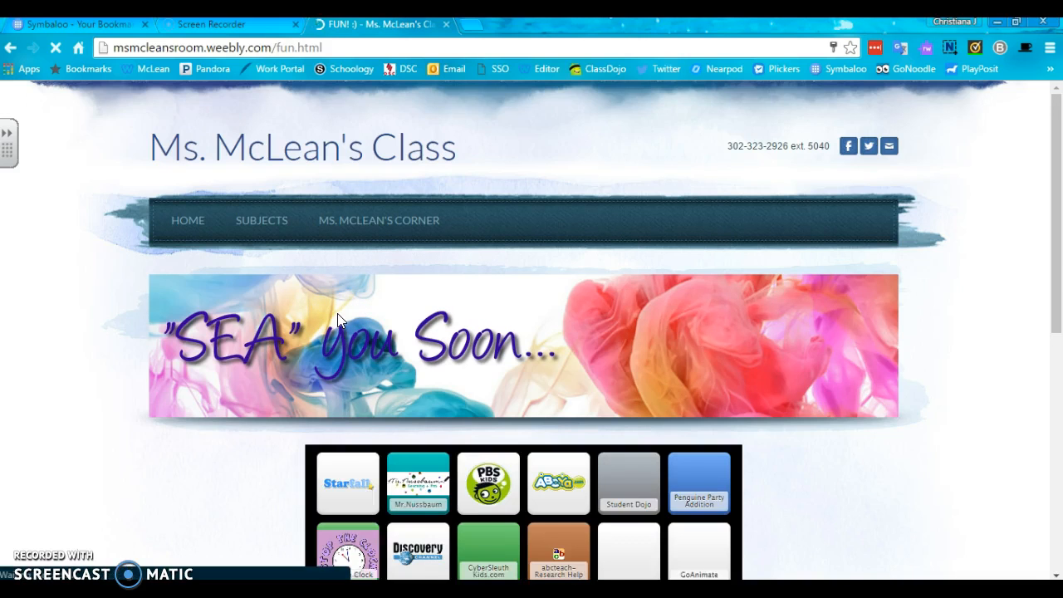
pyautogui.scroll(-4, 908, 312)
pyautogui.scroll(2, 909, 312)
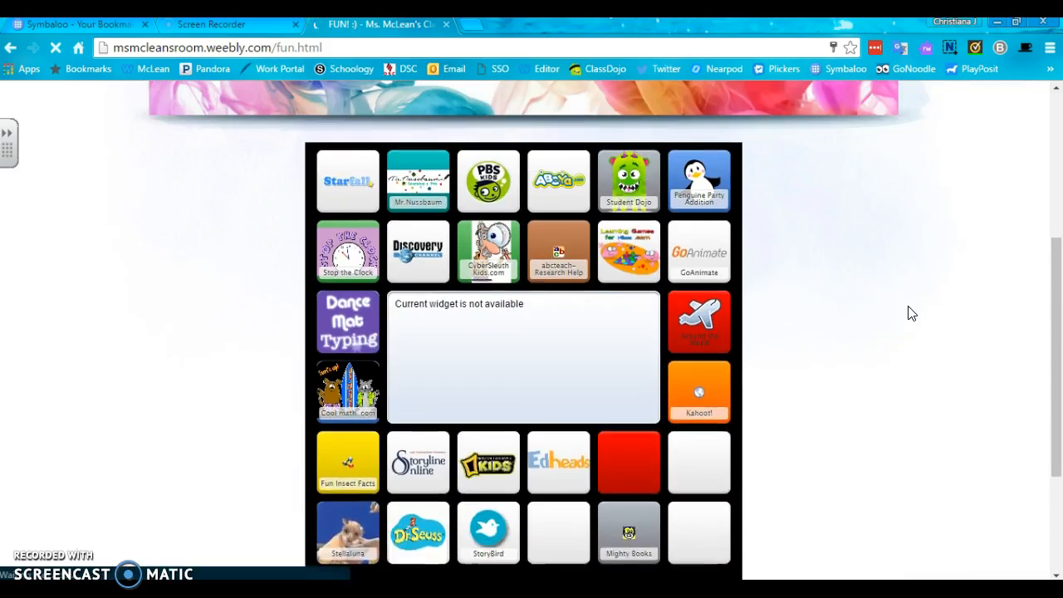
pyautogui.scroll(-2, 908, 312)
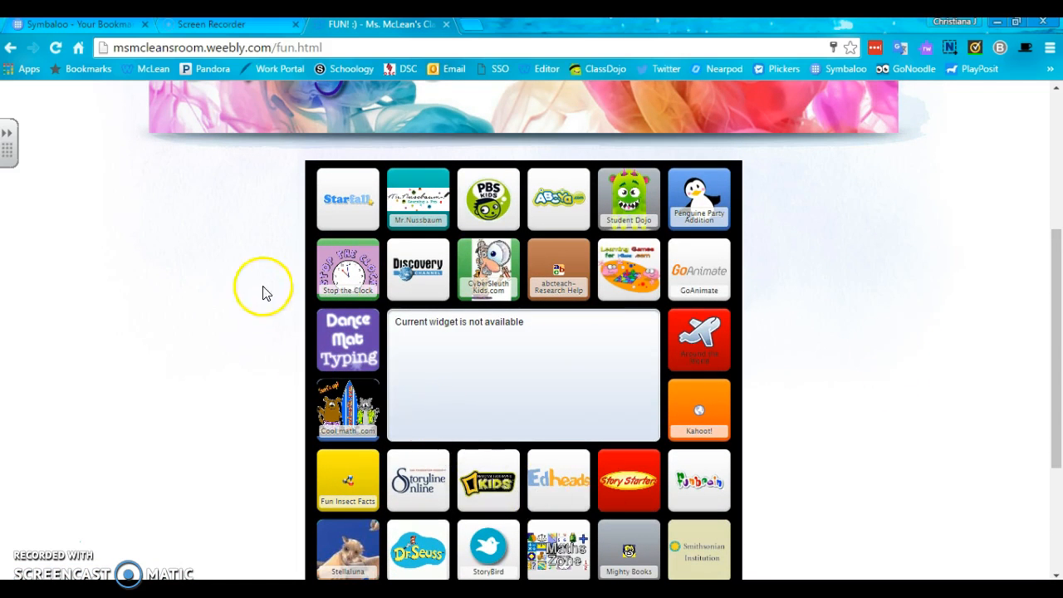
# Step: Open the Cool math .com tile from the embedded webmix, look over the site, and close it
pyautogui.click(365, 415)
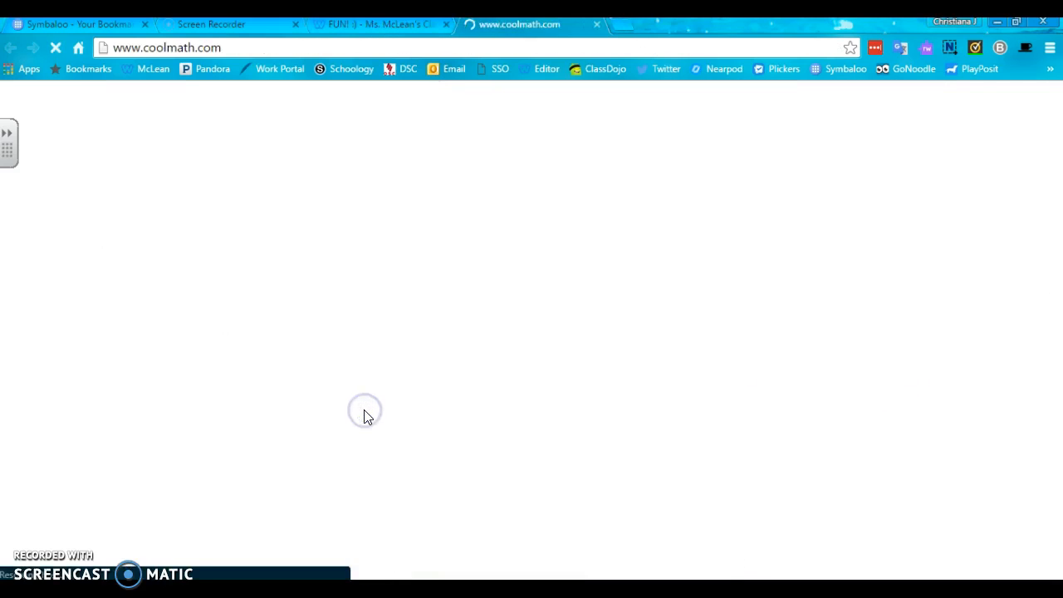
pyautogui.scroll(-4, 402, 309)
pyautogui.scroll(4, 402, 309)
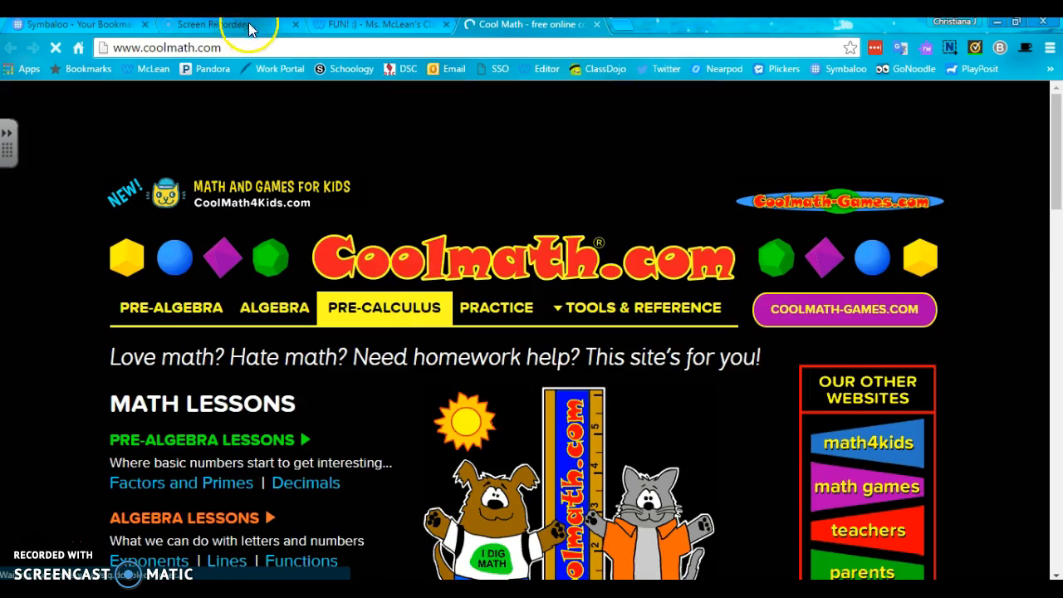
pyautogui.click(596, 24)
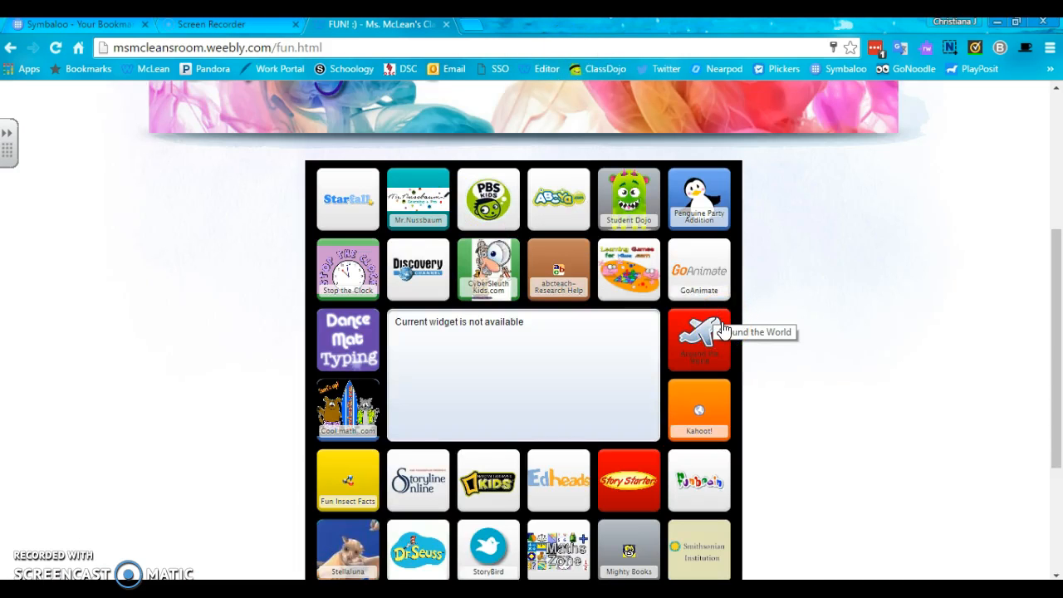
# Step: Look through the rest of the embedded webmix and the class website's list of subject pages
pyautogui.scroll(-1, 723, 330)
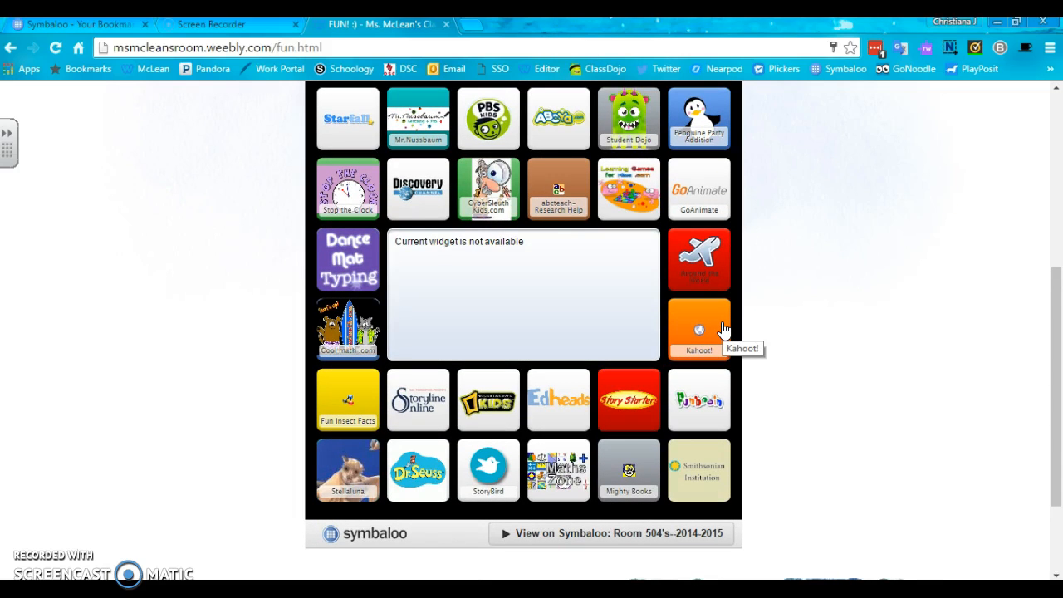
pyautogui.scroll(-1, 723, 330)
pyautogui.scroll(5, 456, 277)
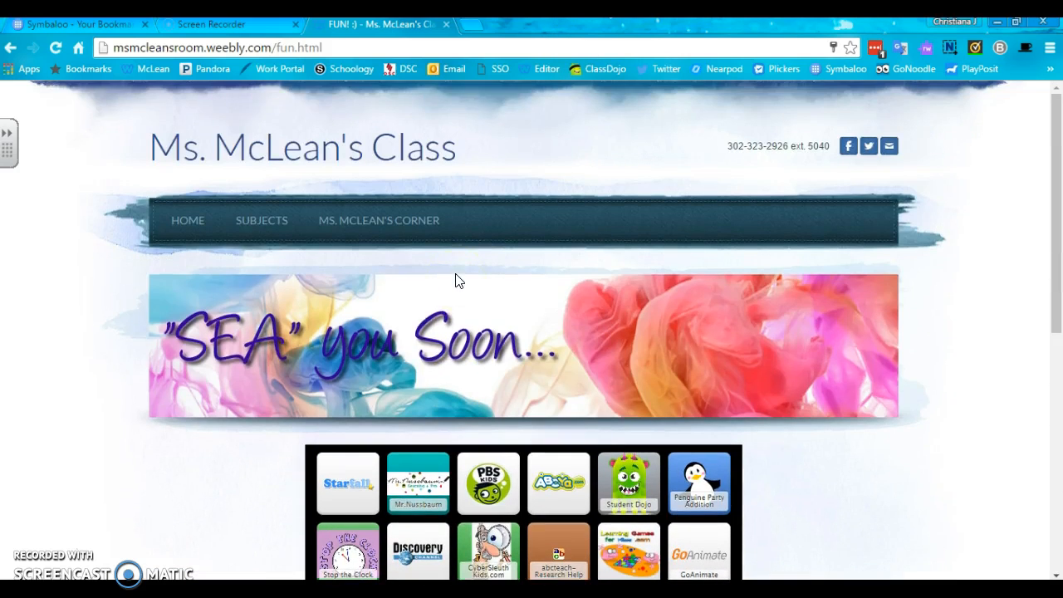
pyautogui.moveTo(260, 221)
pyautogui.scroll(-1, 264, 220)
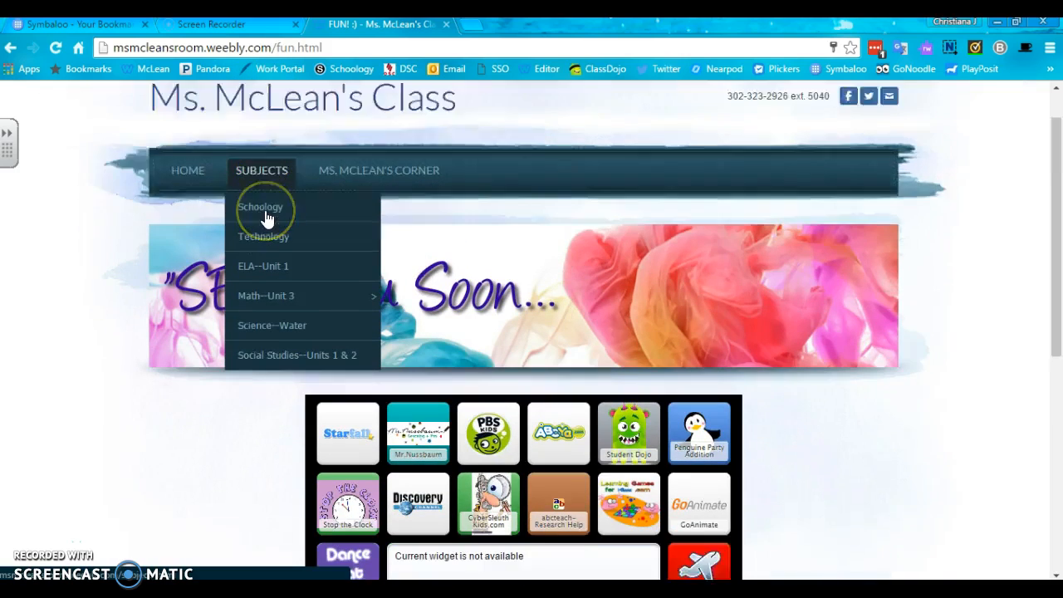
pyautogui.scroll(-2, 266, 219)
pyautogui.click(74, 247)
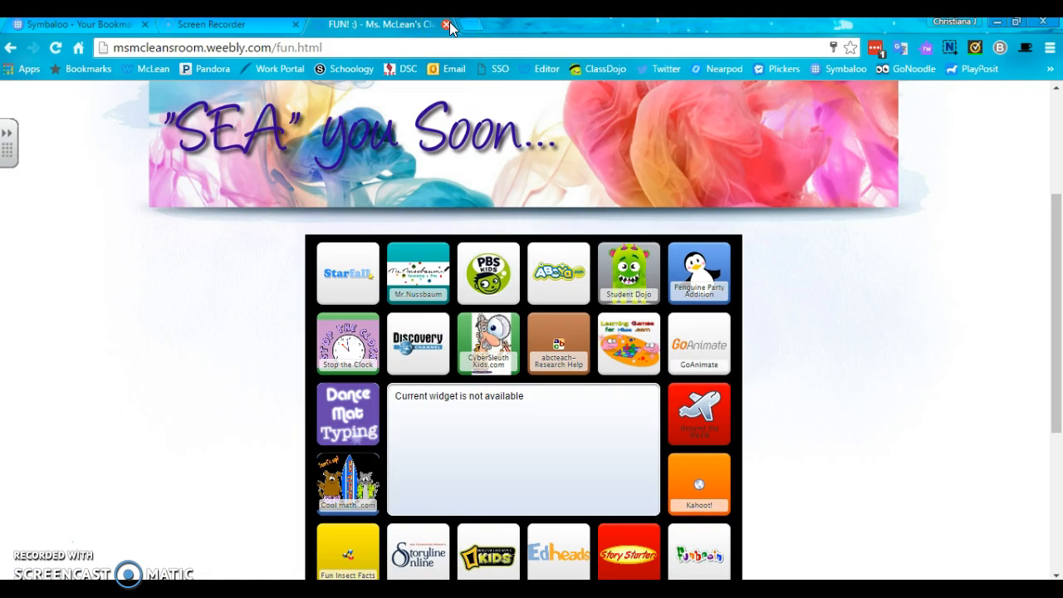
# Step: Switch to Schoology and open the UNIT 5 folder within UPCOMING UNITS of the English Language Arts: Section 3-1 course
pyautogui.click(335, 73)
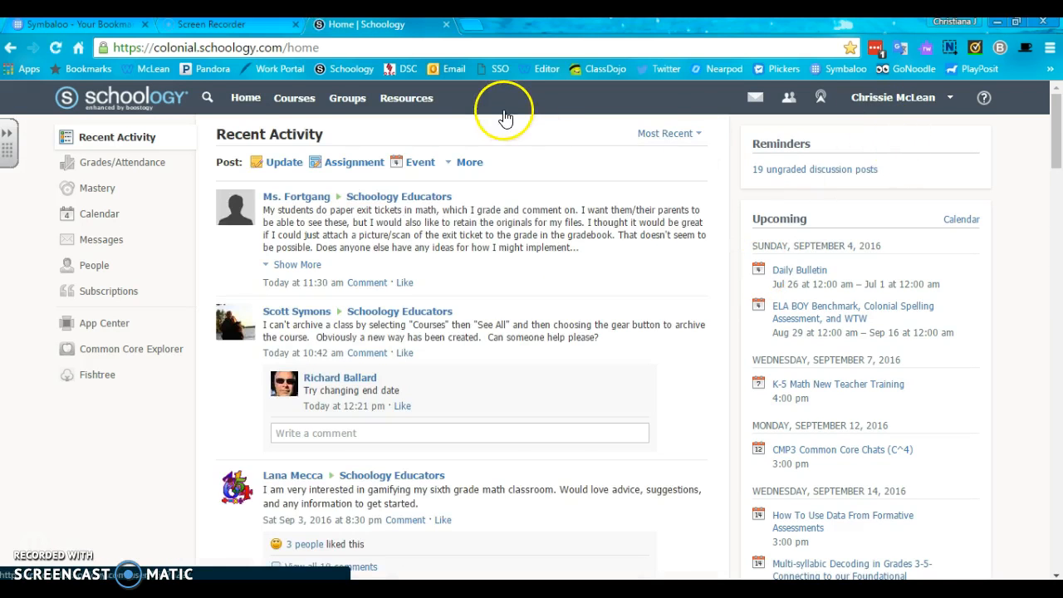
pyautogui.click(295, 98)
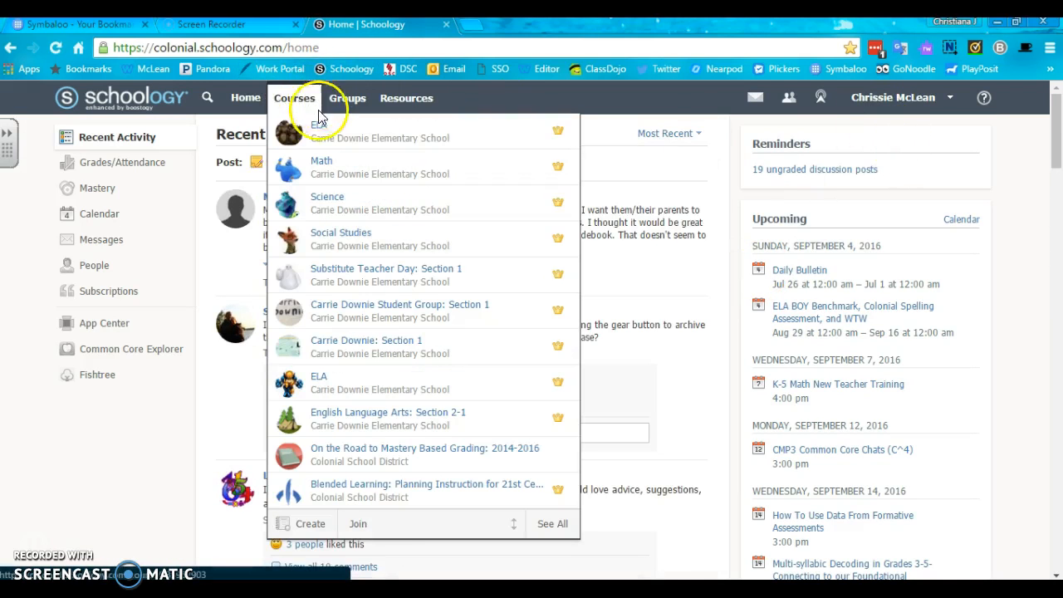
pyautogui.click(319, 124)
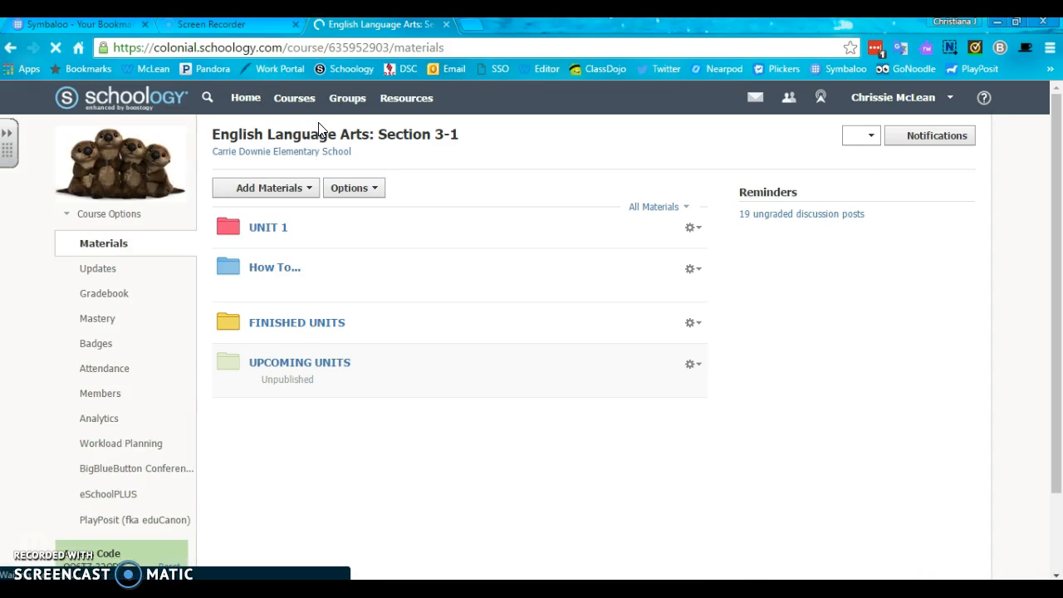
pyautogui.click(275, 366)
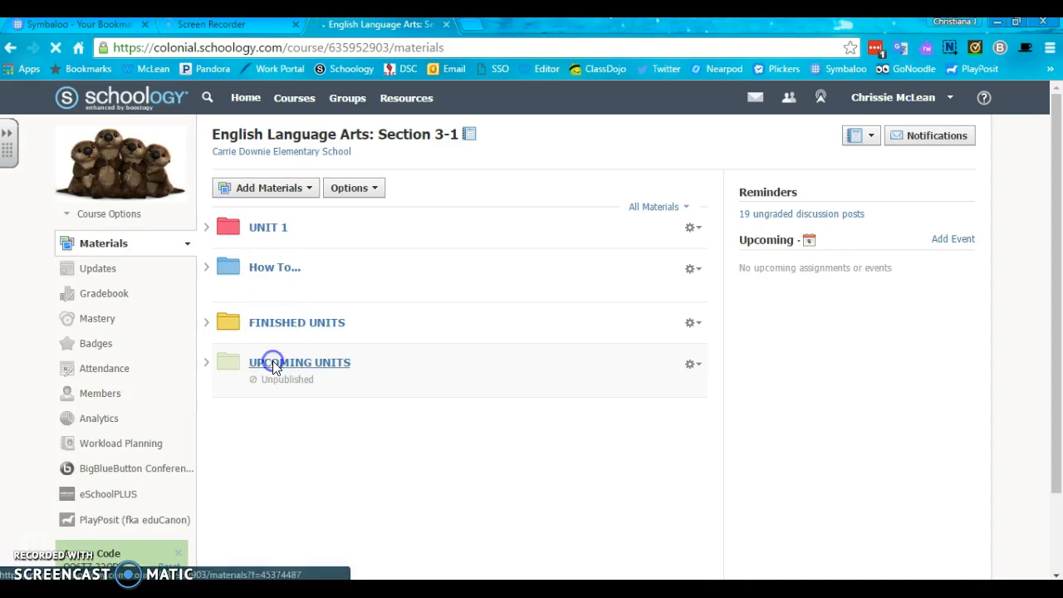
pyautogui.click(270, 407)
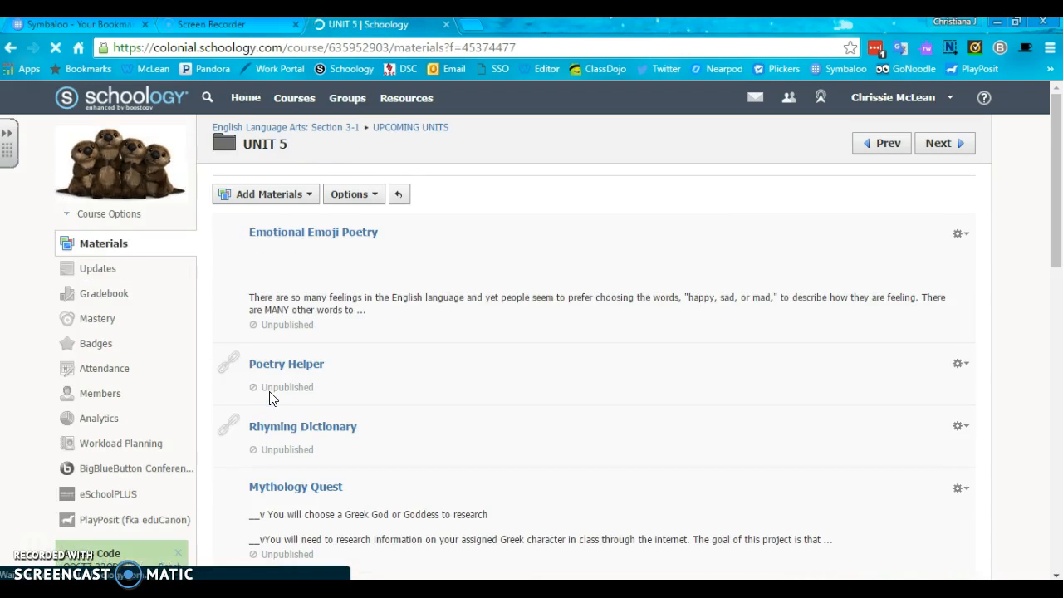
# Step: Play the Poetry Symbaloo embedded in the Unit 5 materials, and show the matching Poetry Power webmix back in Symbaloo
pyautogui.scroll(-4, 270, 399)
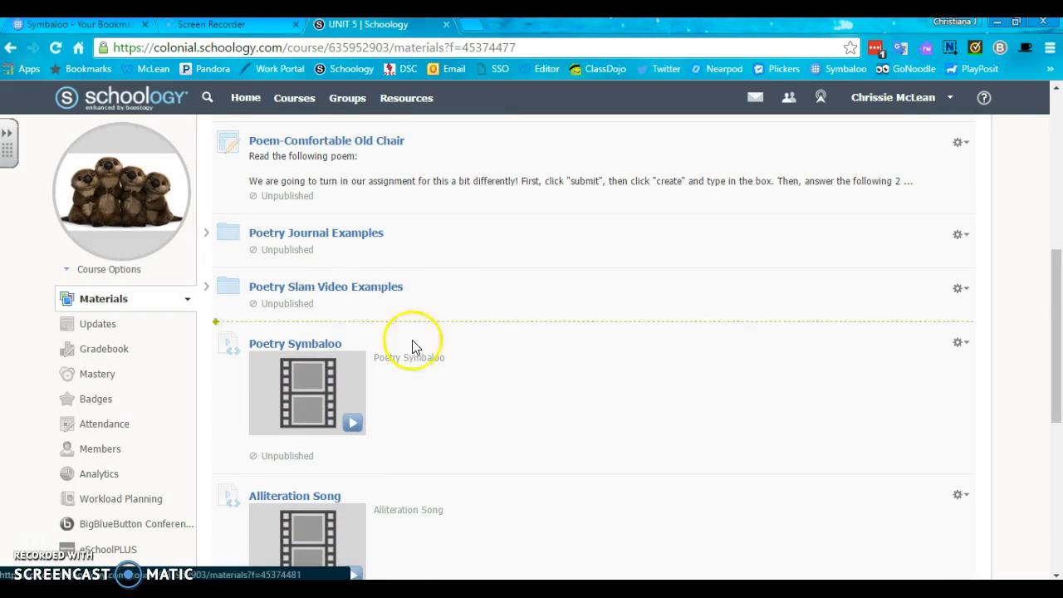
pyautogui.click(352, 424)
pyautogui.scroll(-2, 349, 432)
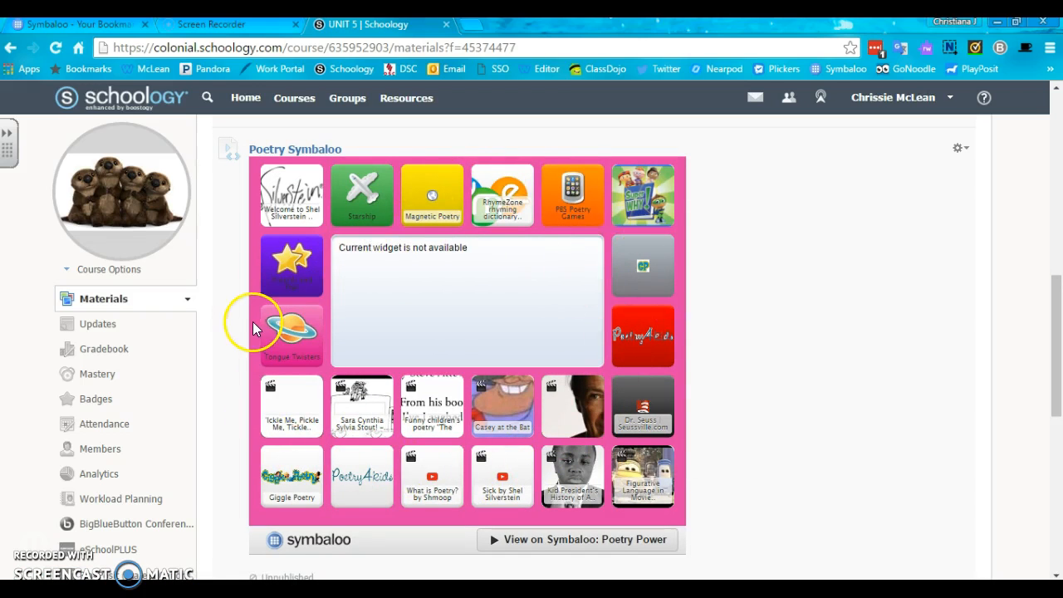
pyautogui.click(82, 26)
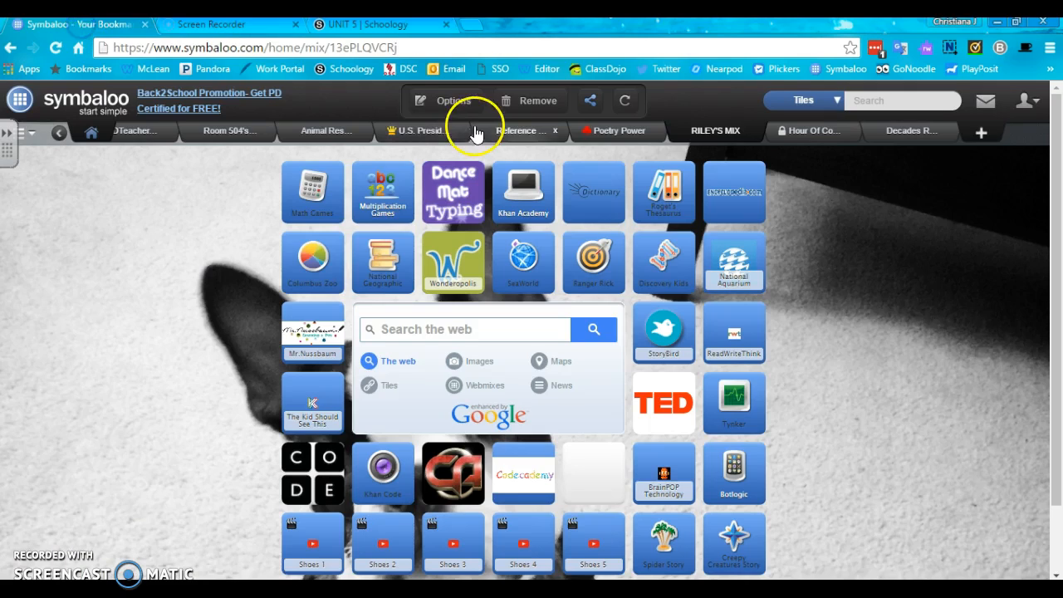
pyautogui.click(611, 136)
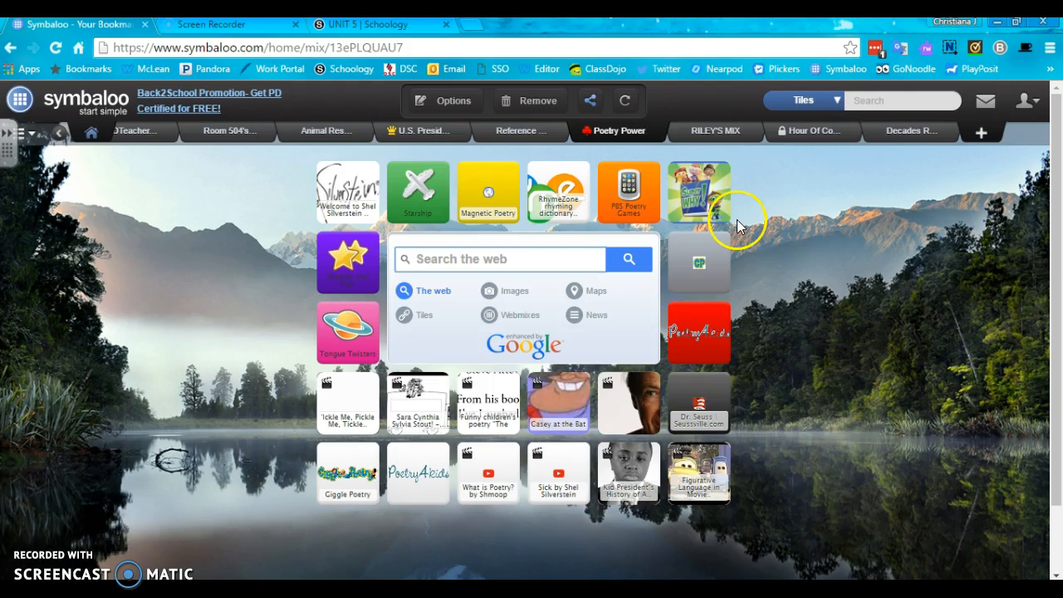
# Step: Add an empty webmix named Demo
pyautogui.click(981, 134)
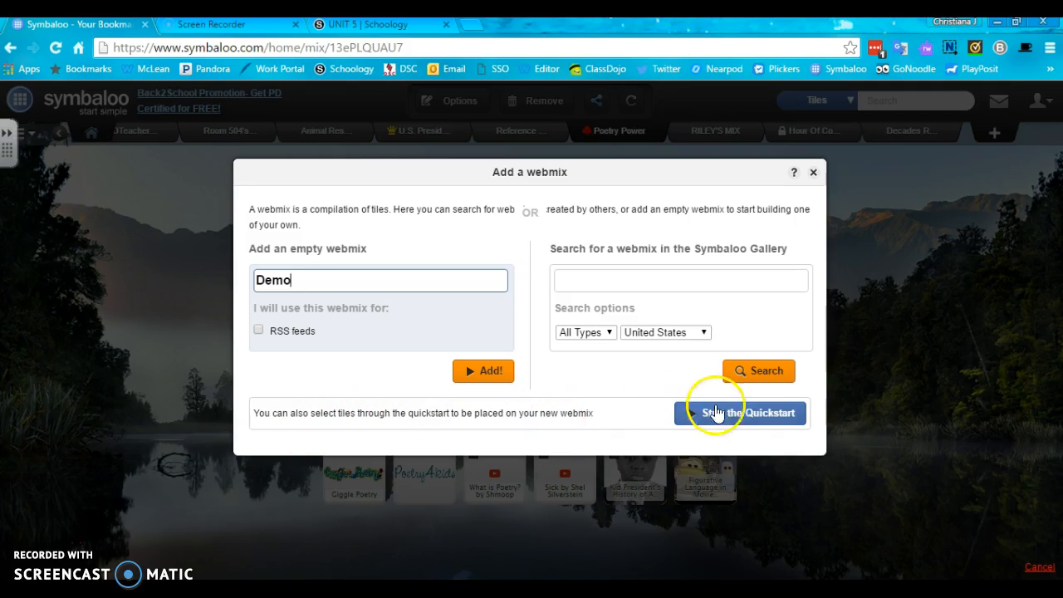
pyautogui.click(499, 382)
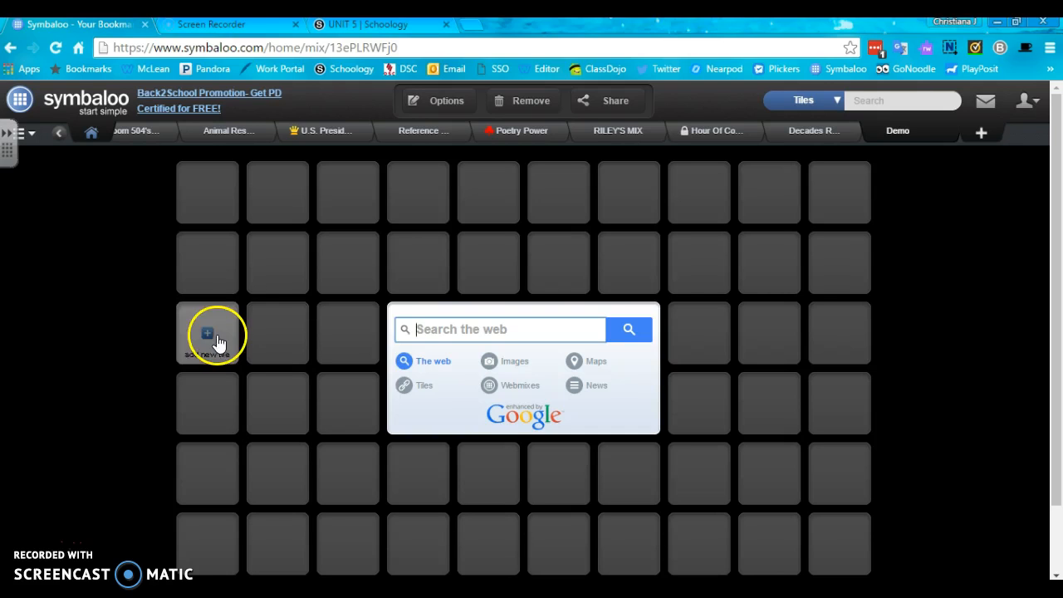
# Step: Enable size changes for the Demo webmix, try widening its grid, and narrow it by two columns from its original width
pyautogui.click(455, 102)
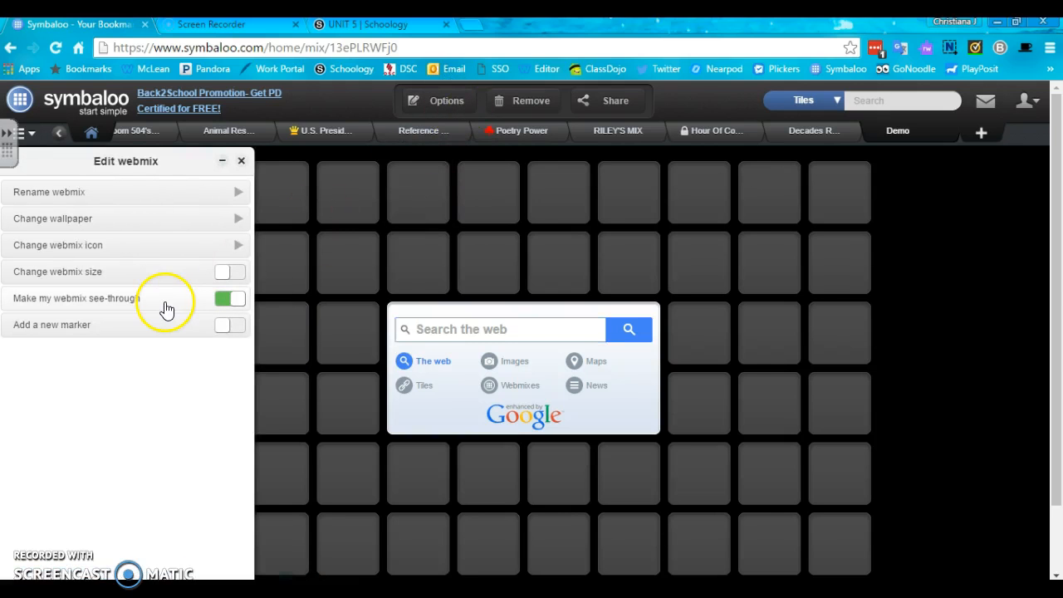
pyautogui.click(233, 273)
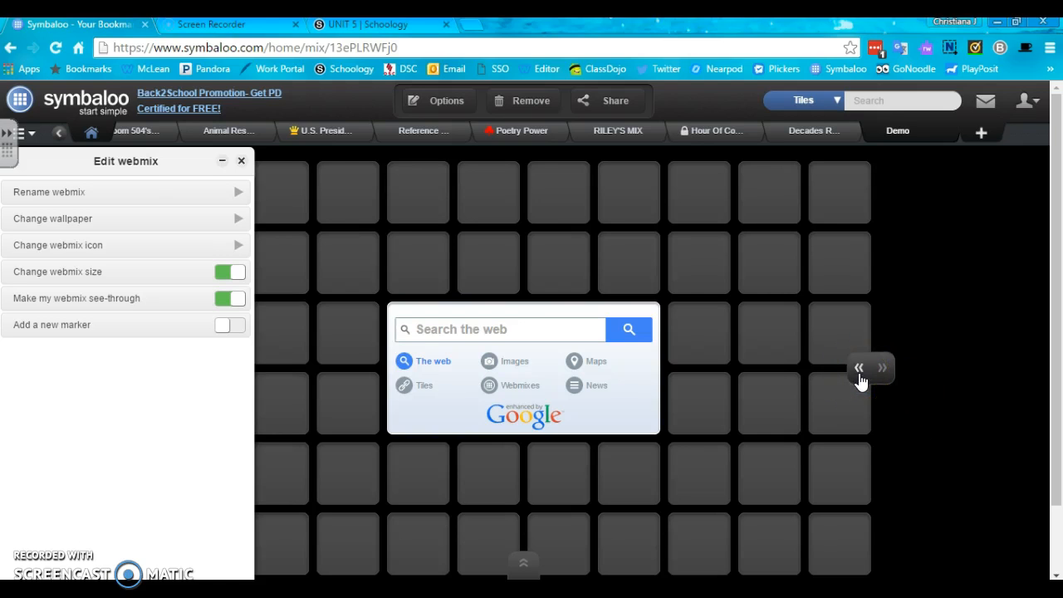
pyautogui.click(885, 372)
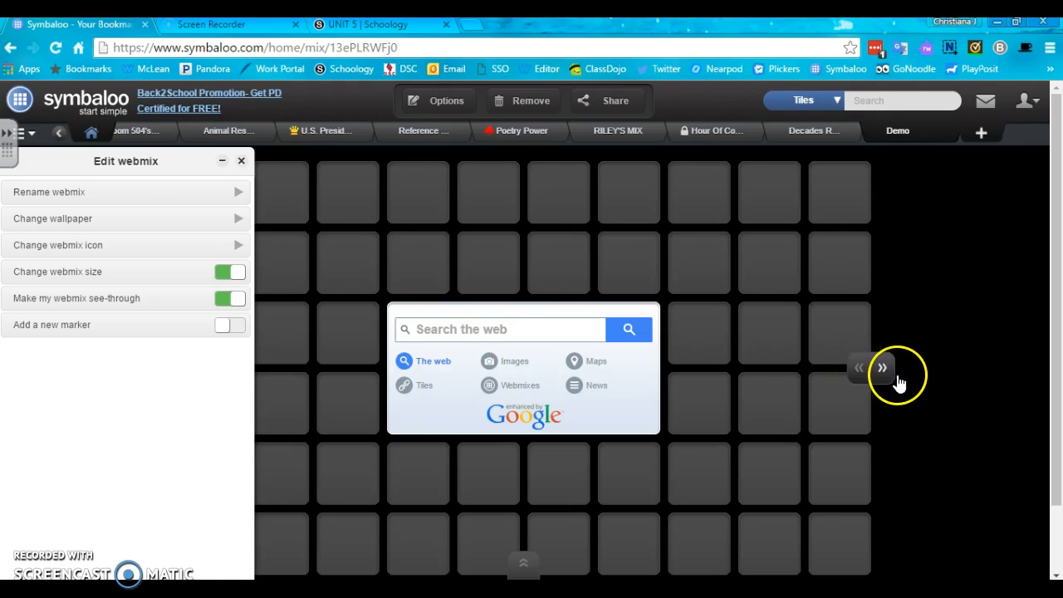
pyautogui.click(917, 371)
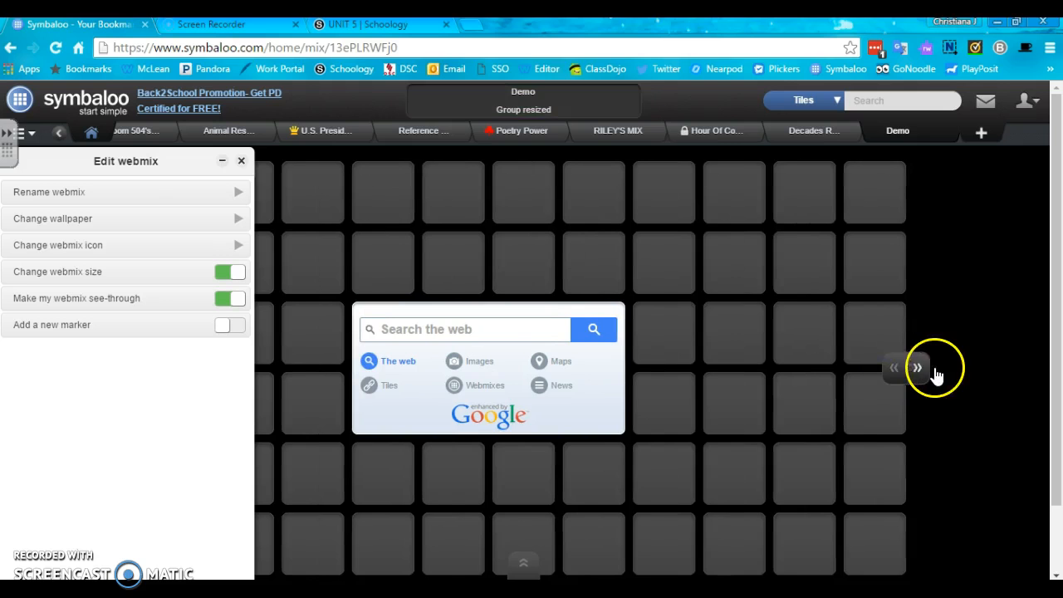
pyautogui.click(928, 372)
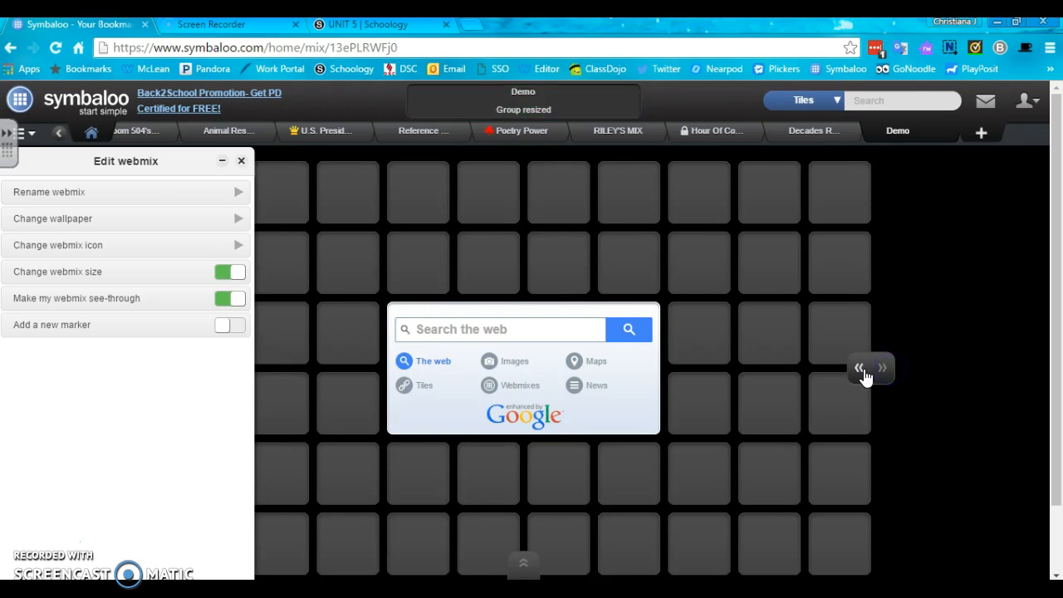
pyautogui.click(861, 372)
pyautogui.click(829, 374)
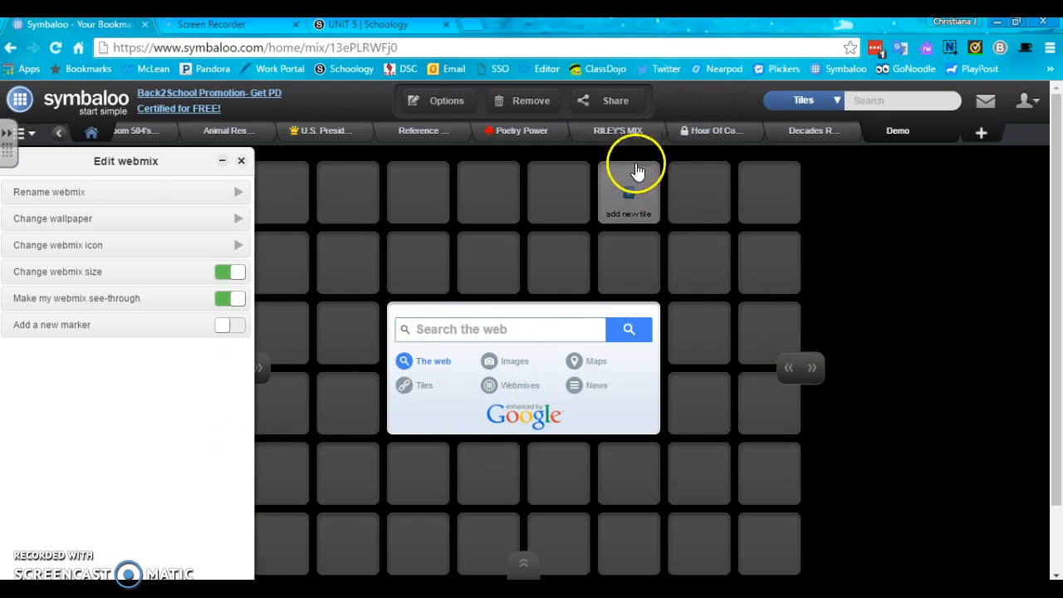
# Step: Remove one row from the bottom of the Demo grid and add it back
pyautogui.scroll(-1, 761, 388)
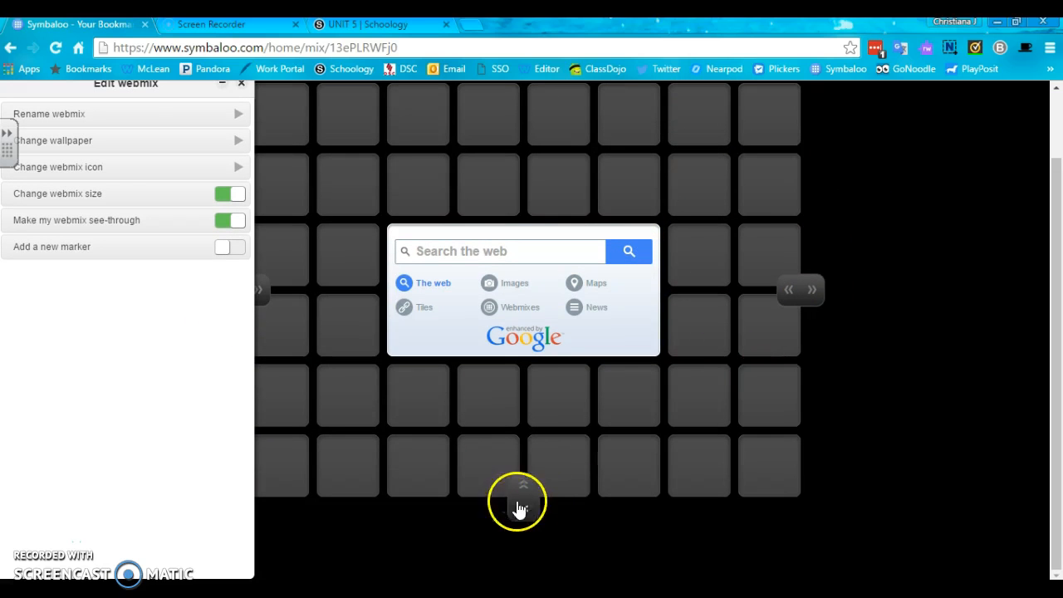
pyautogui.click(517, 479)
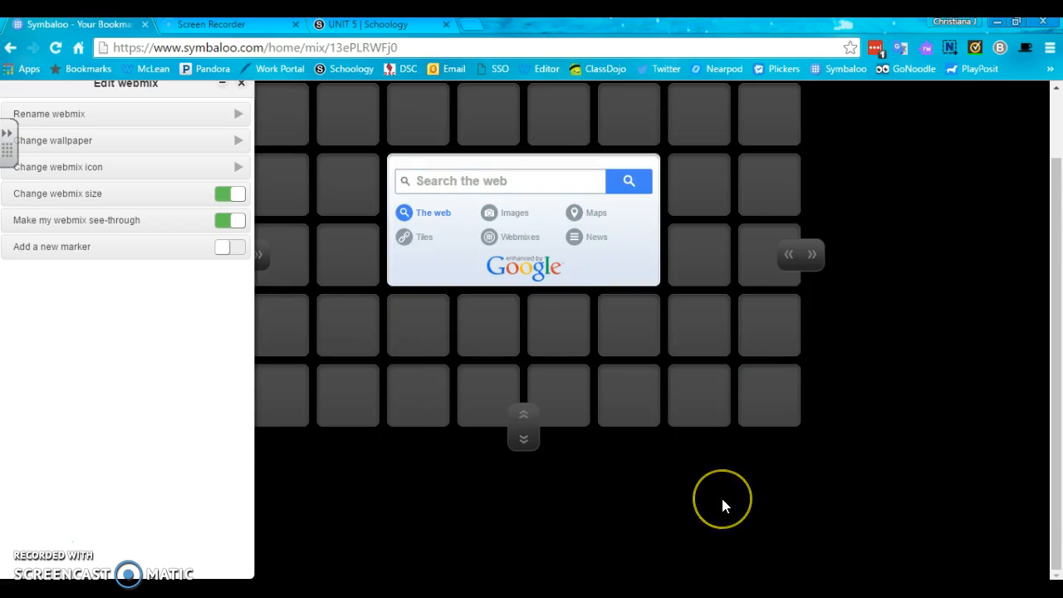
pyautogui.scroll(1, 722, 496)
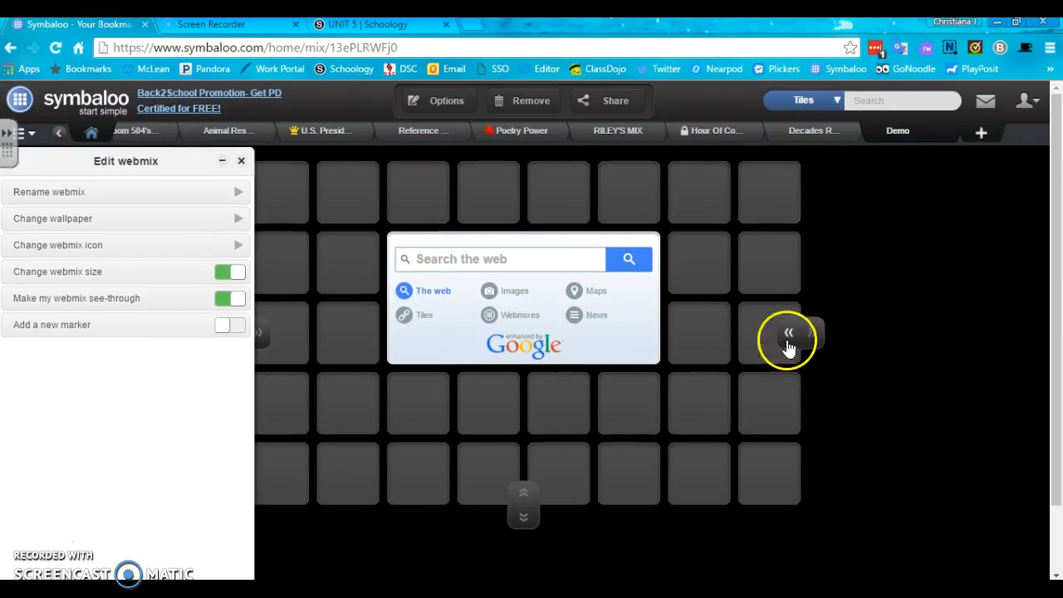
pyautogui.click(524, 517)
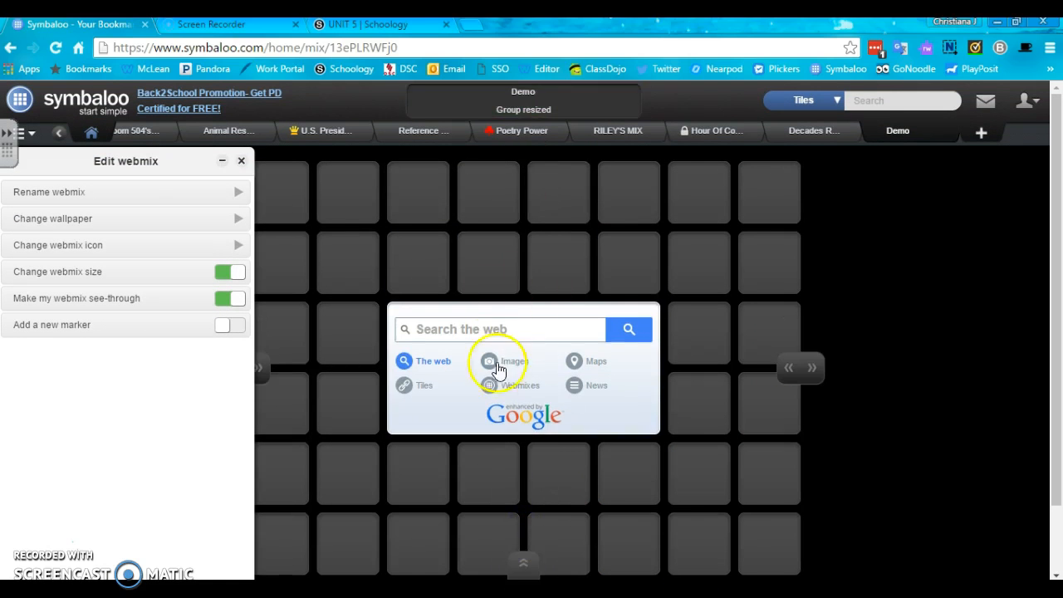
# Step: Try out the wheat field and snowy windmill images as the Demo webmix's wallpaper and point out the image upload option
pyautogui.scroll(-1, 565, 455)
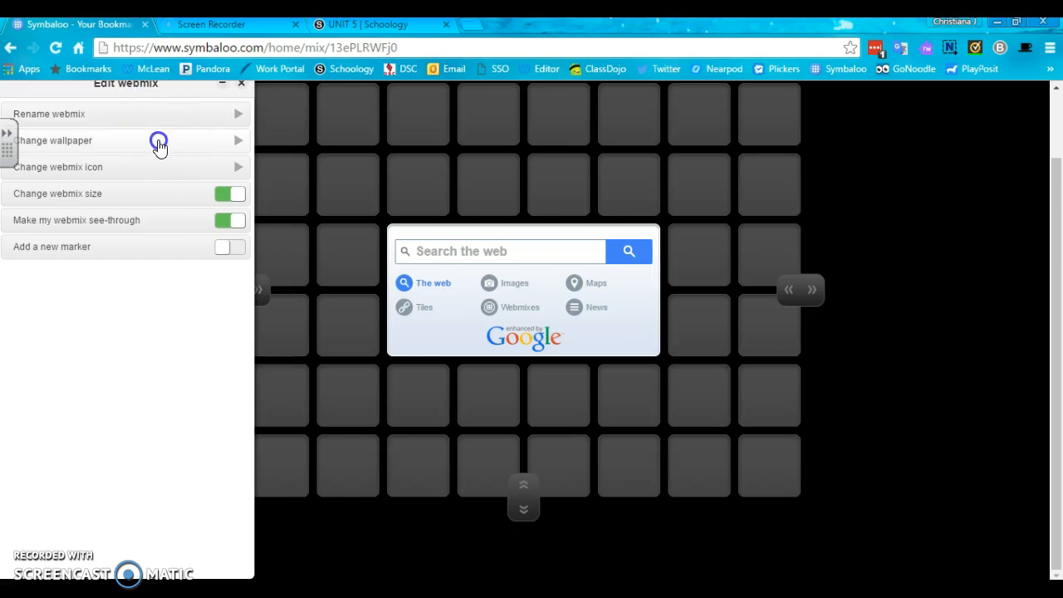
pyautogui.click(159, 138)
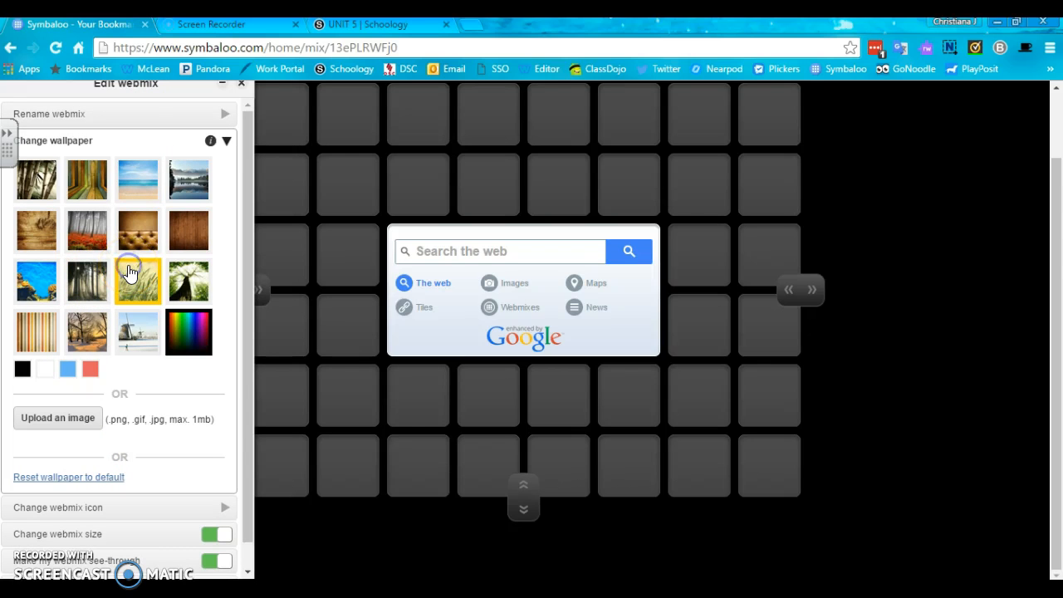
pyautogui.click(129, 274)
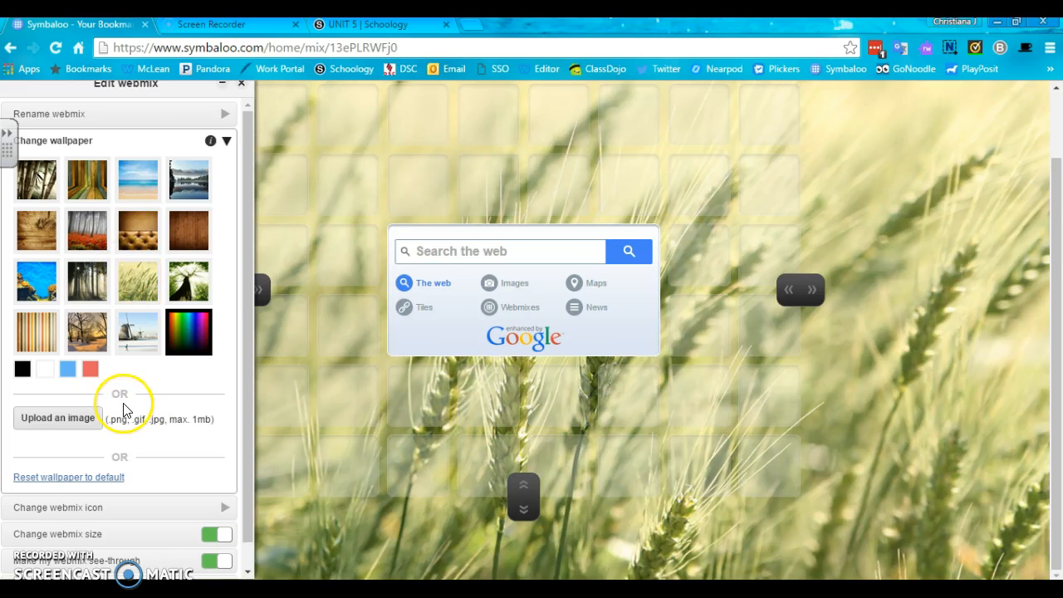
pyautogui.click(138, 350)
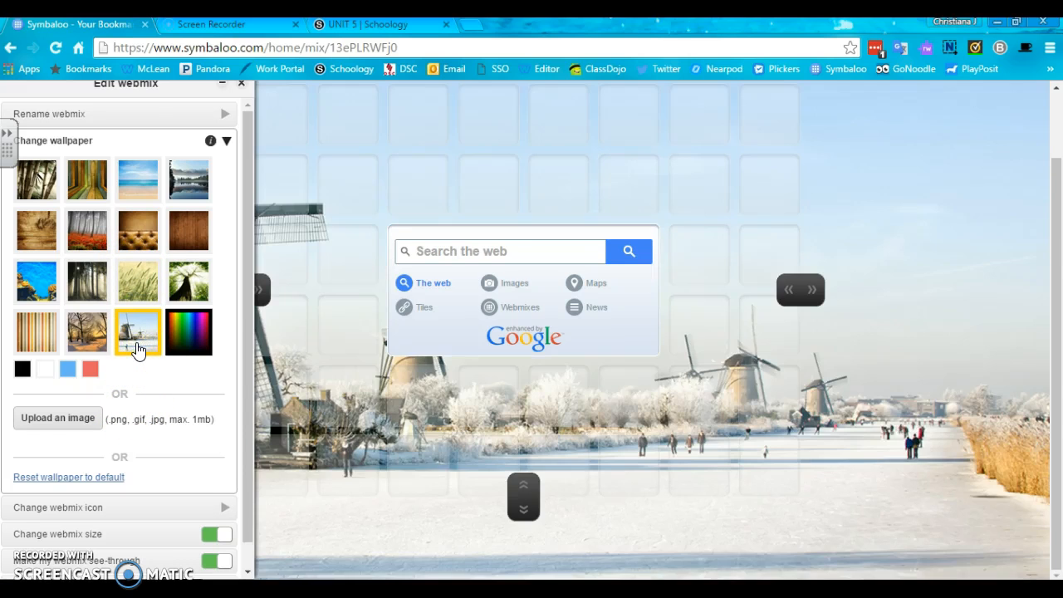
pyautogui.click(68, 349)
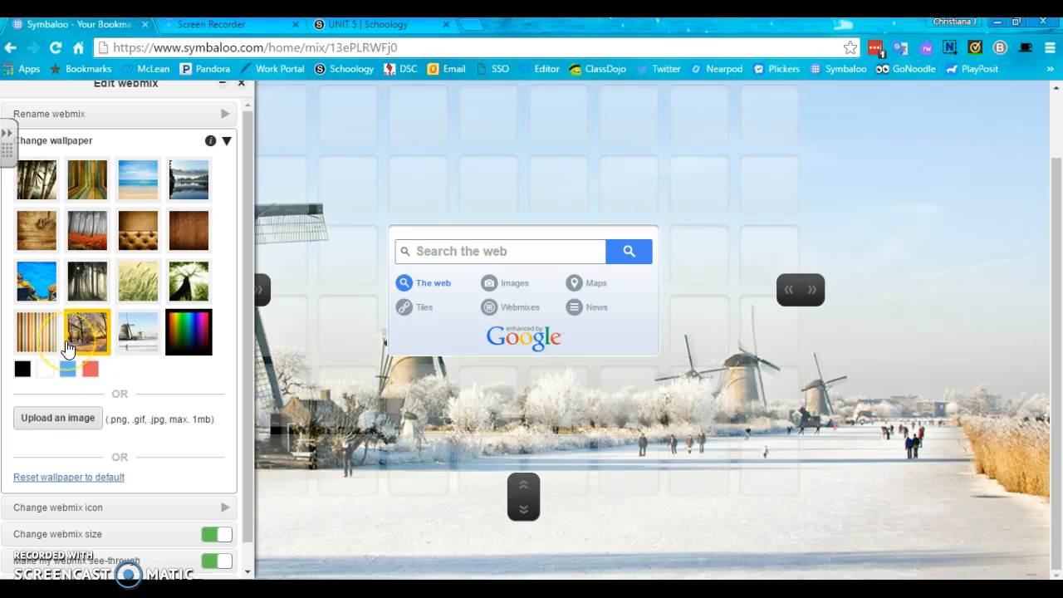
pyautogui.click(98, 346)
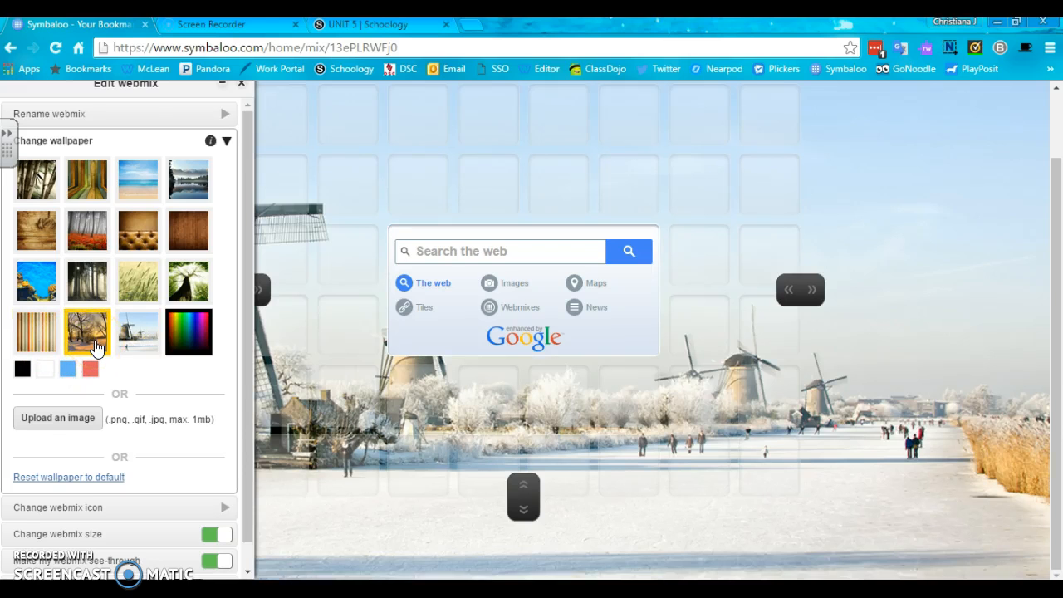
pyautogui.click(58, 431)
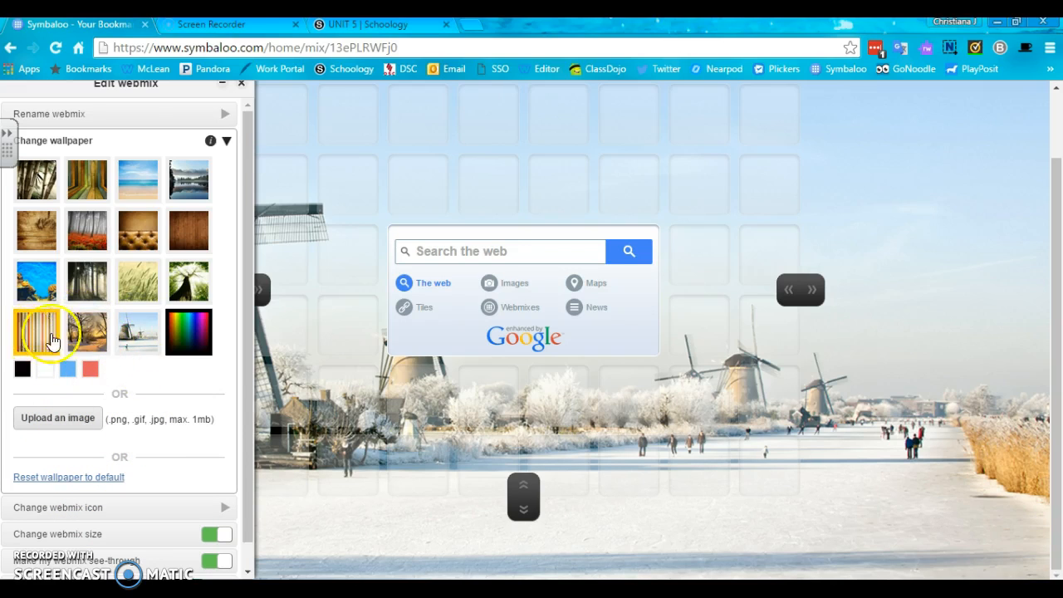
# Step: Try custom green and dark blue wallpaper colours, and set the Demo webmix's wallpaper to turquoise blue
pyautogui.click(207, 343)
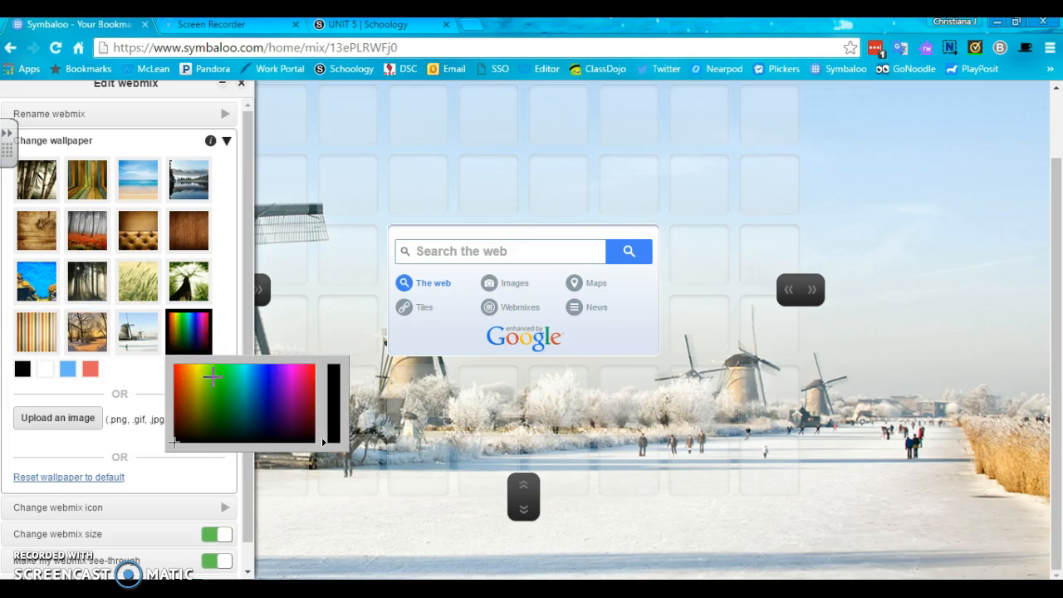
pyautogui.click(213, 377)
pyautogui.click(263, 380)
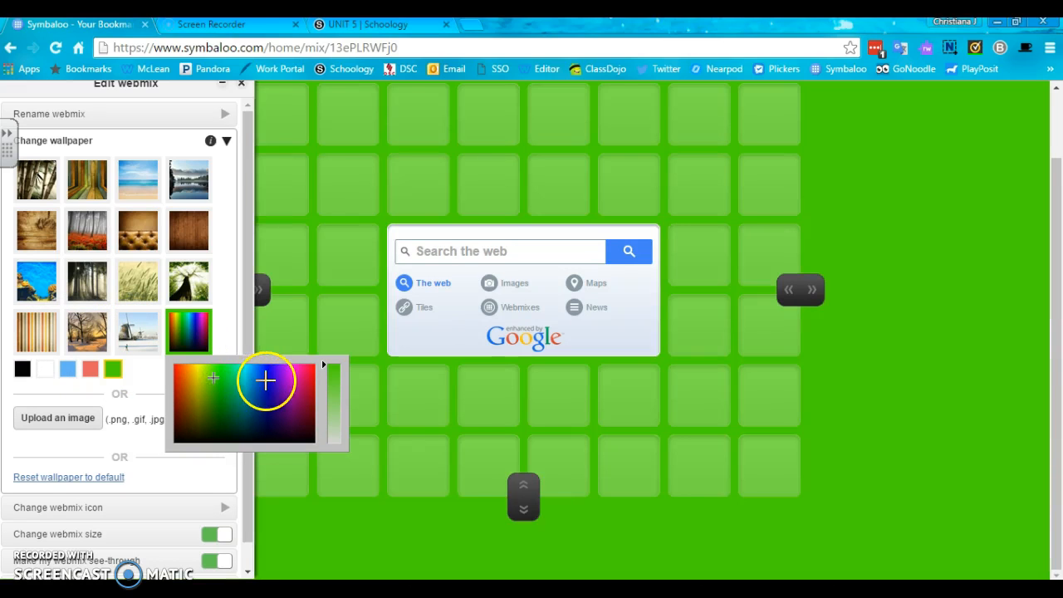
pyautogui.click(246, 378)
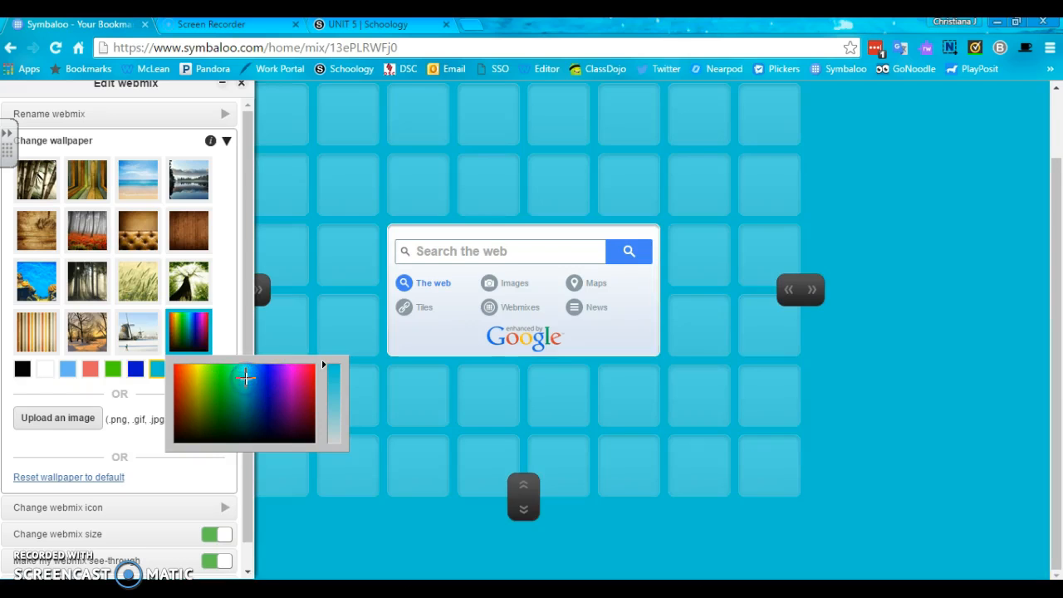
# Step: Turn off the Demo webmix's see-through setting and turn on adding a new marker
pyautogui.scroll(-2, 155, 500)
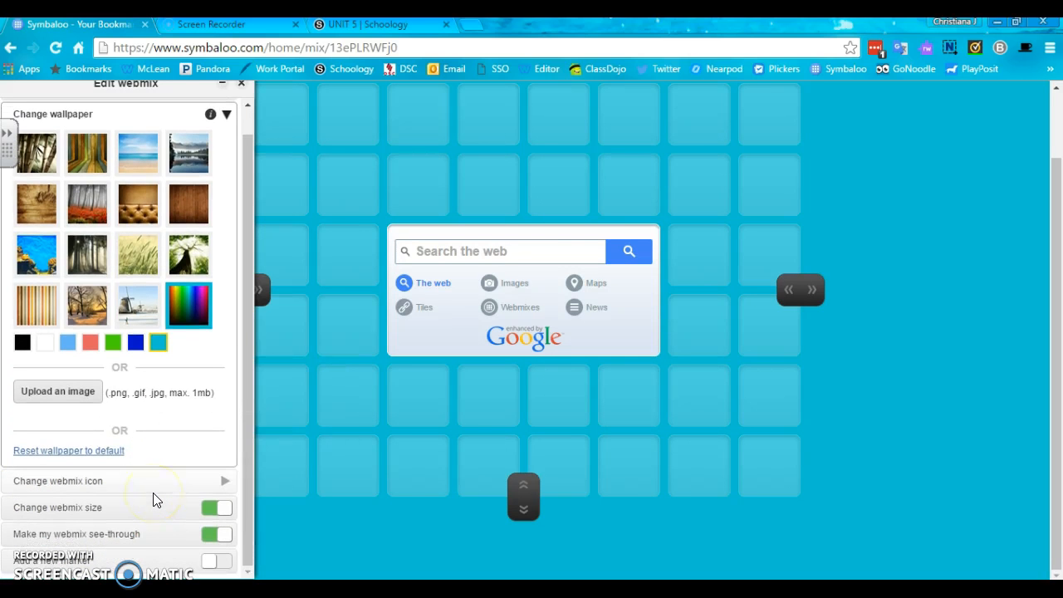
pyautogui.click(215, 538)
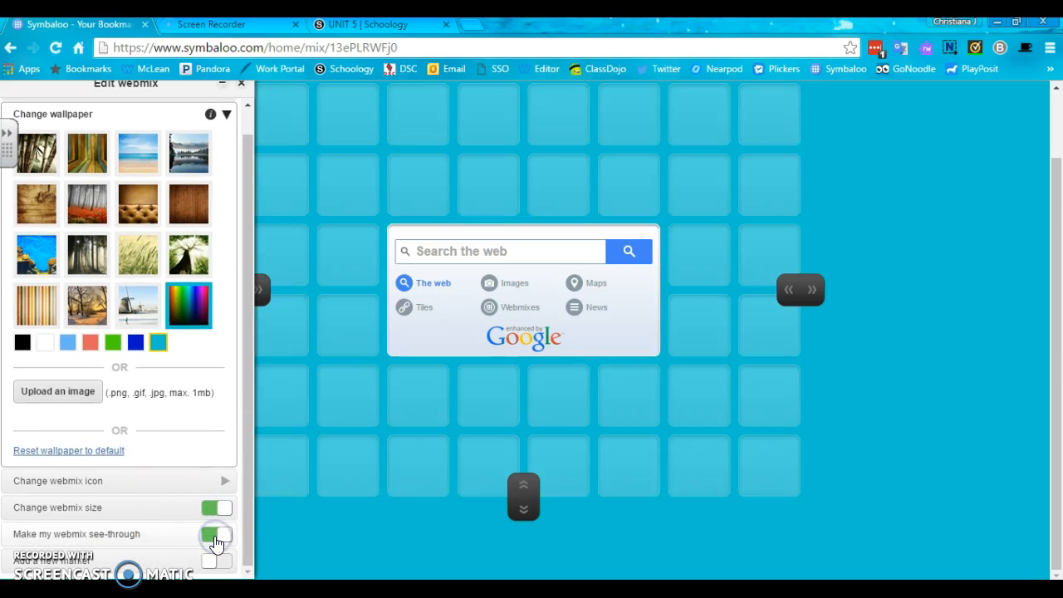
pyautogui.click(215, 538)
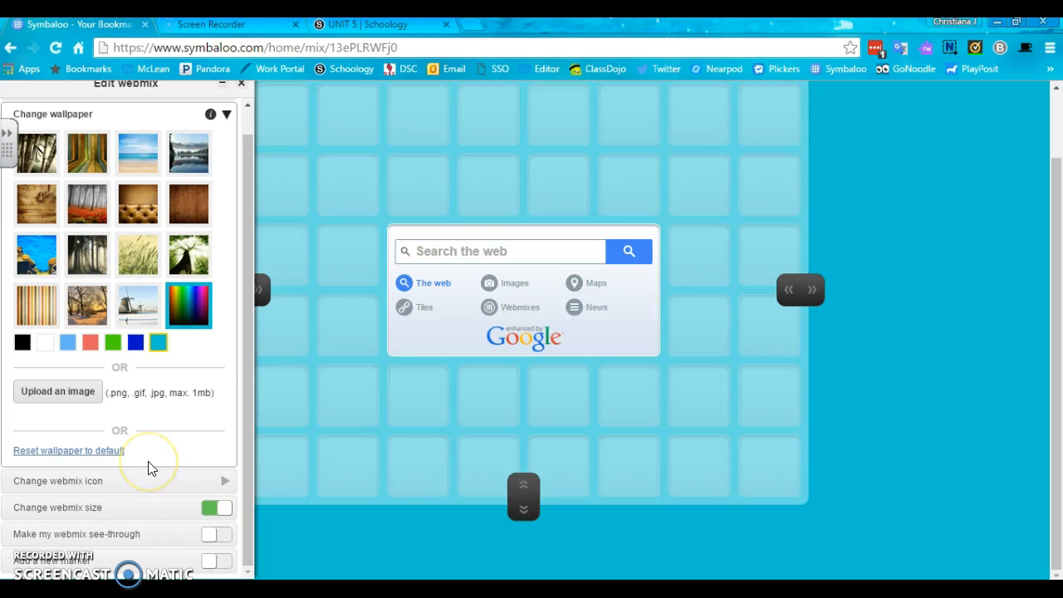
pyautogui.click(209, 562)
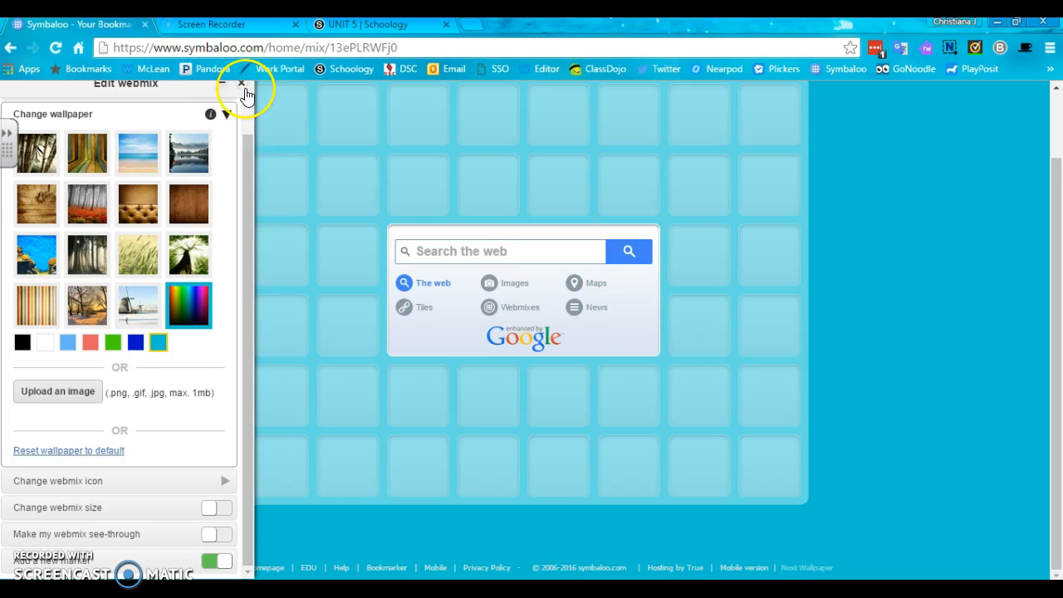
# Step: Close the Demo webmix's settings and start creating a new tile in the grid's first empty cell
pyautogui.click(242, 86)
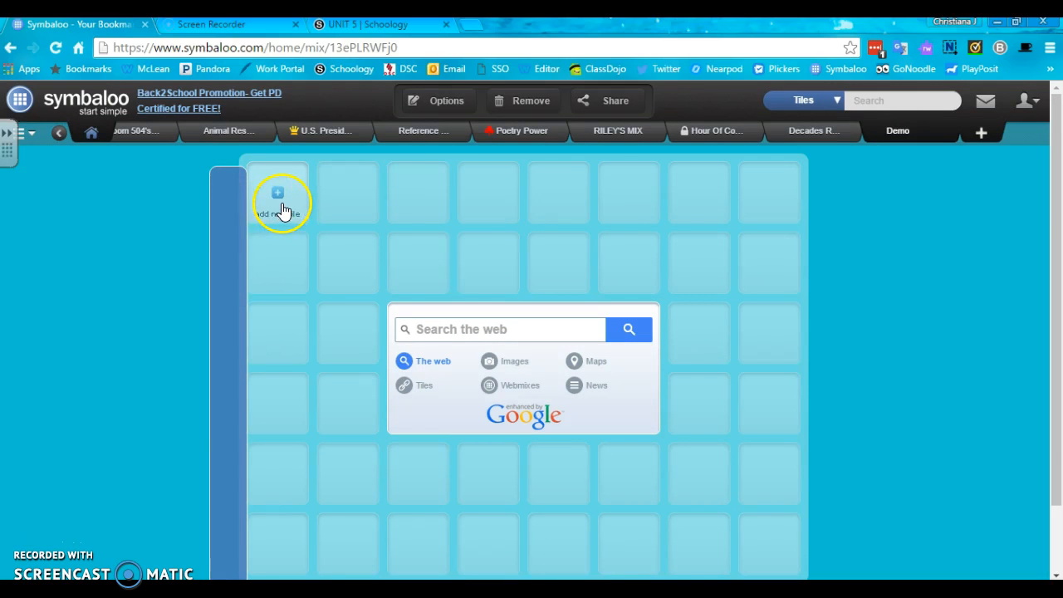
pyautogui.click(266, 185)
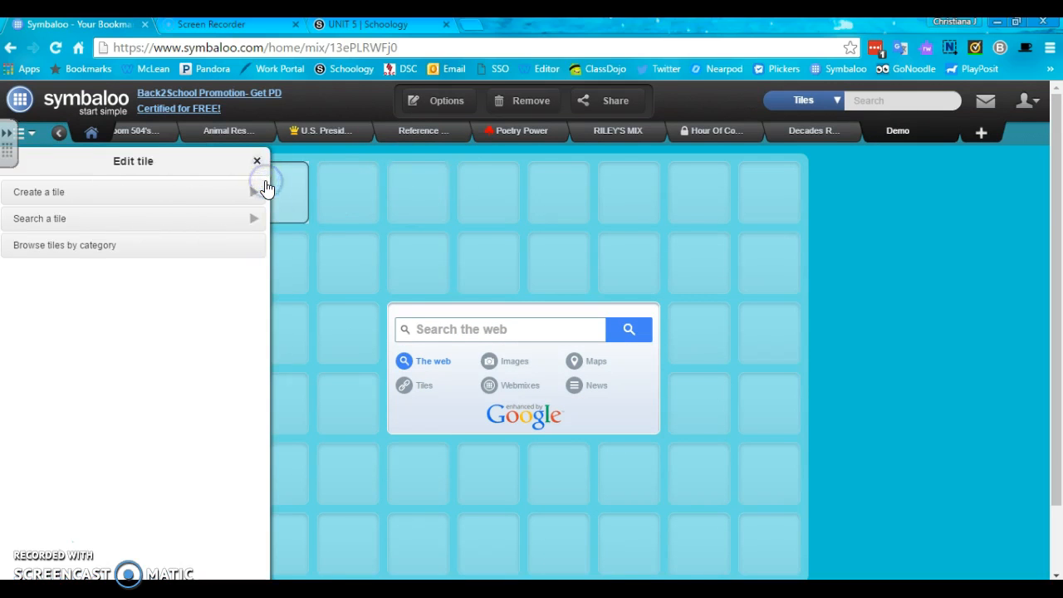
pyautogui.click(212, 200)
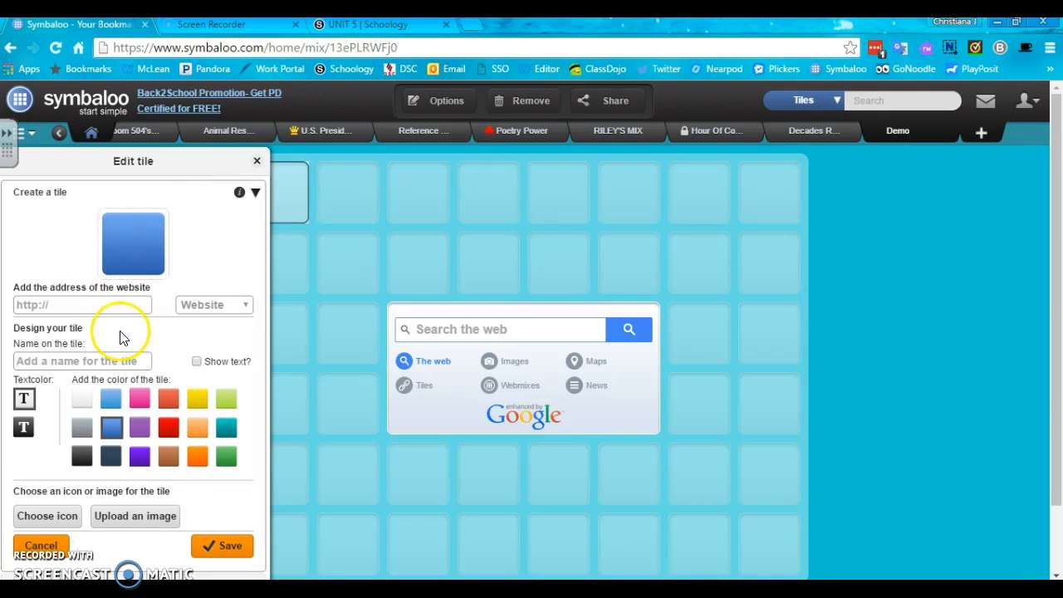
pyautogui.click(358, 24)
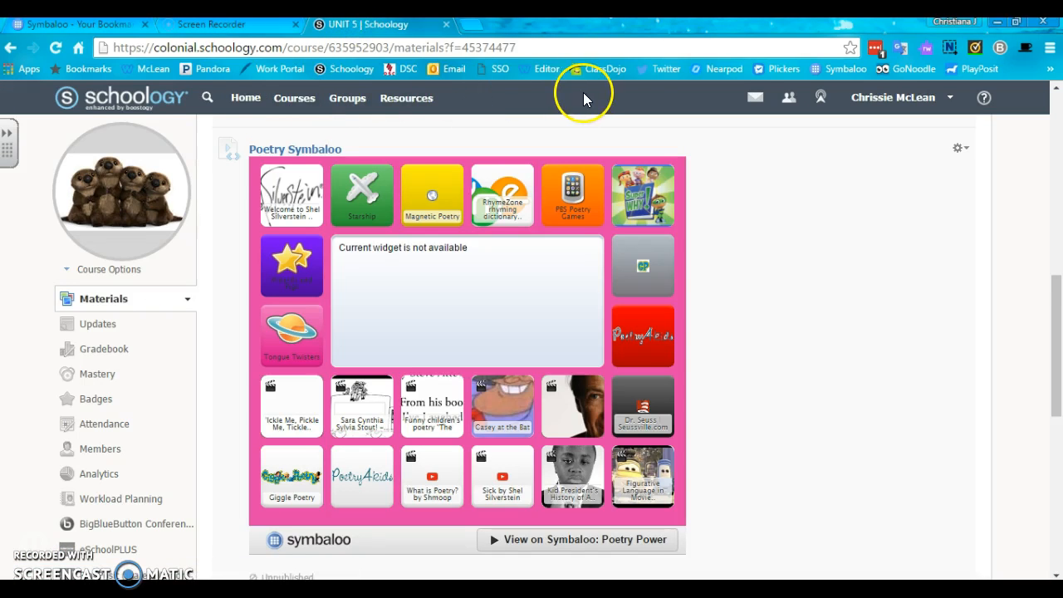
pyautogui.click(664, 68)
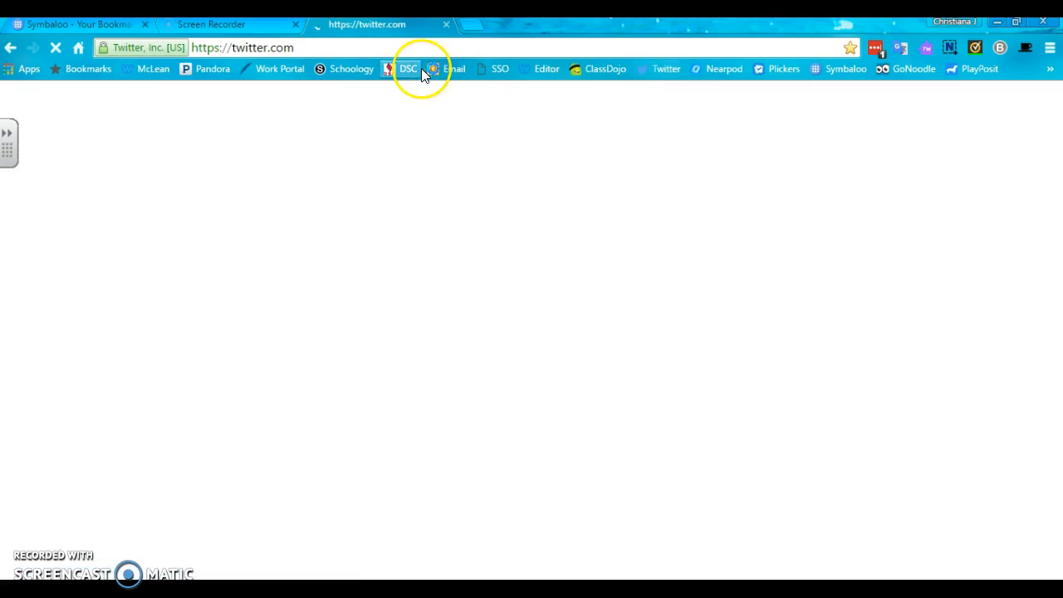
pyautogui.click(321, 49)
pyautogui.hotkey('ctrl', 'c')
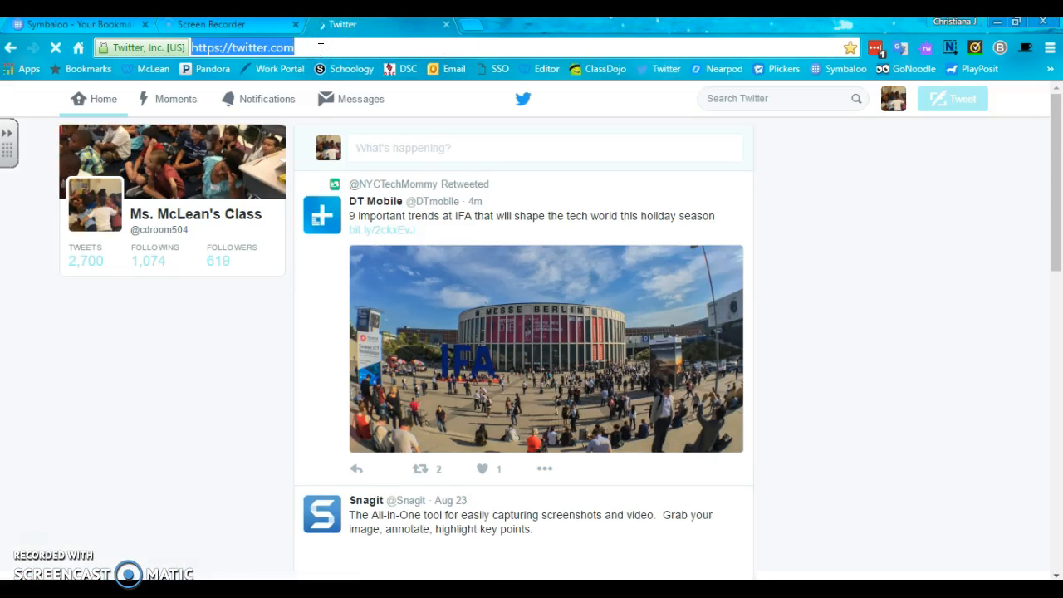
pyautogui.click(54, 25)
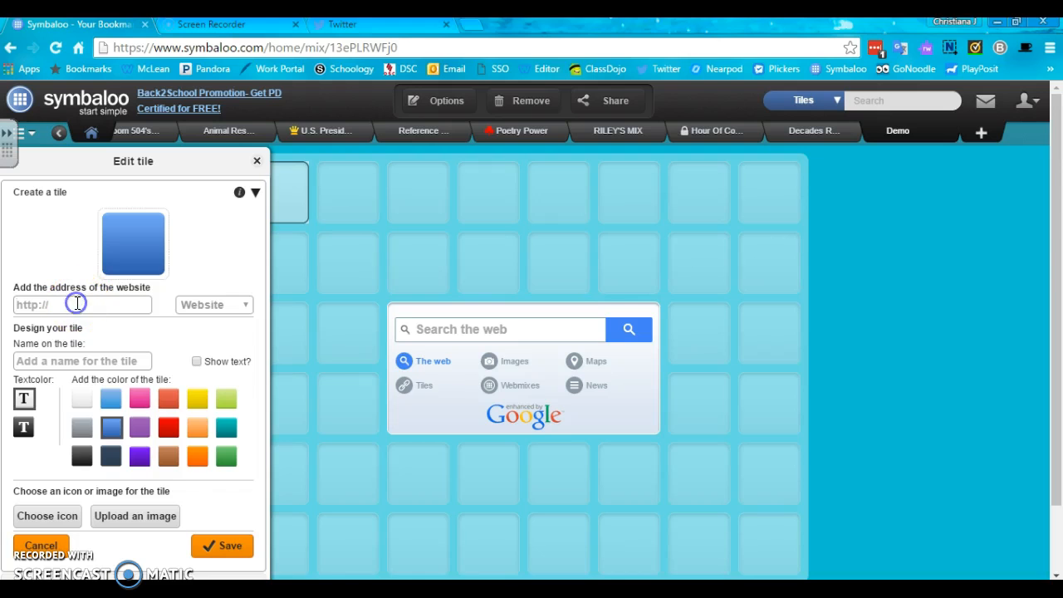
pyautogui.rightClick(78, 305)
pyautogui.click(122, 400)
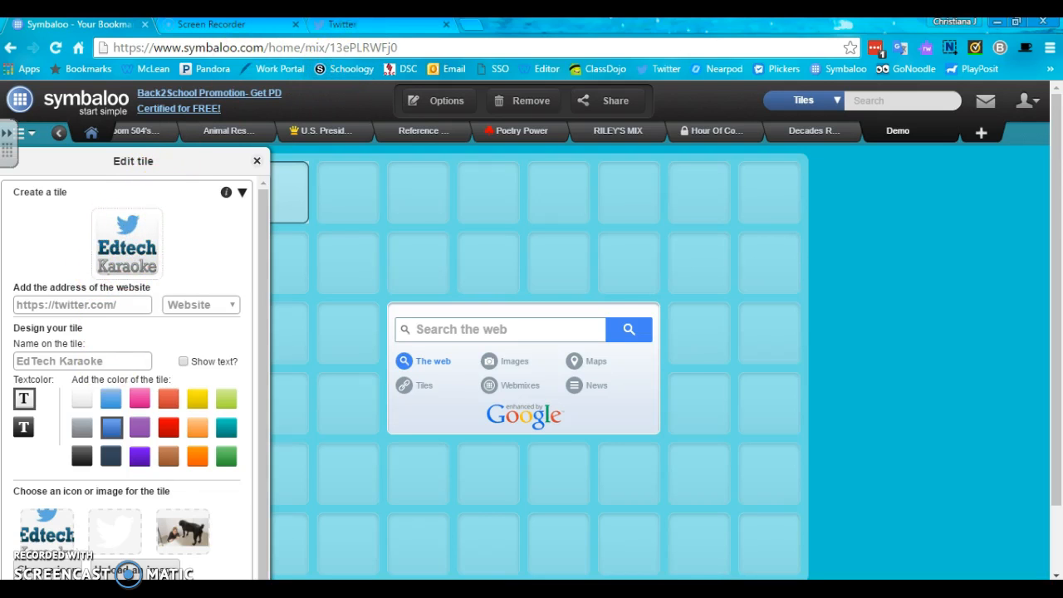
pyautogui.click(355, 25)
pyautogui.click(280, 46)
pyautogui.click(78, 24)
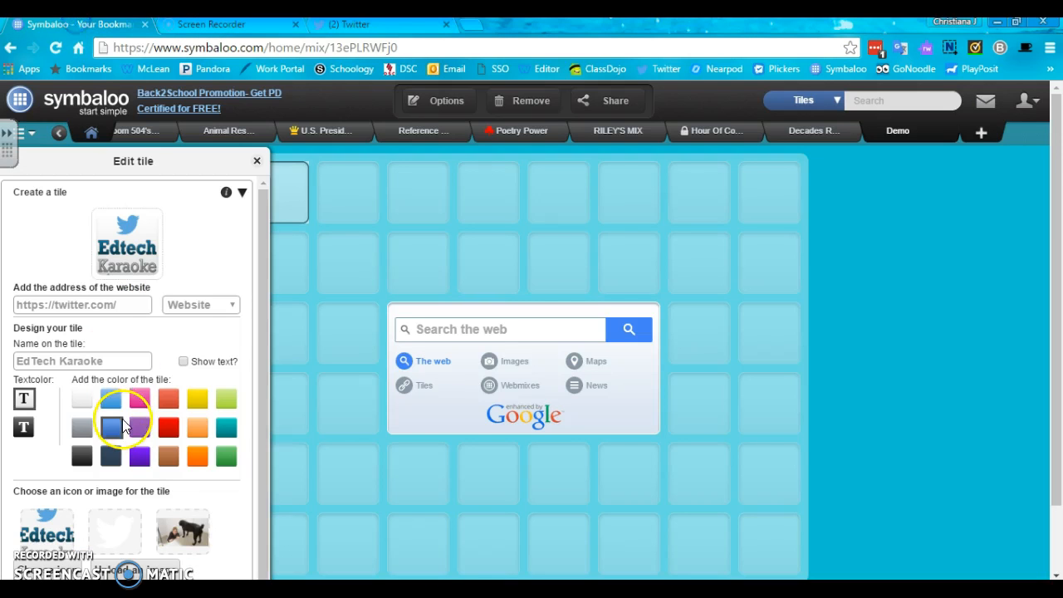
# Step: Rename the new tile as Twitter and show the name text on it
pyautogui.click(125, 362)
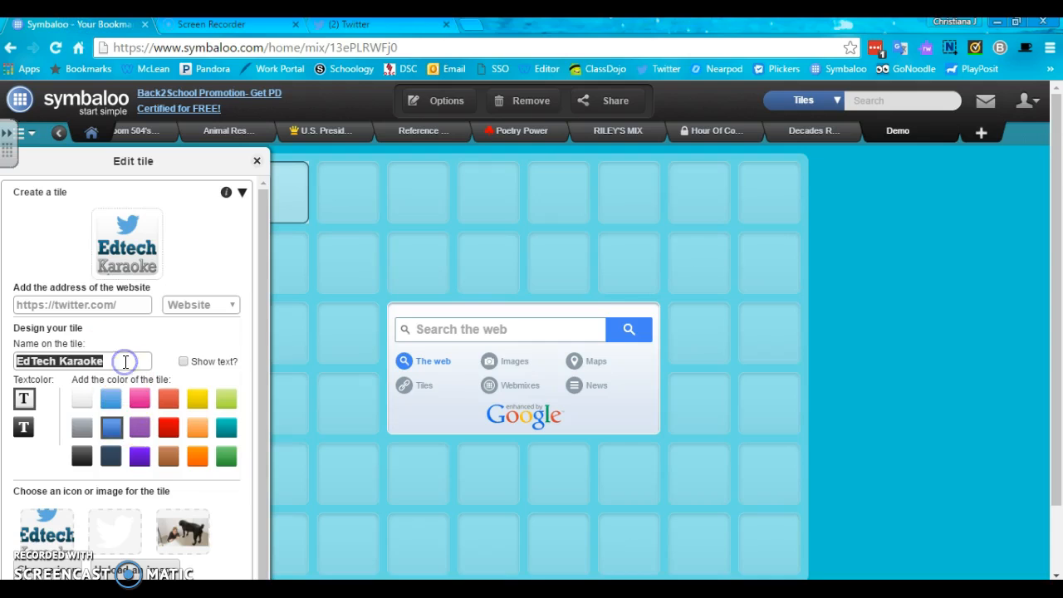
pyautogui.write('Twitter')
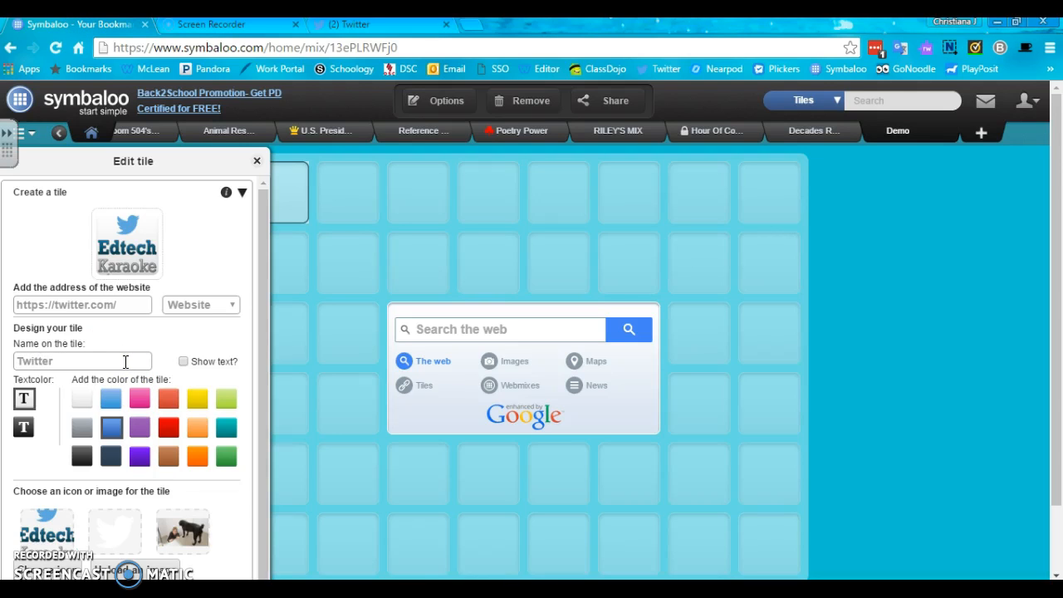
pyautogui.click(186, 363)
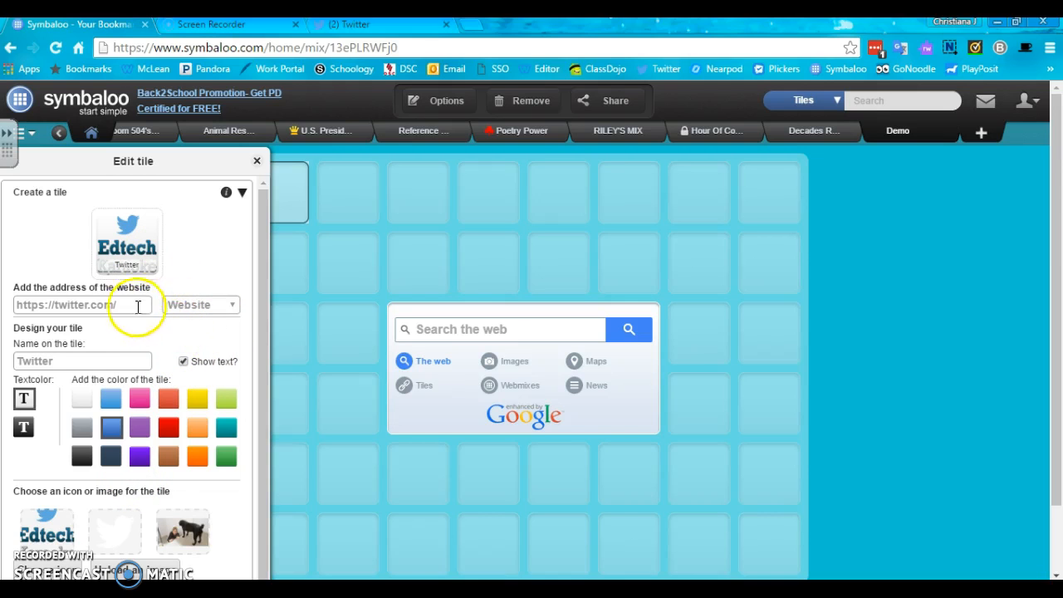
# Step: Set the tile's image to the white Twitter bird, expand the crop to the whole image, and save the tile
pyautogui.scroll(-1, 59, 438)
pyautogui.scroll(-1, 60, 437)
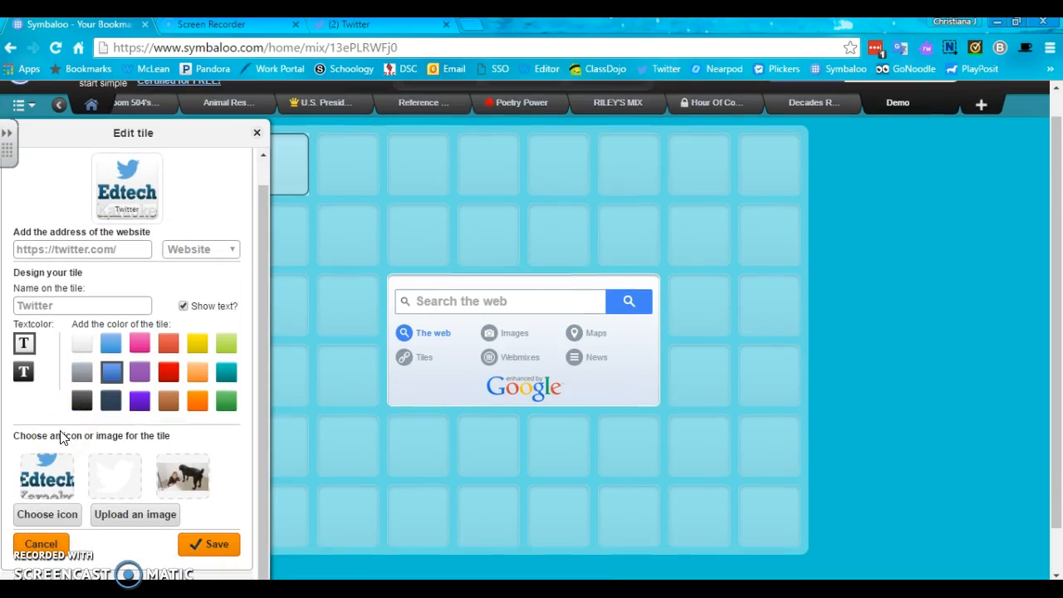
pyautogui.click(48, 480)
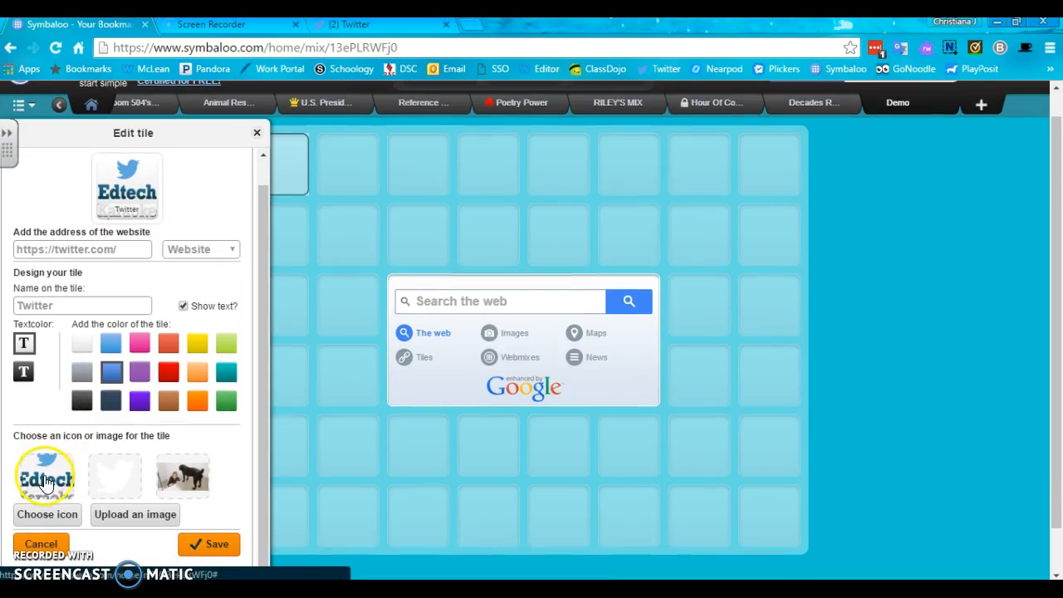
pyautogui.click(111, 484)
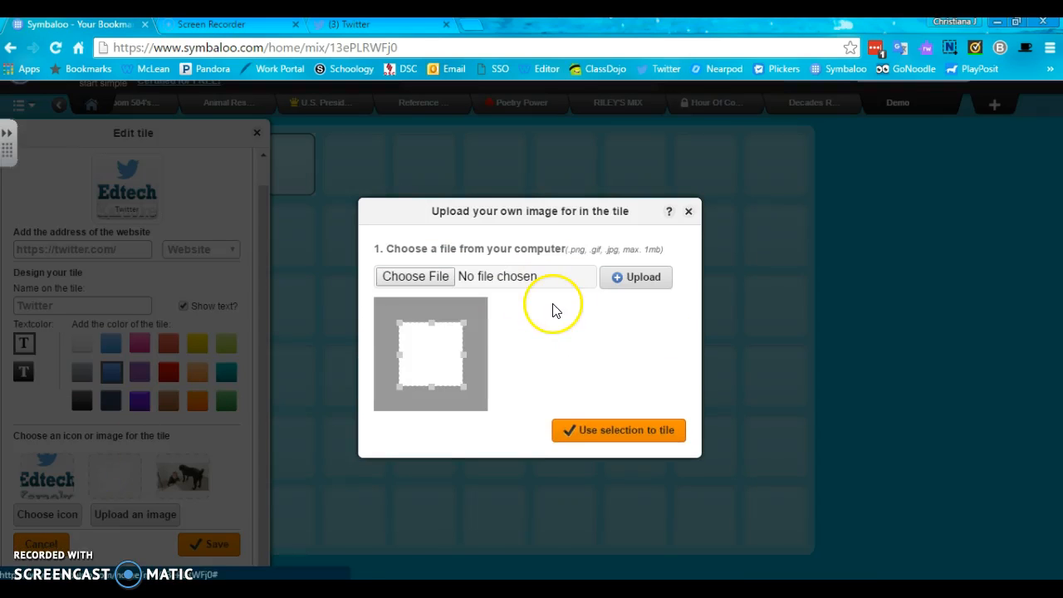
pyautogui.moveTo(399, 324); pyautogui.dragTo(371, 306)
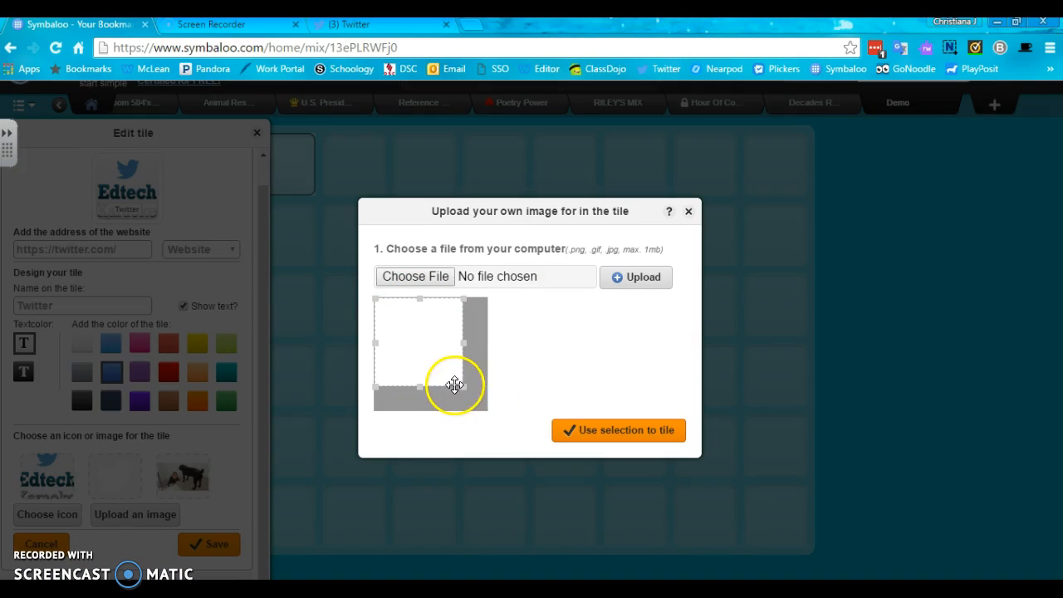
pyautogui.moveTo(461, 386); pyautogui.dragTo(520, 415)
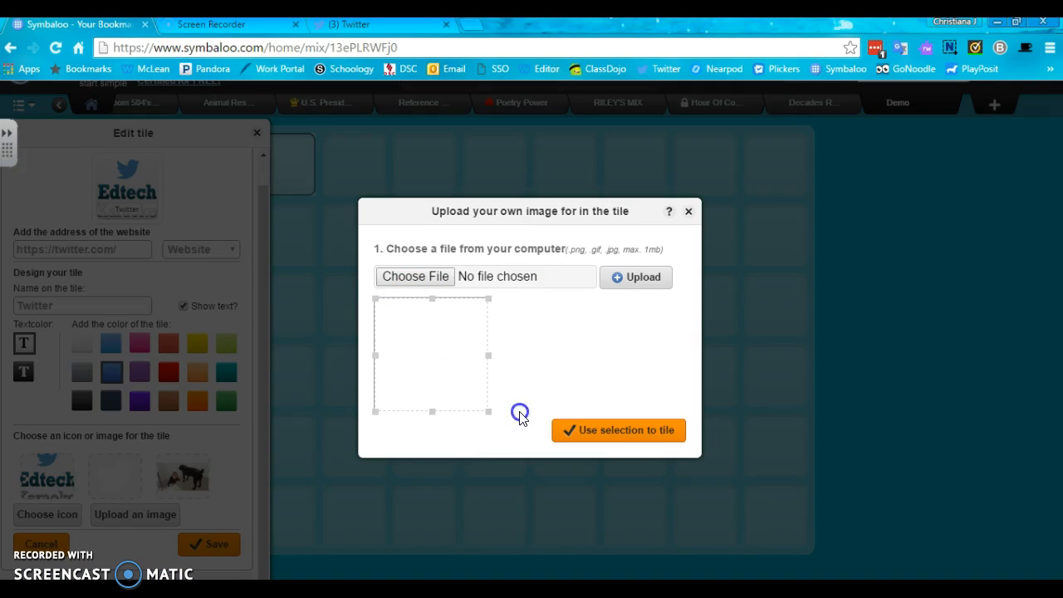
pyautogui.click(629, 432)
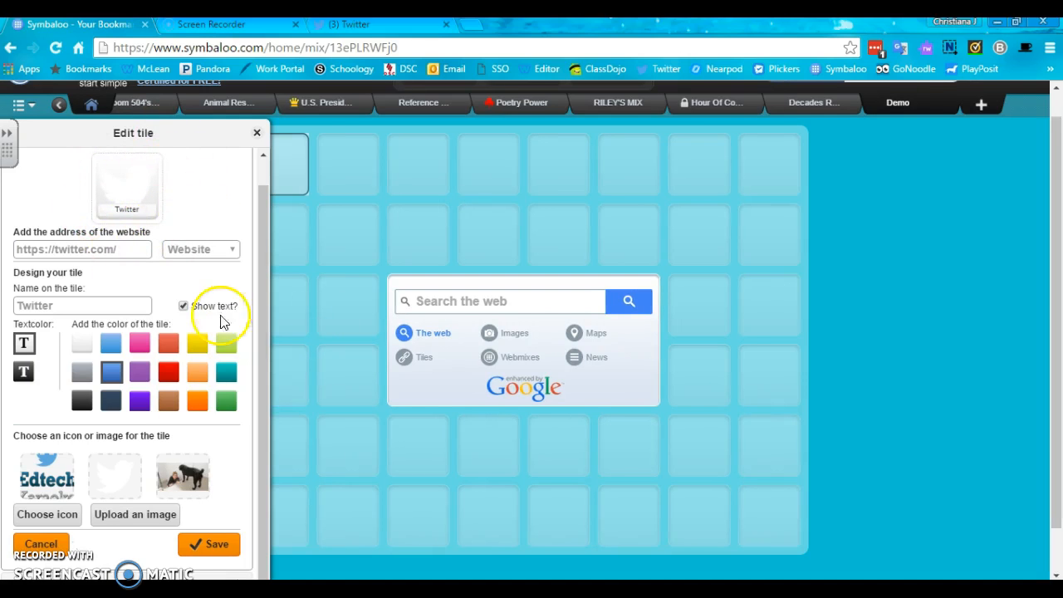
pyautogui.scroll(-1, 203, 499)
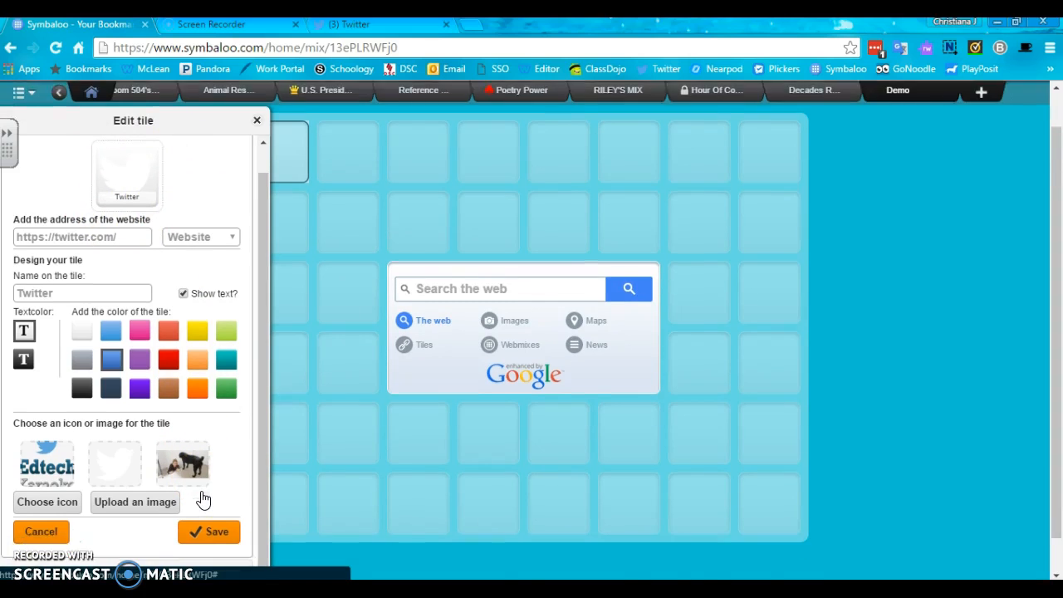
pyautogui.click(204, 496)
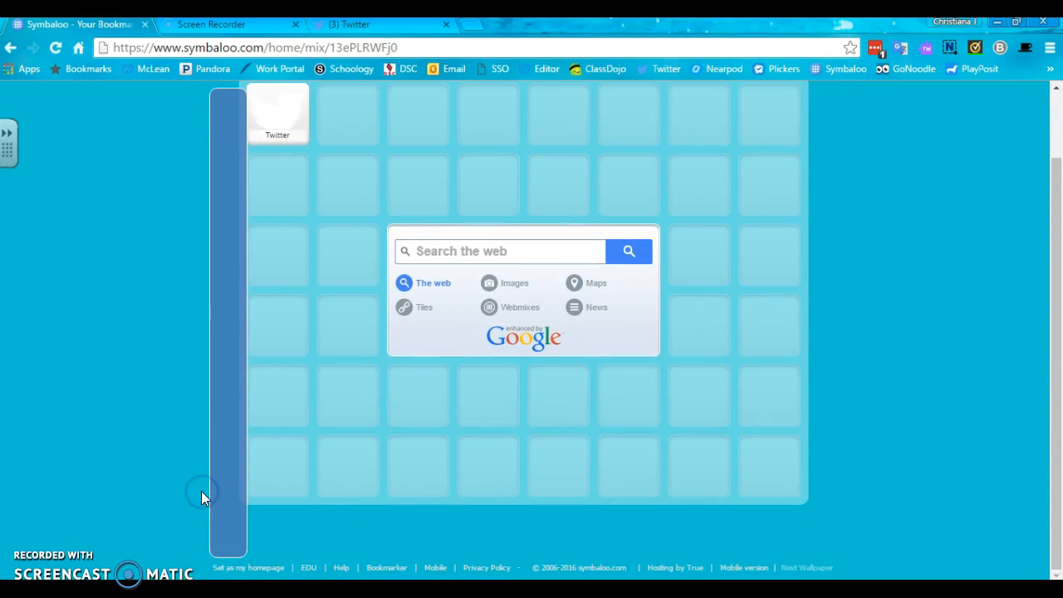
# Step: Search the tile library for "dictio" and place the first Dictionary tile in the cell below the Twitter tile
pyautogui.click(271, 182)
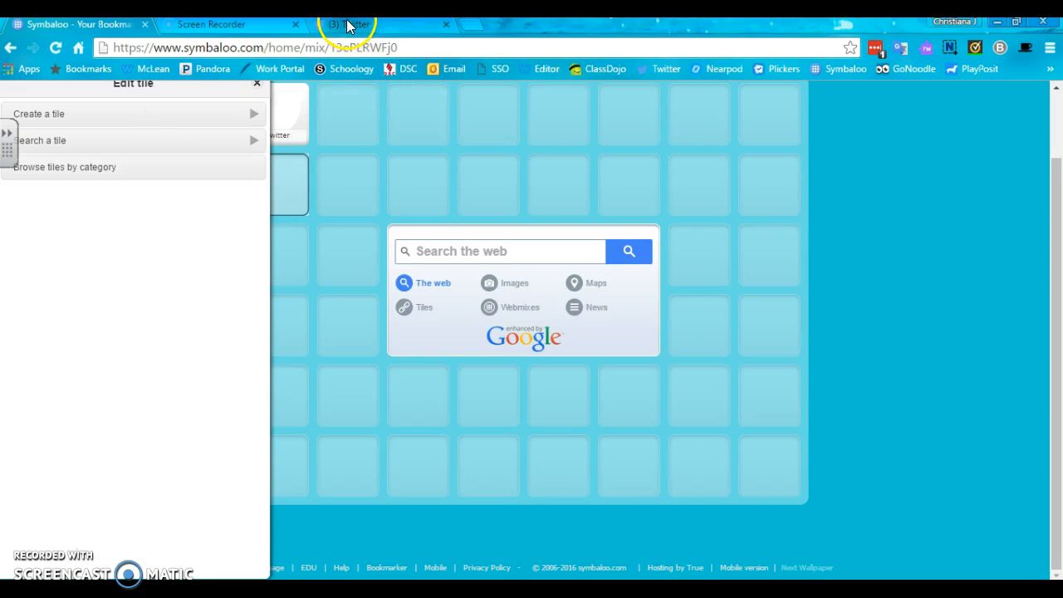
pyautogui.click(201, 142)
pyautogui.click(163, 167)
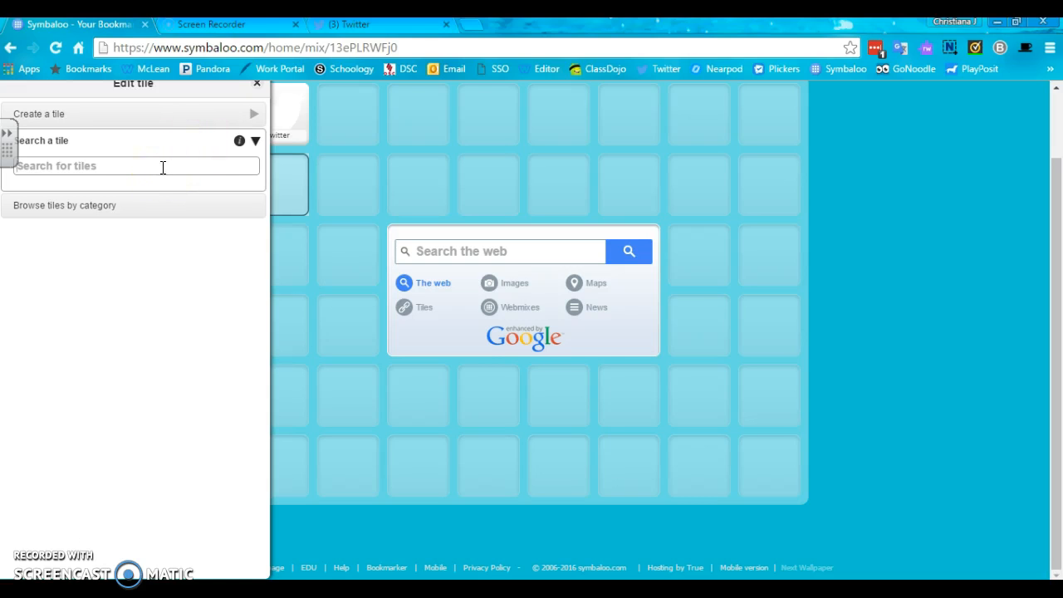
pyautogui.write('dictio')
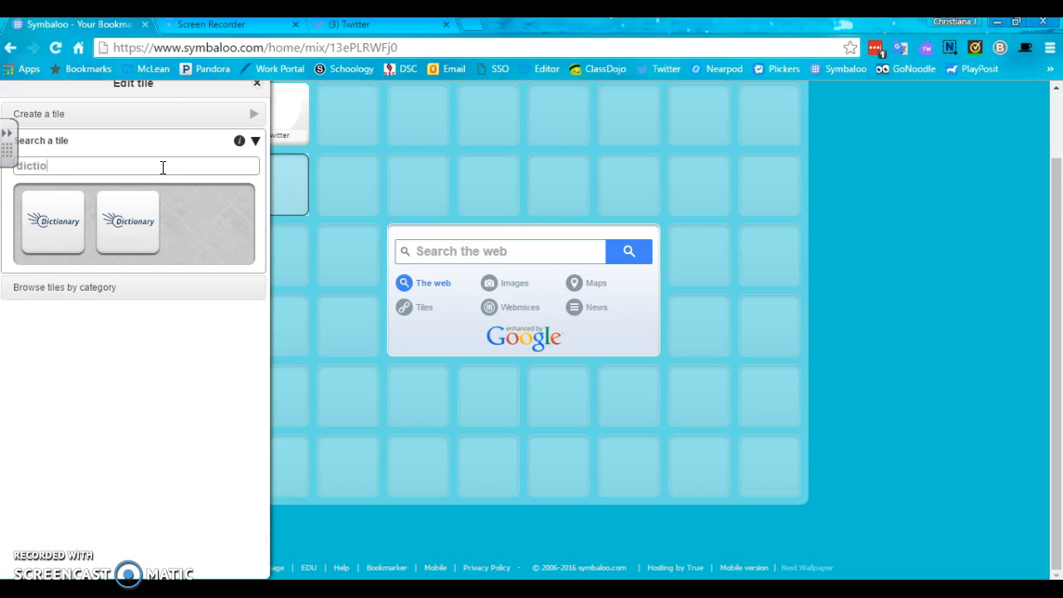
pyautogui.click(65, 228)
pyautogui.moveTo(65, 229); pyautogui.dragTo(292, 183)
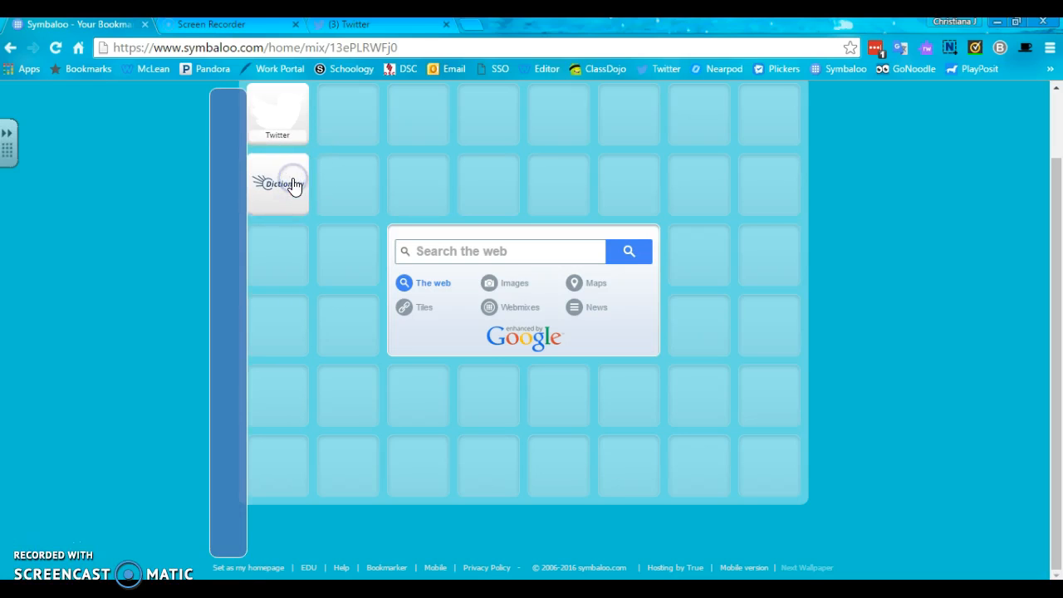
# Step: Browse tiles by category from the cell below Dictionary and add the PetSmart tile from Pets & Animals to the webmix
pyautogui.click(282, 259)
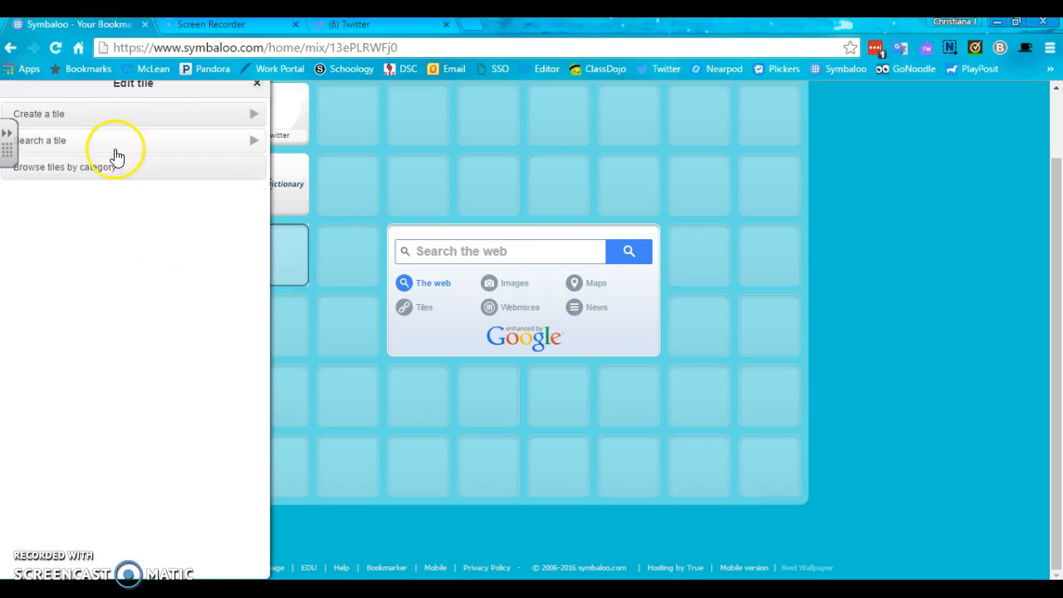
pyautogui.click(116, 171)
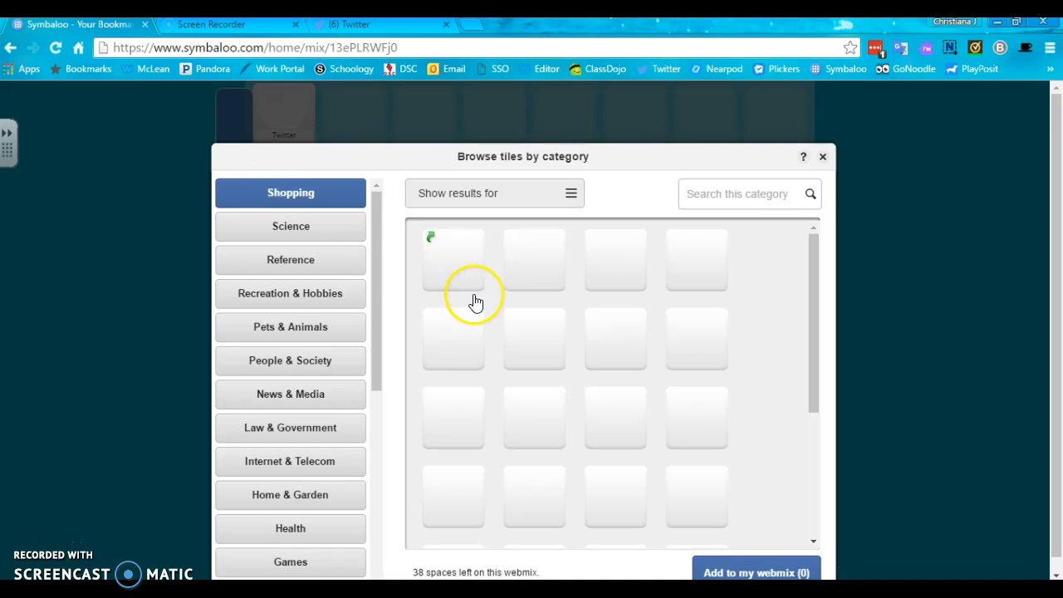
pyautogui.click(330, 333)
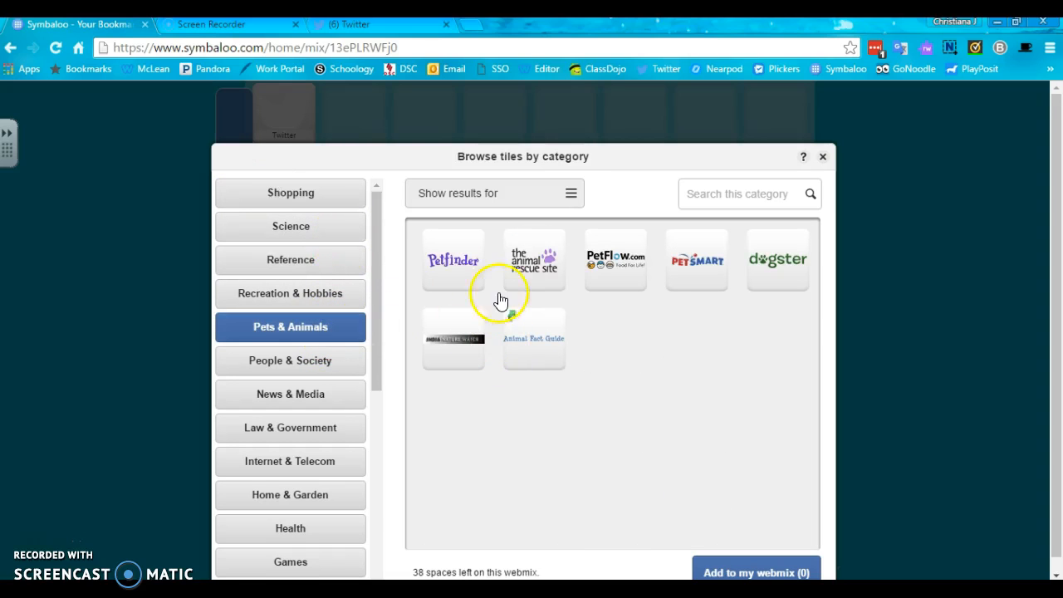
pyautogui.click(685, 289)
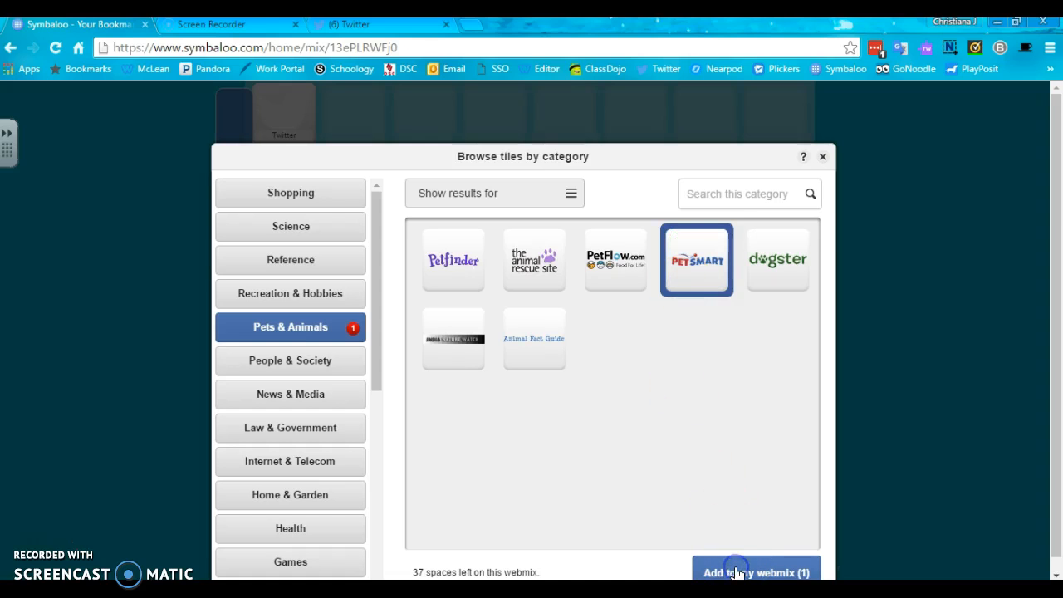
pyautogui.scroll(-1, 653, 405)
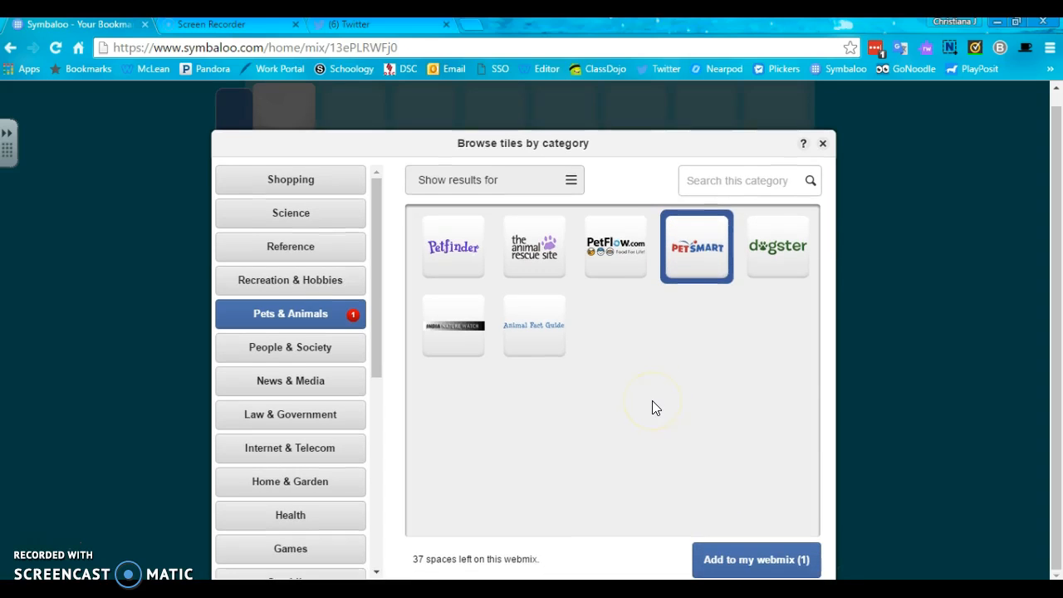
pyautogui.click(730, 560)
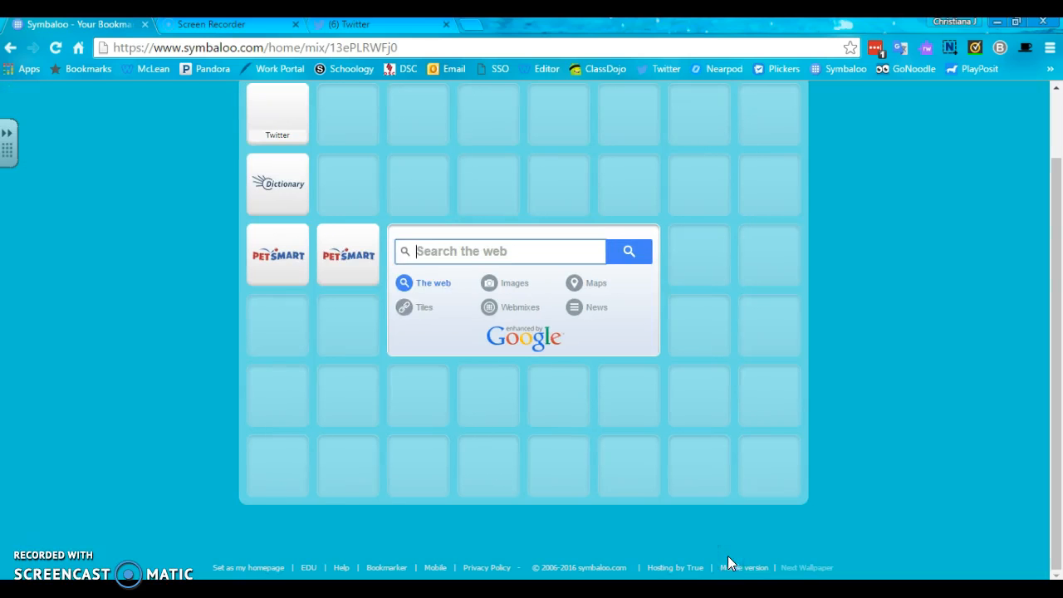
# Step: Open the second PetSmart tile's website and close it, and delete that duplicate tile from the Demo webmix
pyautogui.click(346, 265)
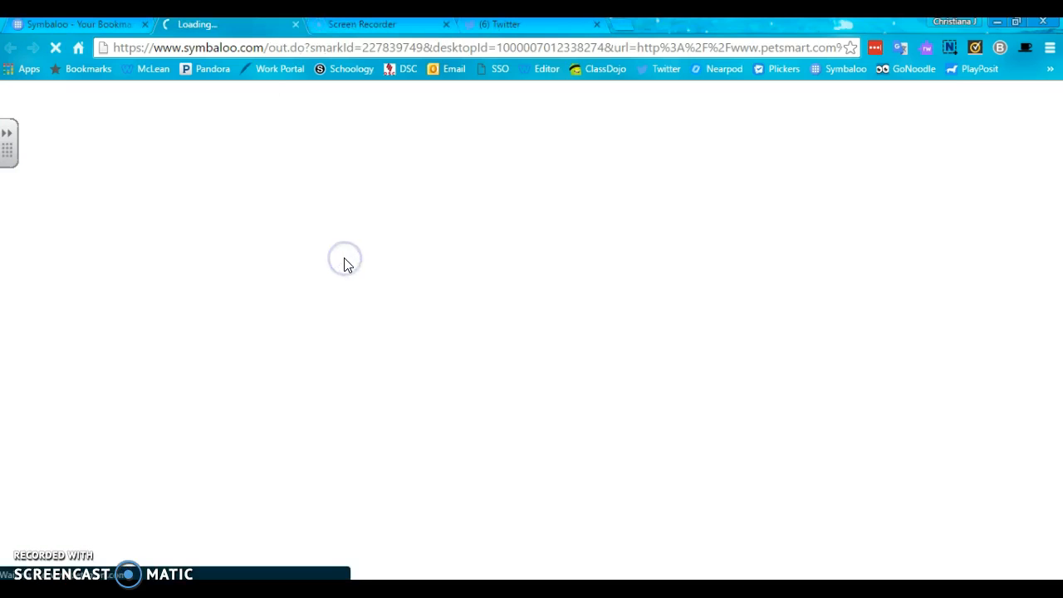
pyautogui.click(295, 24)
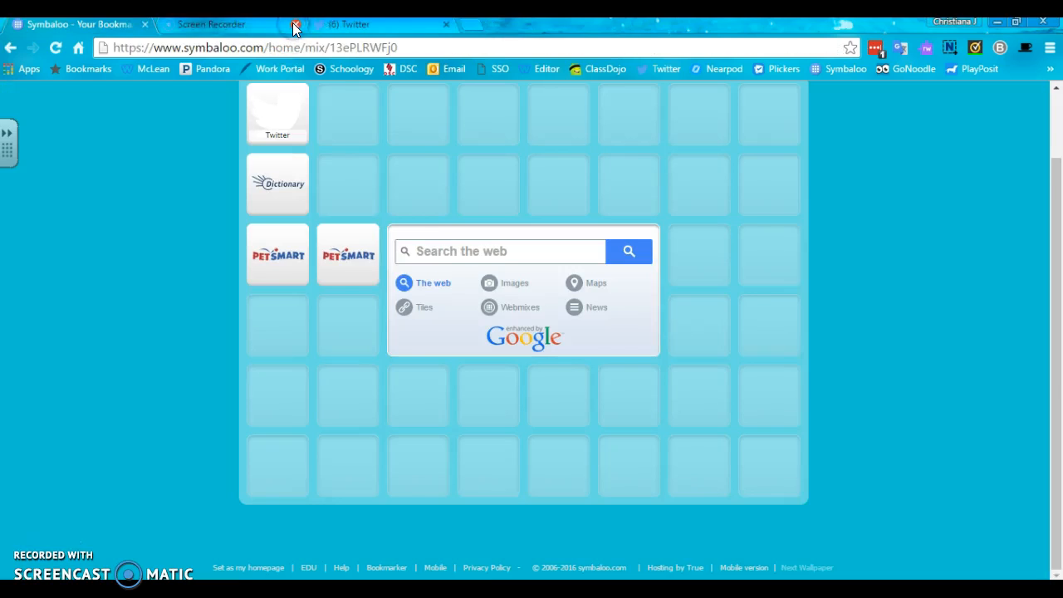
pyautogui.rightClick(324, 263)
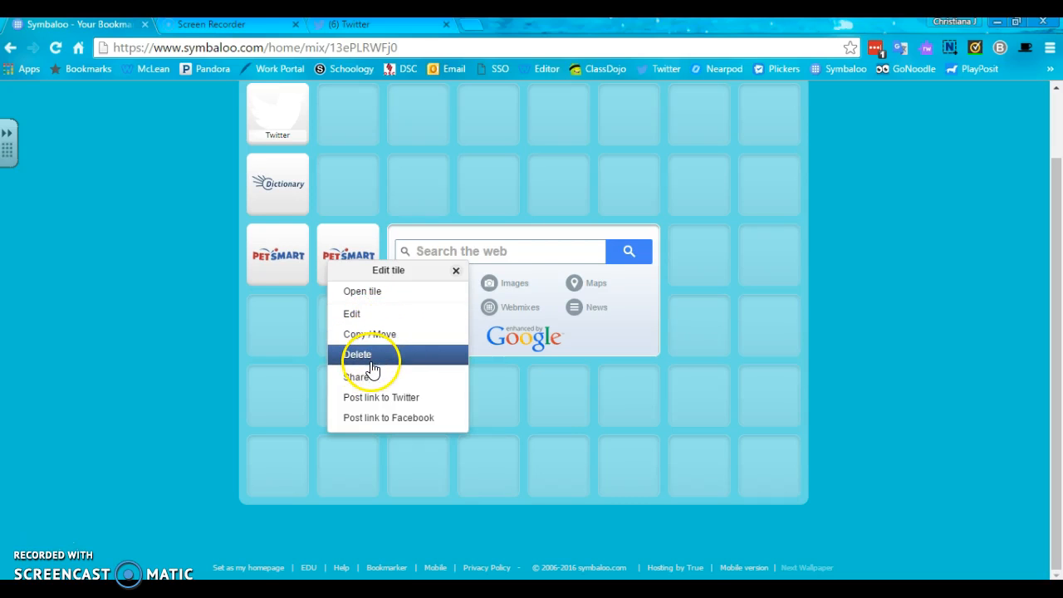
pyautogui.click(370, 356)
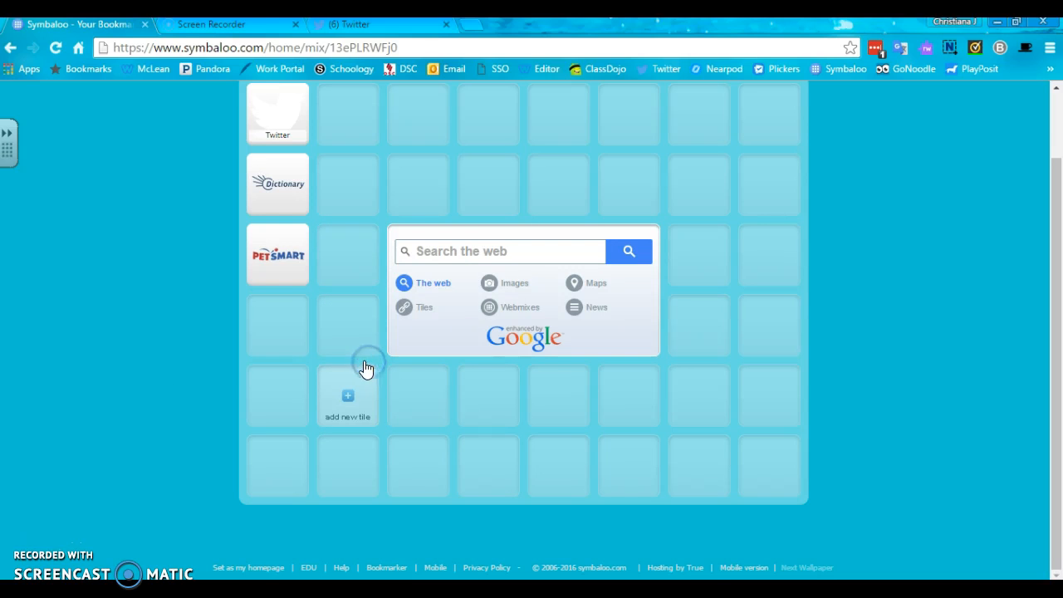
pyautogui.scroll(1, 208, 367)
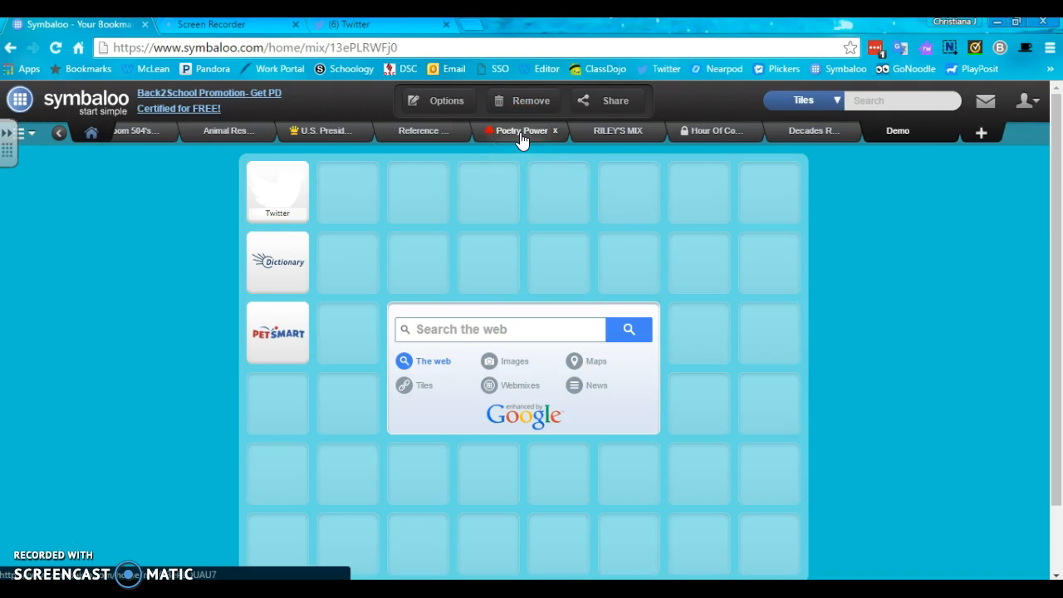
# Step: Try to copy the cartoon tile next to the Ice Age tile from the Hour Of Code webmix to the Demo webmix
pyautogui.click(702, 135)
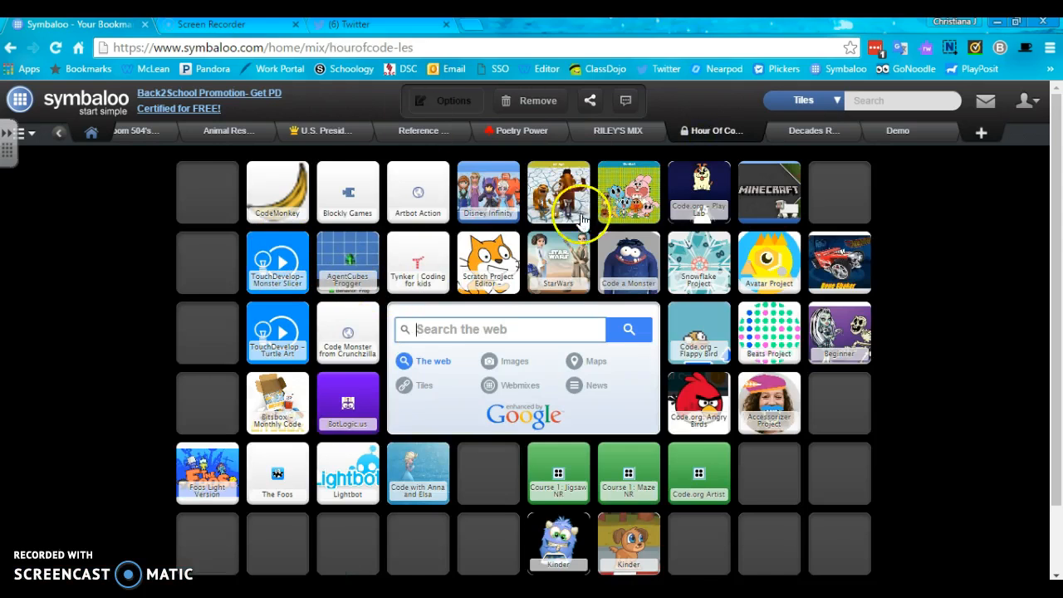
pyautogui.rightClick(630, 190)
pyautogui.click(655, 260)
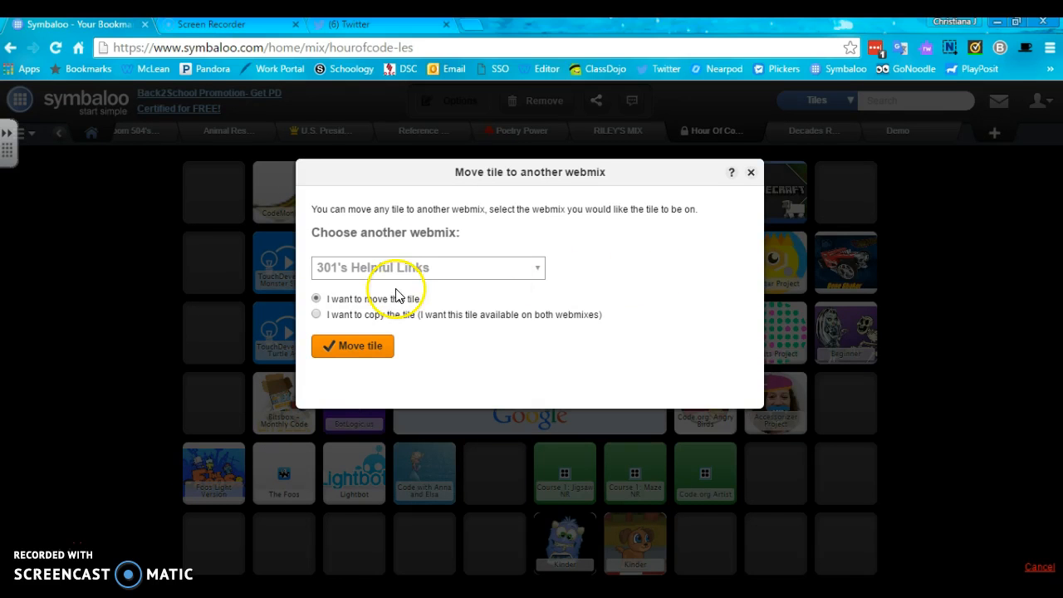
pyautogui.click(538, 266)
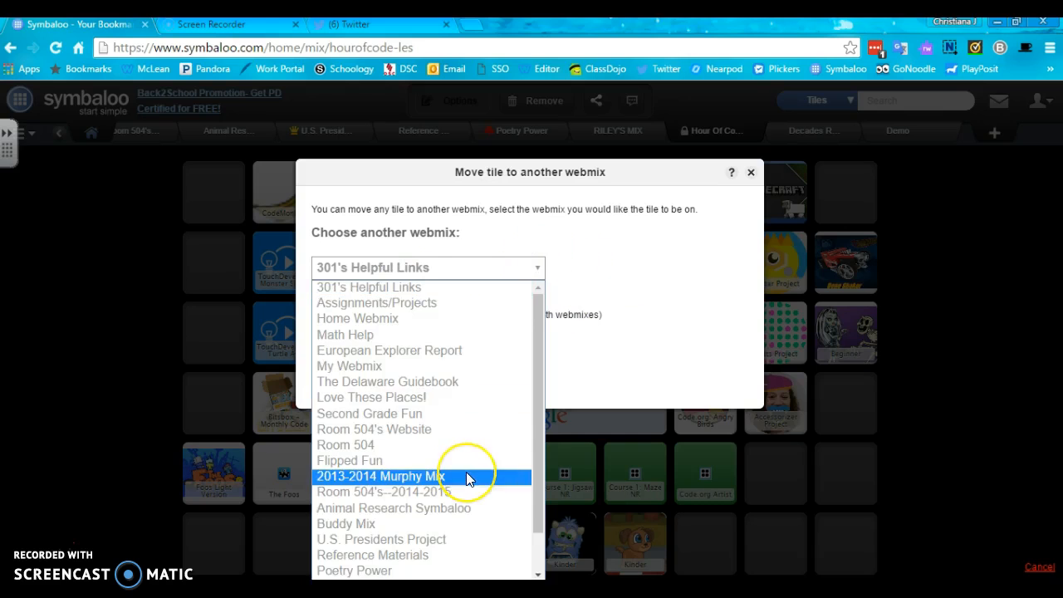
pyautogui.scroll(-1, 467, 477)
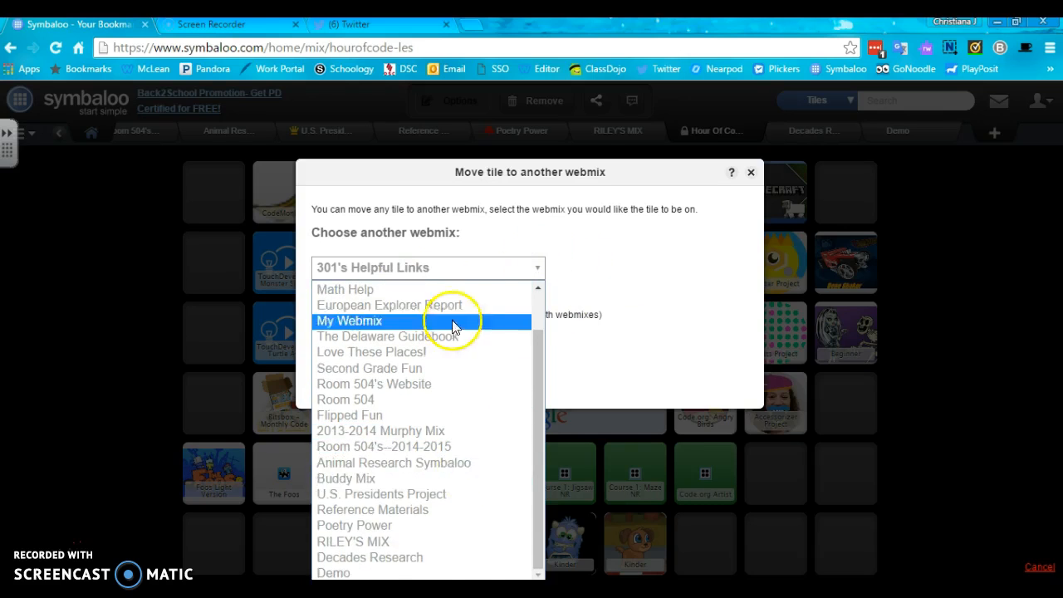
pyautogui.click(451, 266)
pyautogui.click(452, 268)
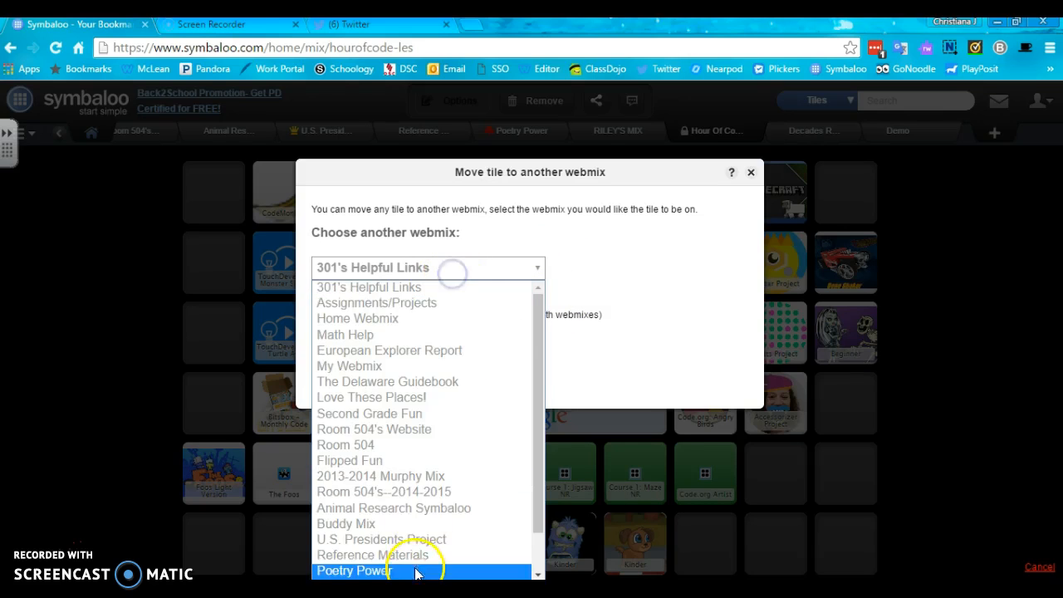
pyautogui.scroll(-1, 474, 520)
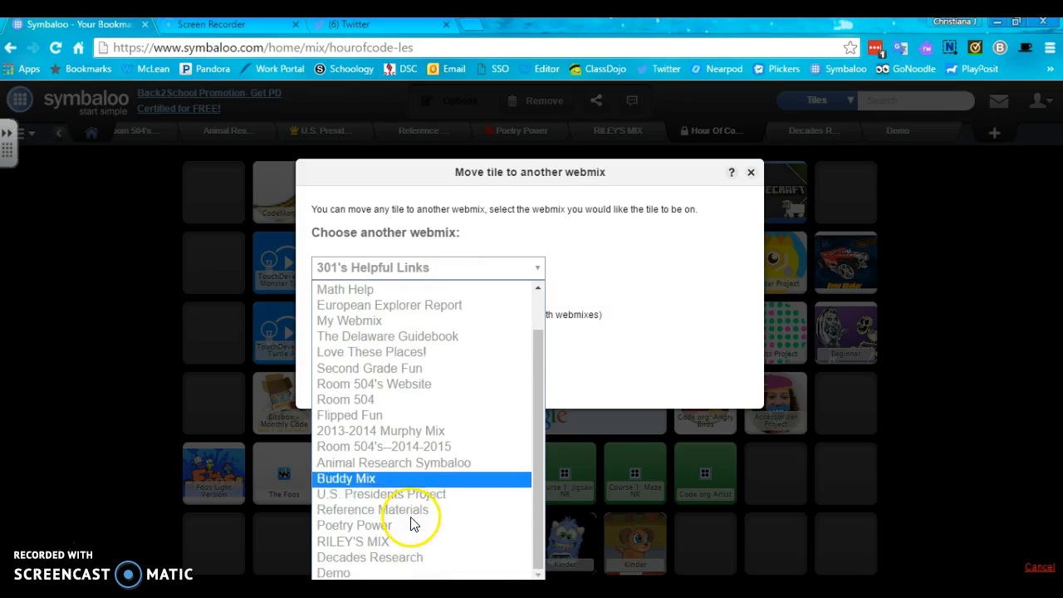
pyautogui.click(378, 572)
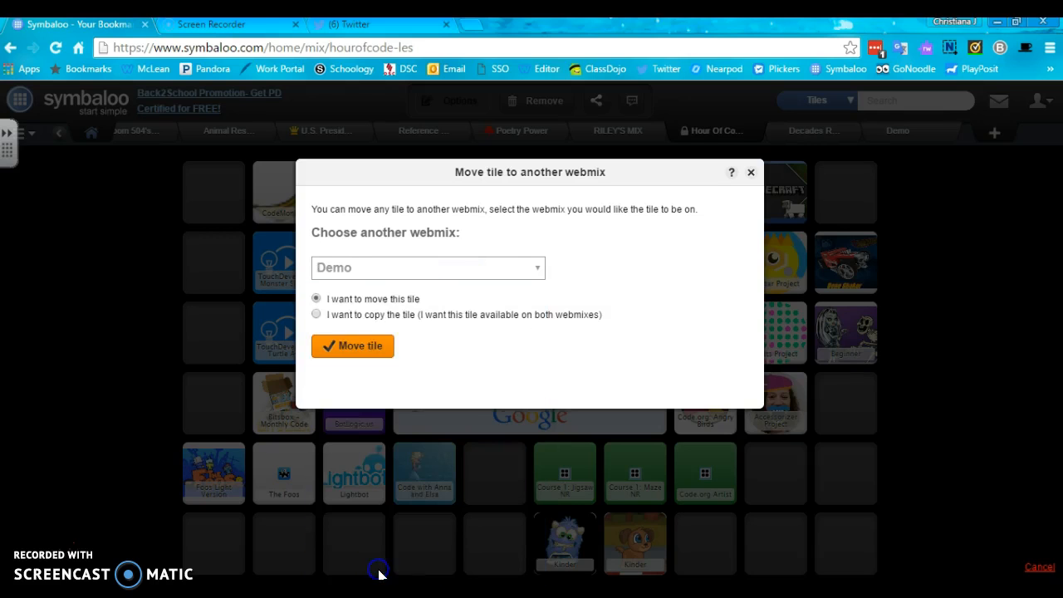
pyautogui.click(318, 315)
pyautogui.click(331, 346)
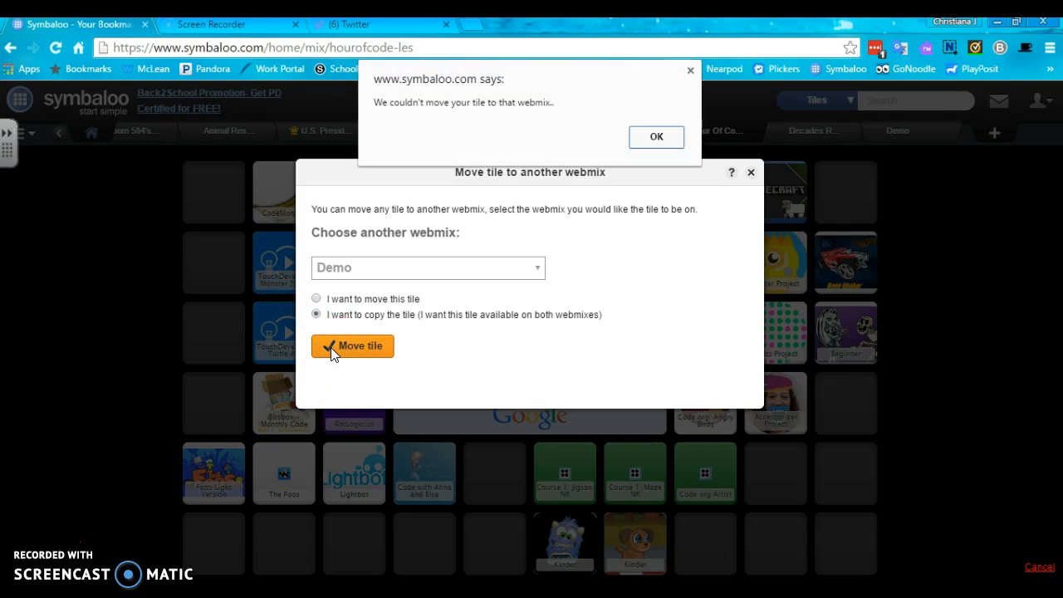
pyautogui.click(672, 136)
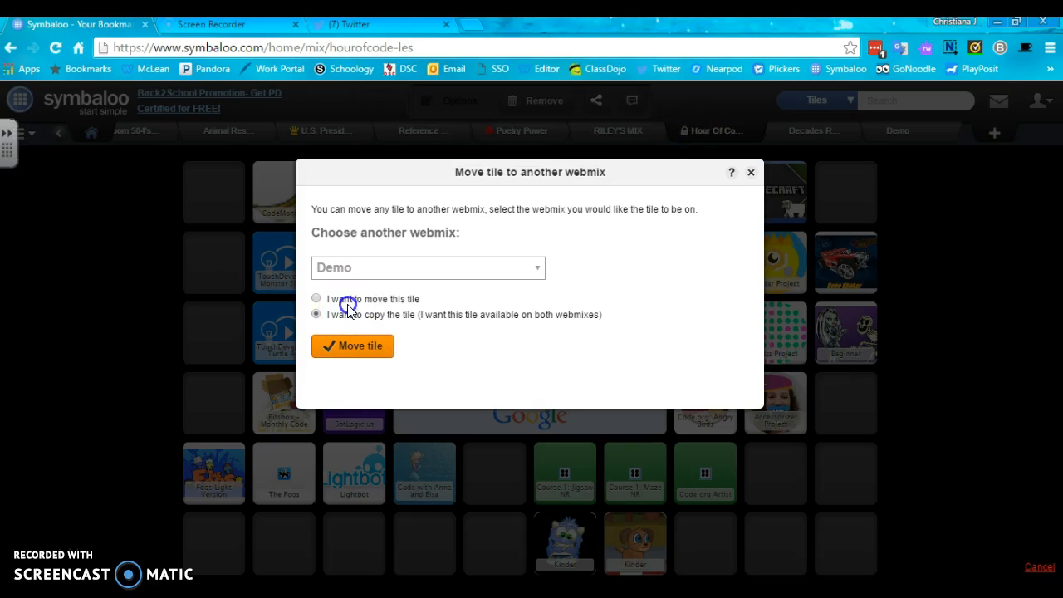
# Step: Try to move the same cartoon tile to Demo, retry copying it there, and close the dialog
pyautogui.click(344, 353)
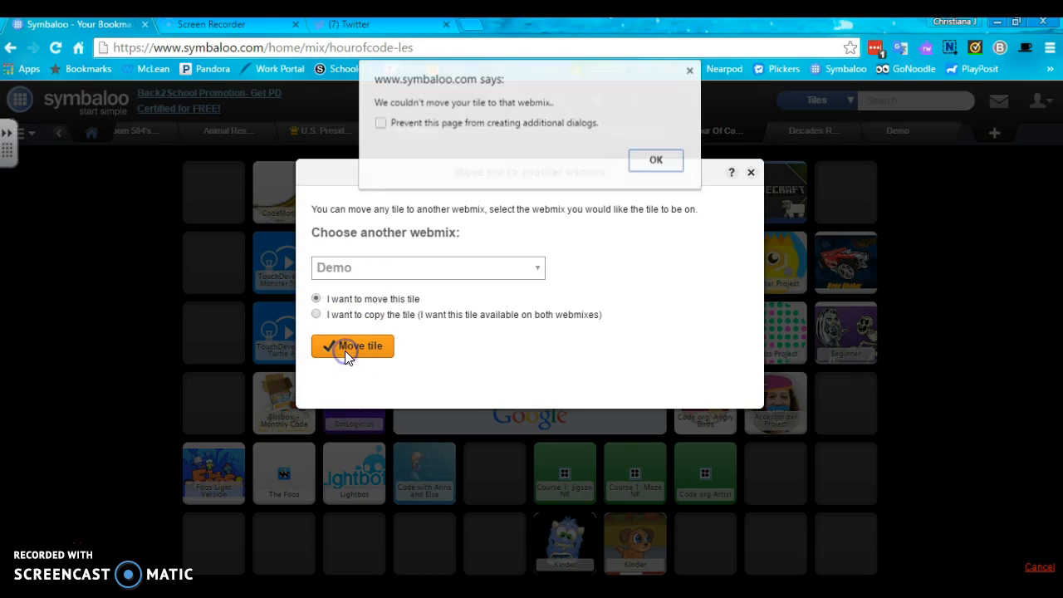
pyautogui.click(640, 165)
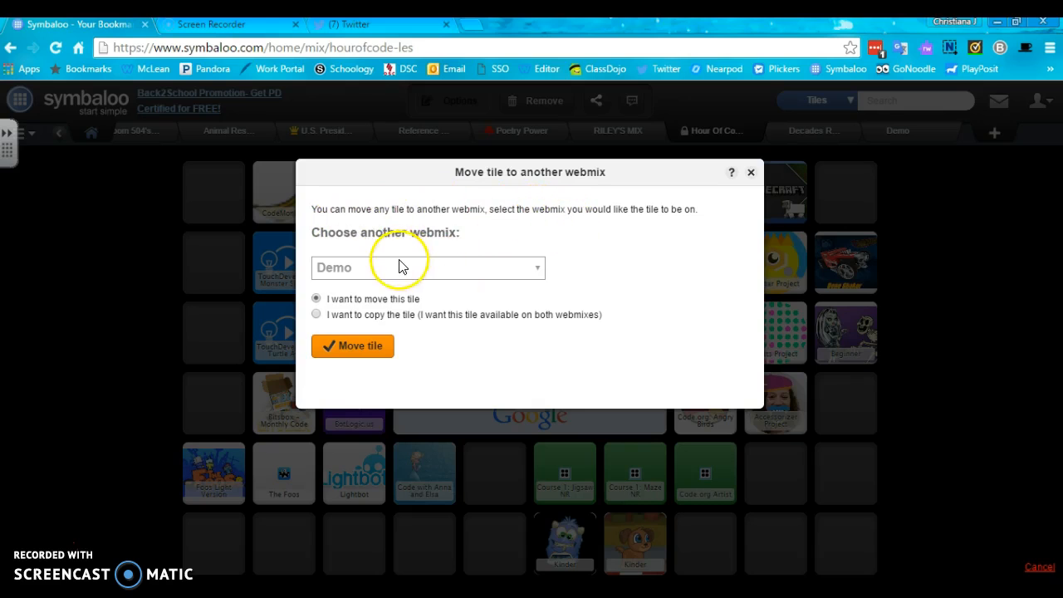
pyautogui.click(400, 267)
pyautogui.click(400, 268)
pyautogui.click(355, 318)
pyautogui.click(356, 342)
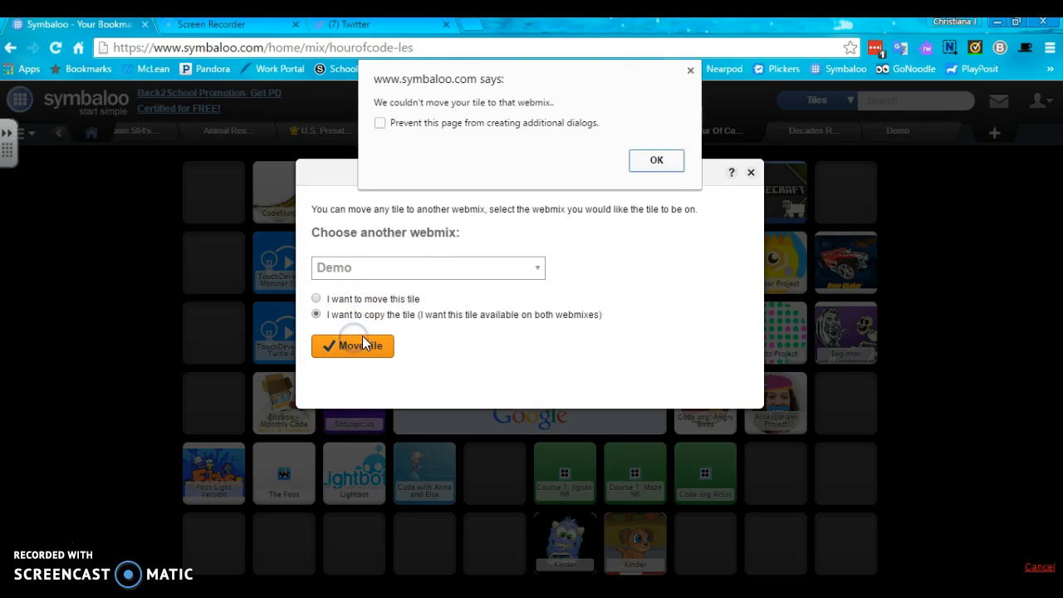
pyautogui.click(658, 161)
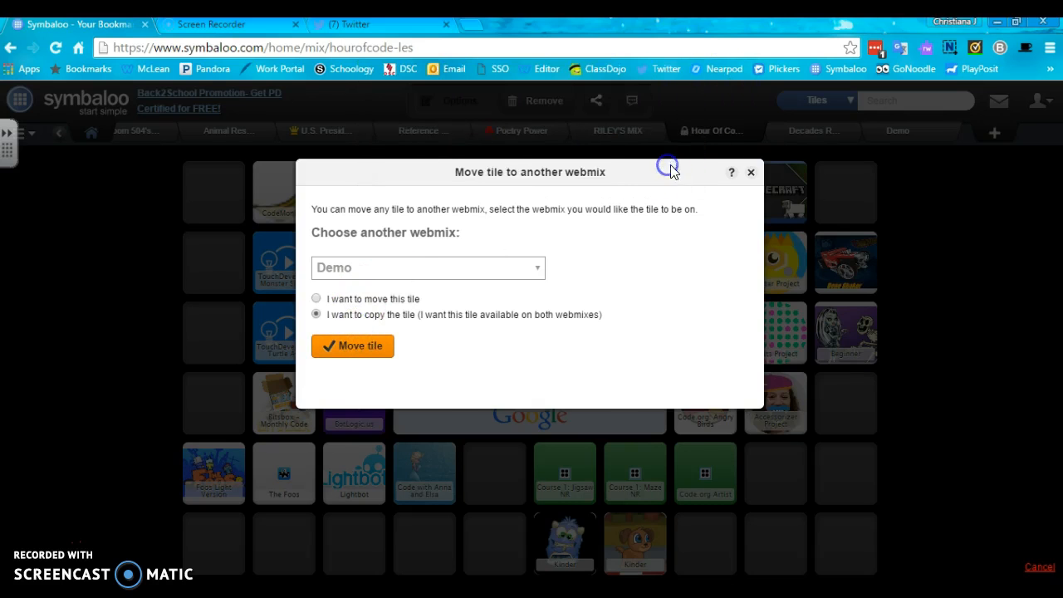
pyautogui.click(752, 172)
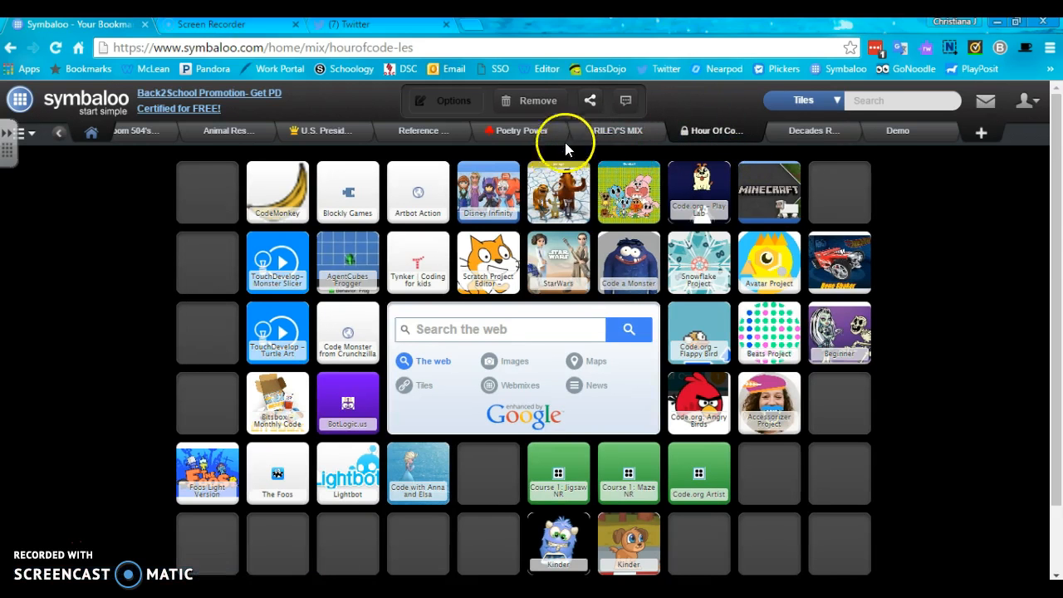
# Step: Copy the Tongue Twisters tile from the Poetry Power webmix to Demo, keeping it on both, and open the Demo webmix
pyautogui.click(538, 134)
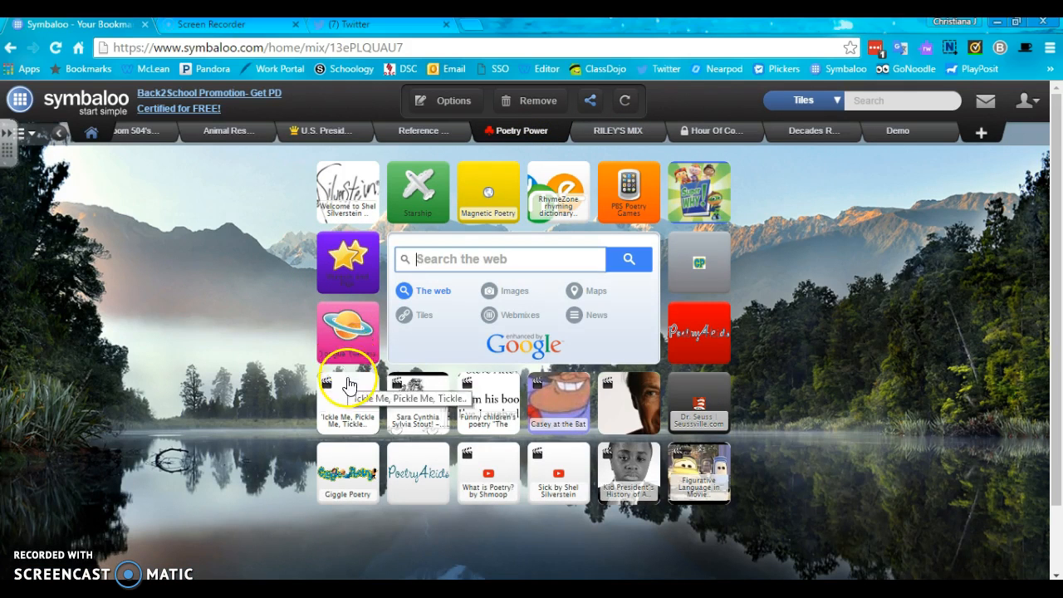
pyautogui.rightClick(346, 342)
pyautogui.click(372, 411)
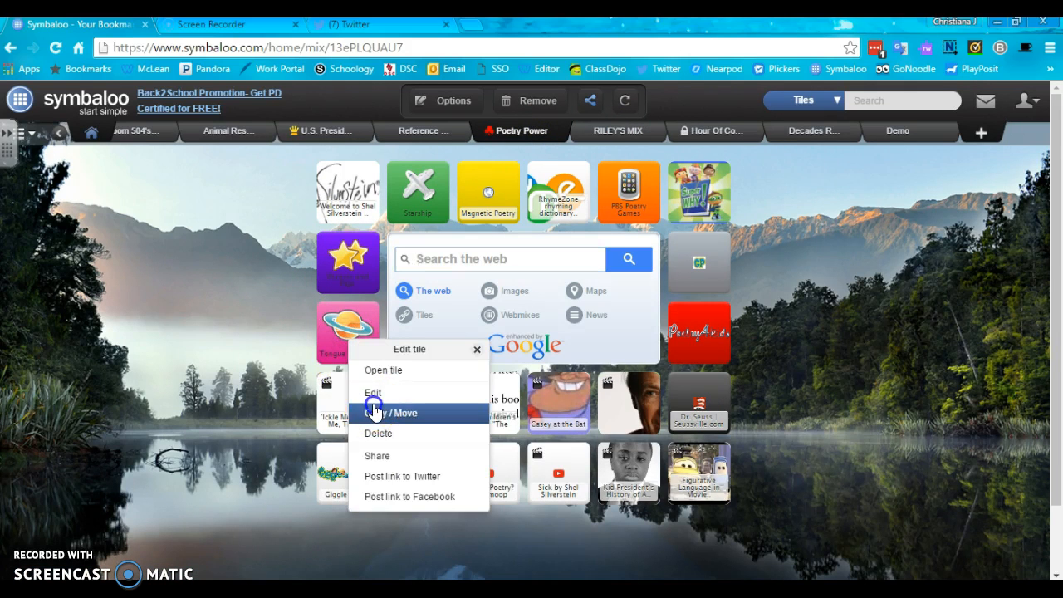
pyautogui.click(350, 347)
pyautogui.click(337, 314)
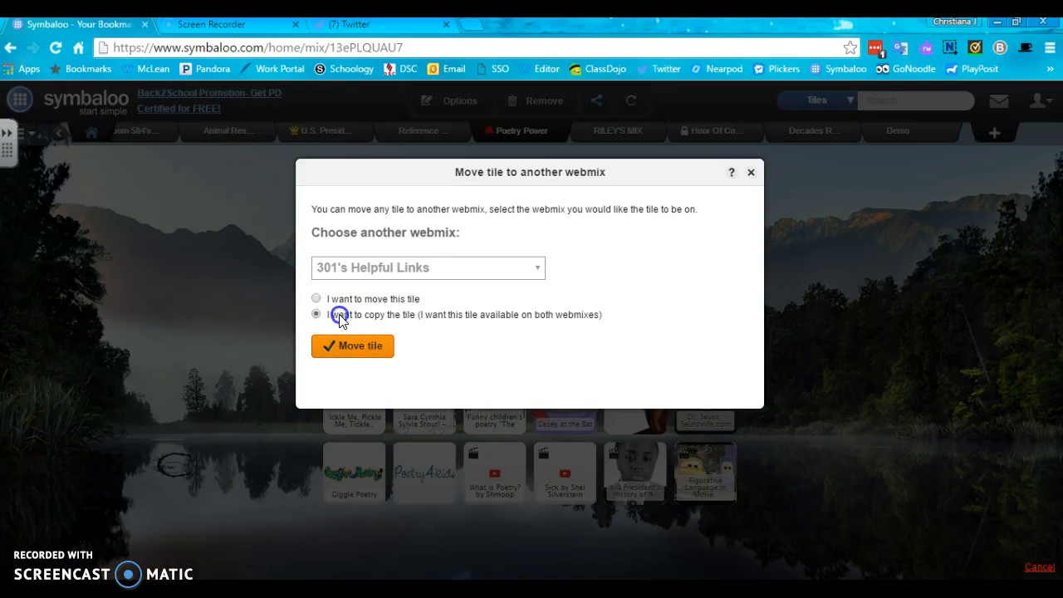
pyautogui.click(440, 267)
pyautogui.scroll(-1, 415, 515)
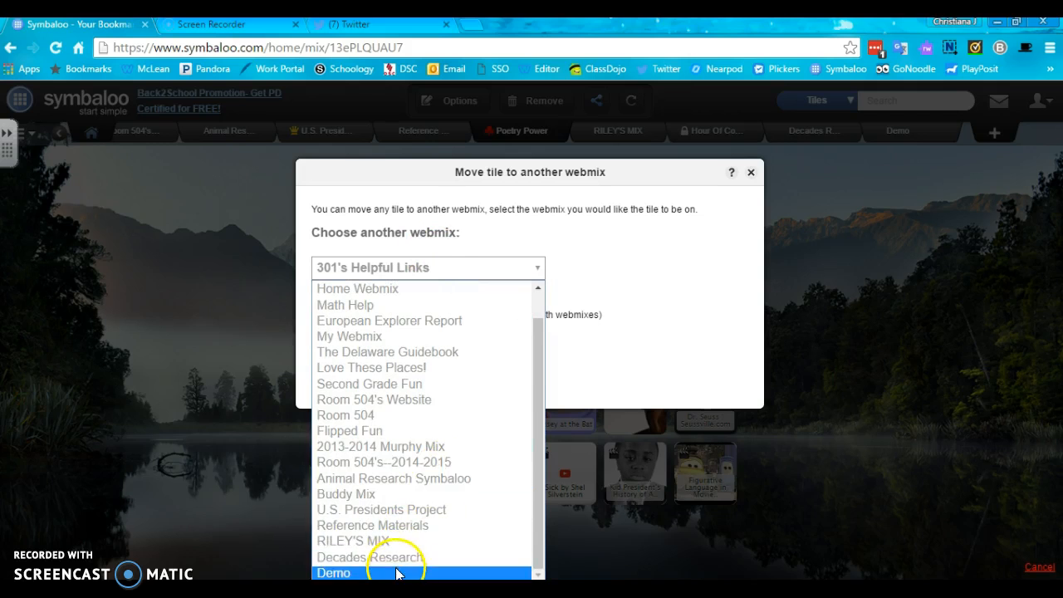
pyautogui.click(401, 570)
pyautogui.click(366, 342)
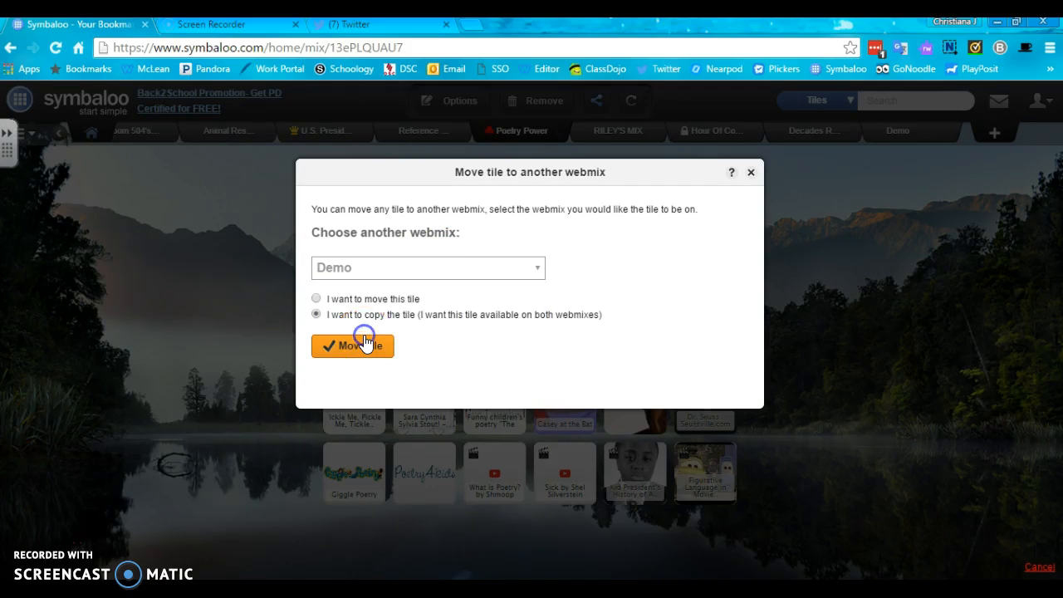
pyautogui.click(898, 130)
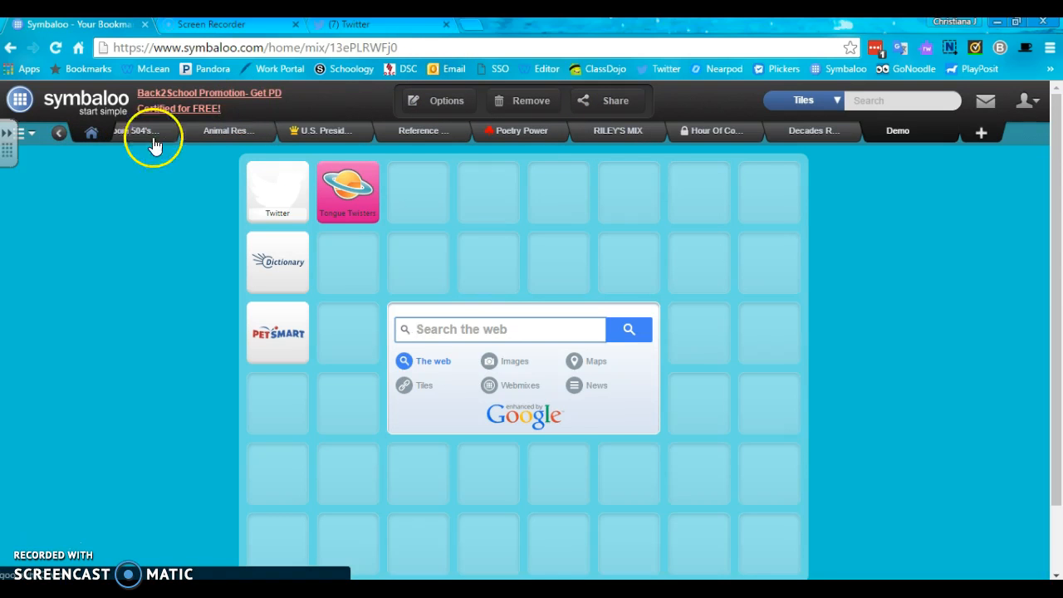
# Step: Open the 301's Helpful Links webmix and look over its tiles
pyautogui.click(95, 134)
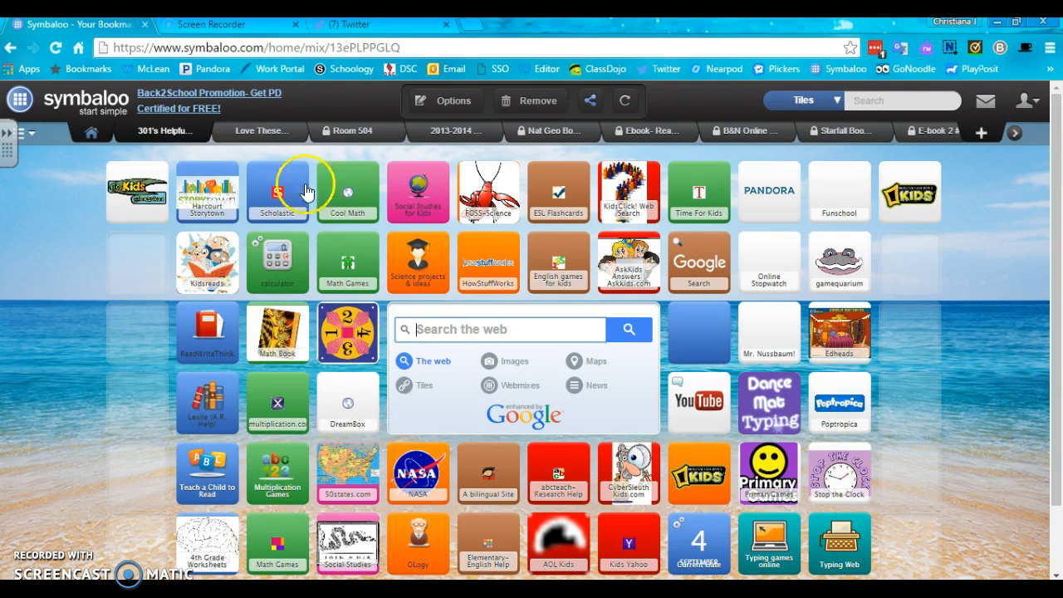
pyautogui.scroll(-2, 517, 411)
pyautogui.scroll(2, 517, 411)
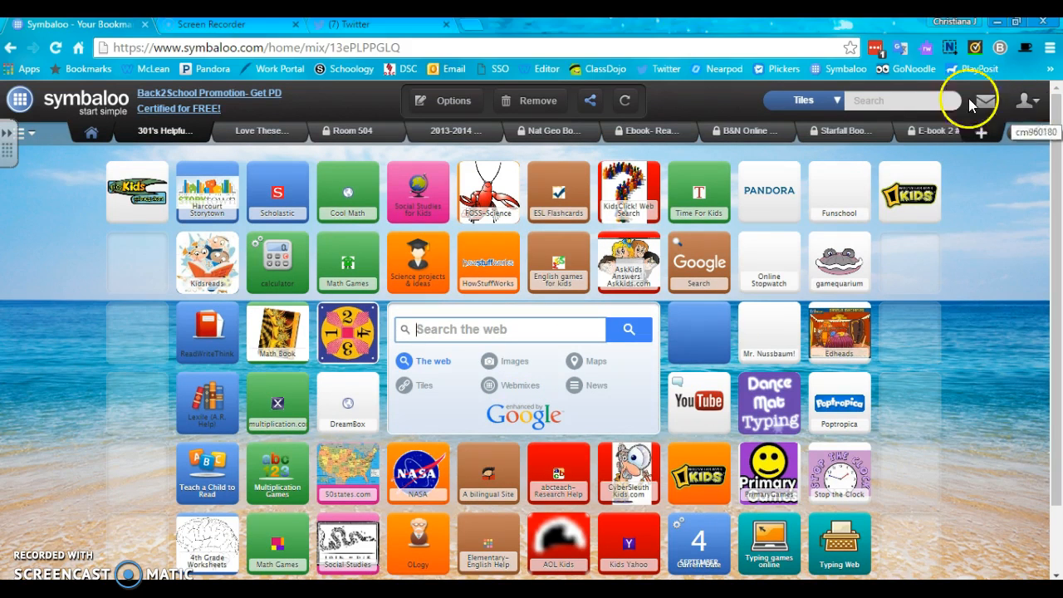
# Step: Search the public webmixes for "animals" and open the gallery page of the one named Animals
pyautogui.click(829, 108)
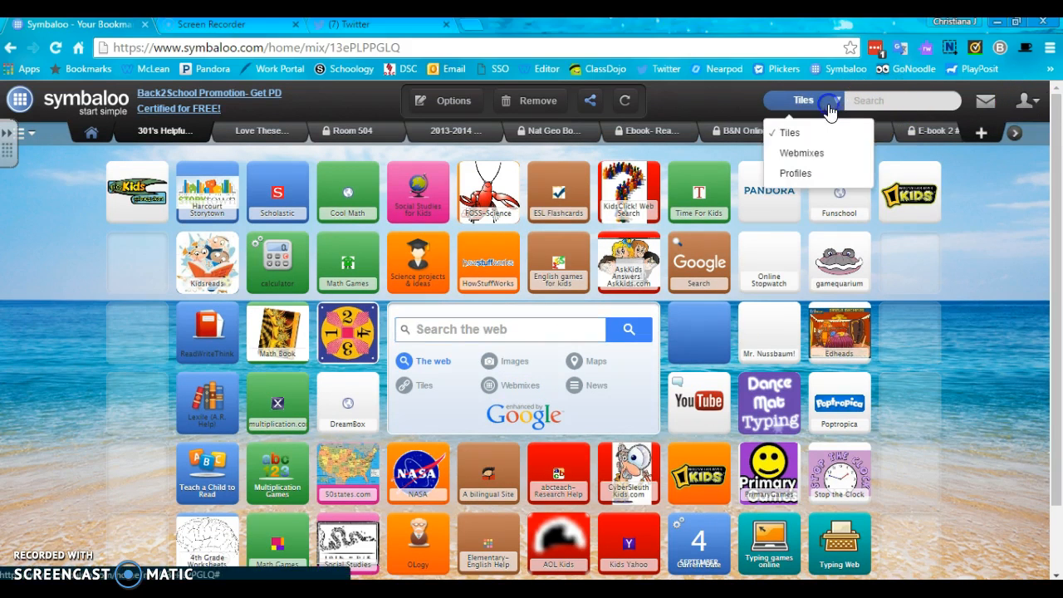
pyautogui.click(801, 153)
pyautogui.click(854, 102)
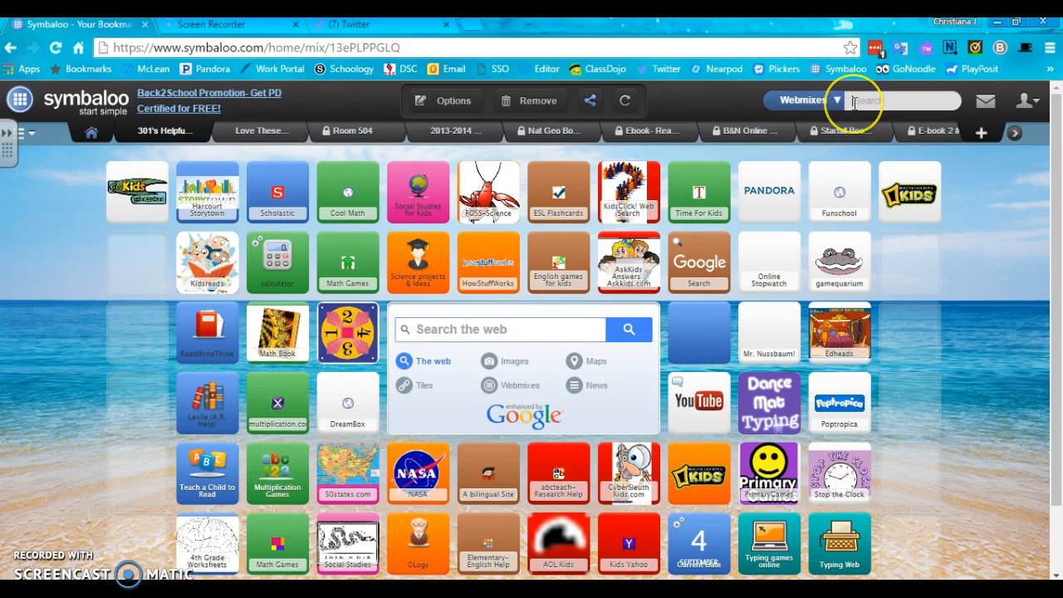
pyautogui.write('Animals')
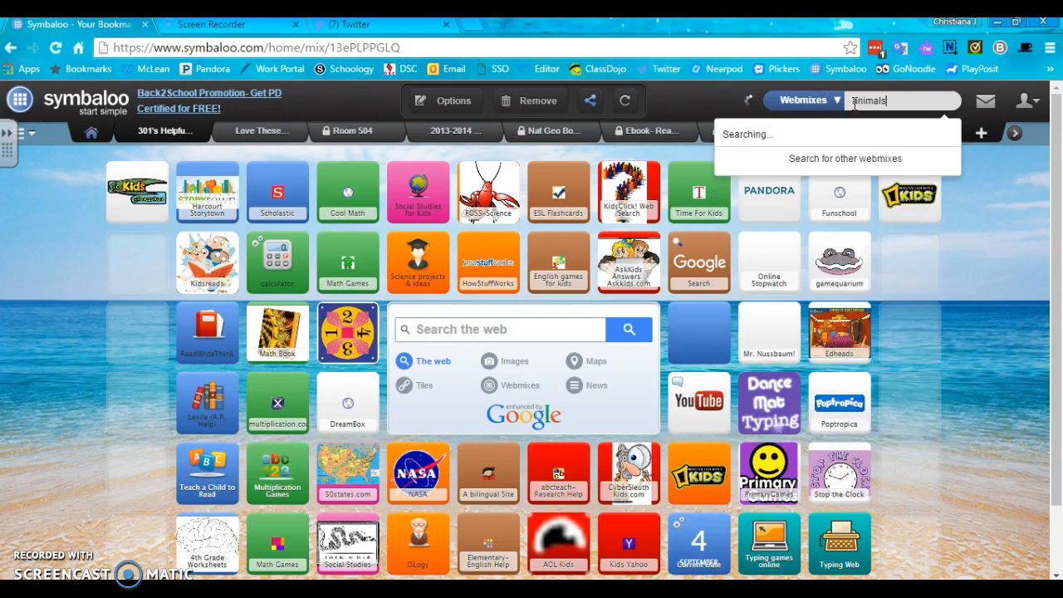
pyautogui.click(799, 165)
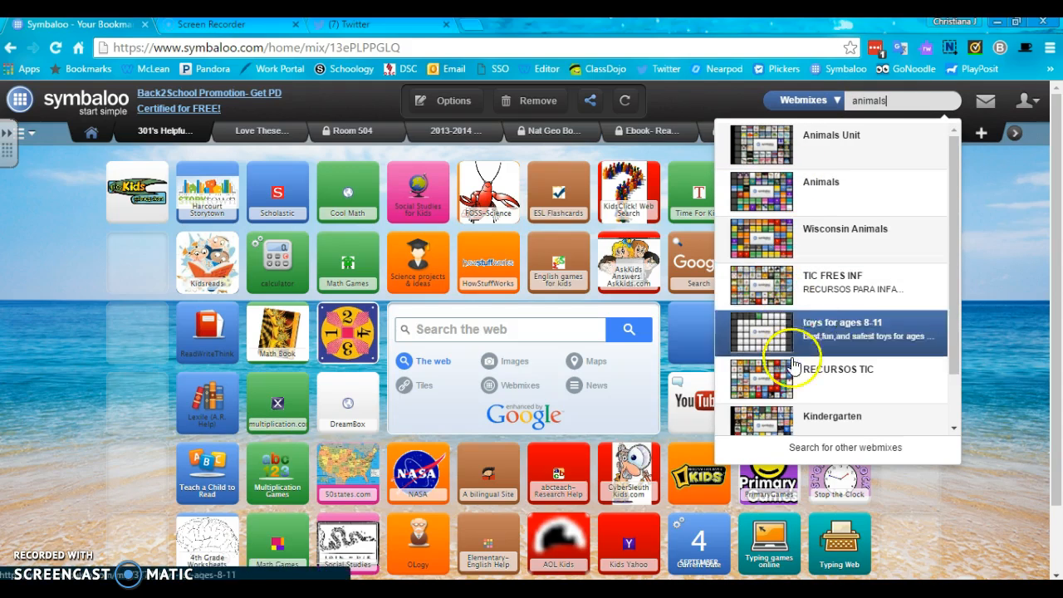
pyautogui.scroll(-3, 790, 370)
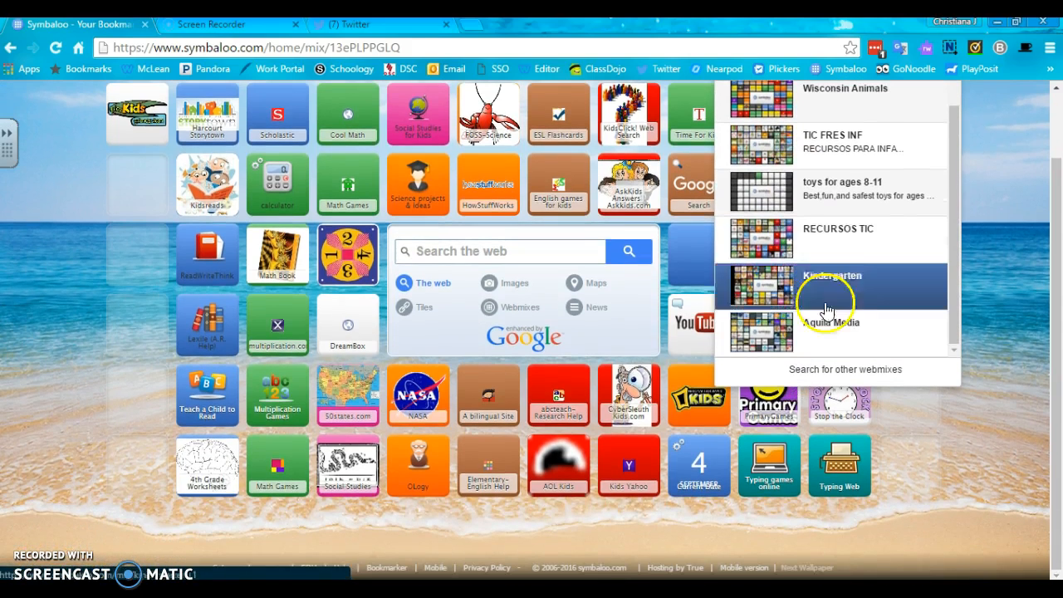
pyautogui.scroll(5, 881, 208)
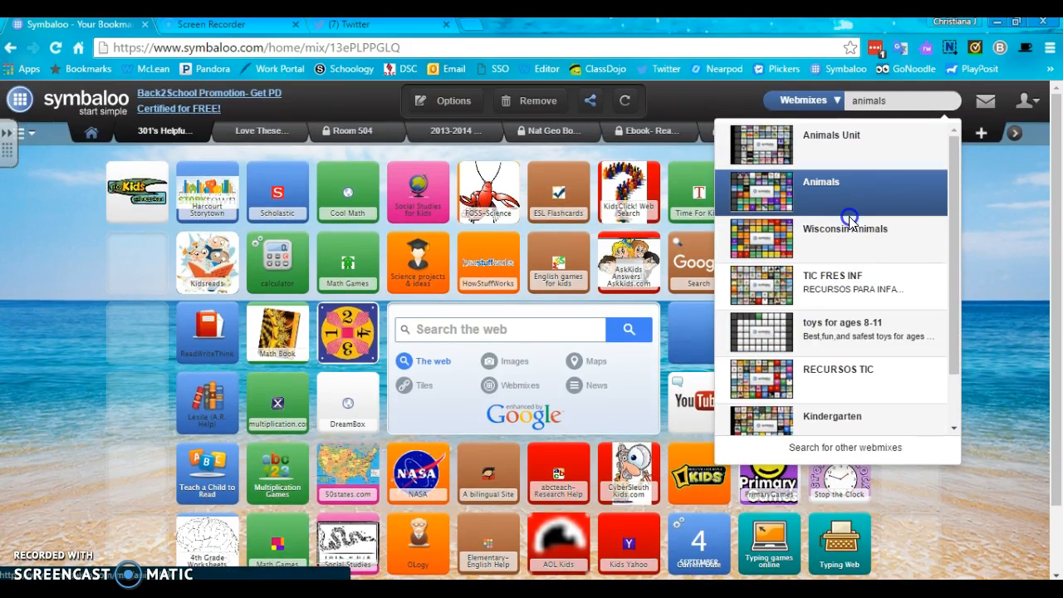
pyautogui.click(762, 206)
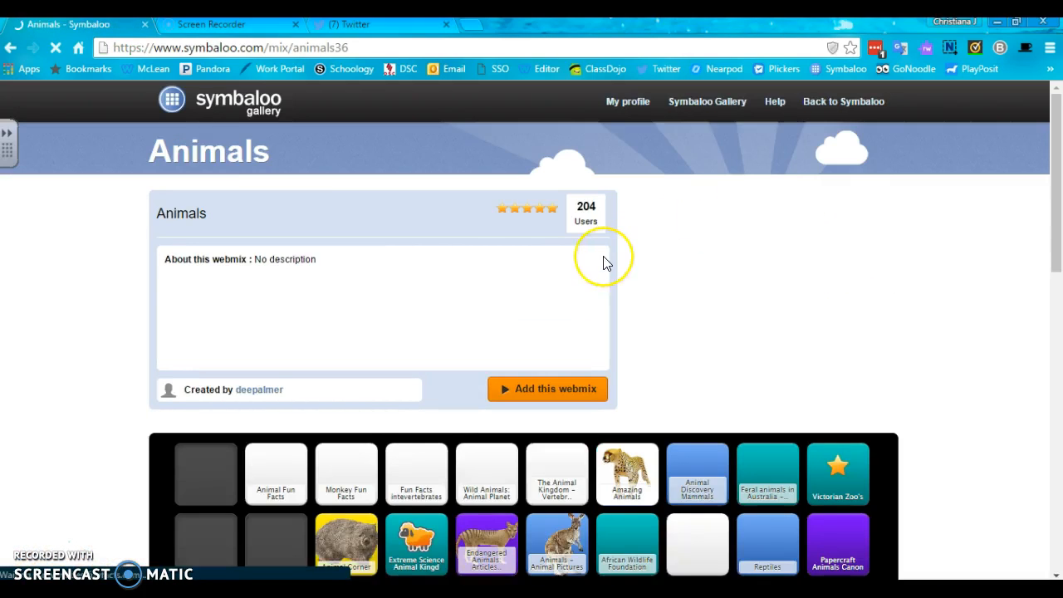
# Step: Look through the Animals webmix preview and open the website of its Amazing Animals tile
pyautogui.scroll(-4, 604, 262)
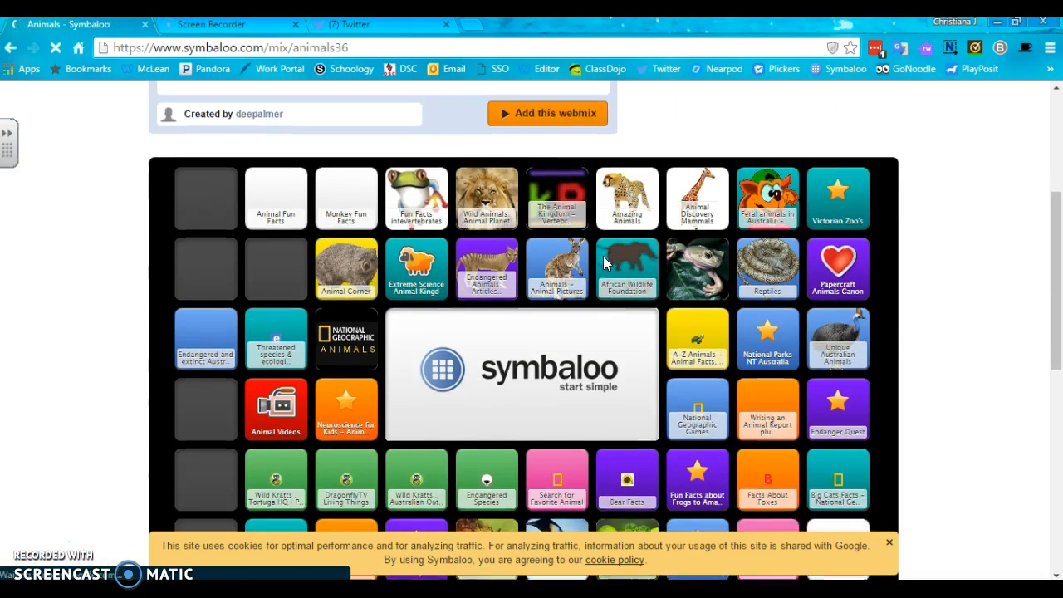
pyautogui.scroll(3, 565, 226)
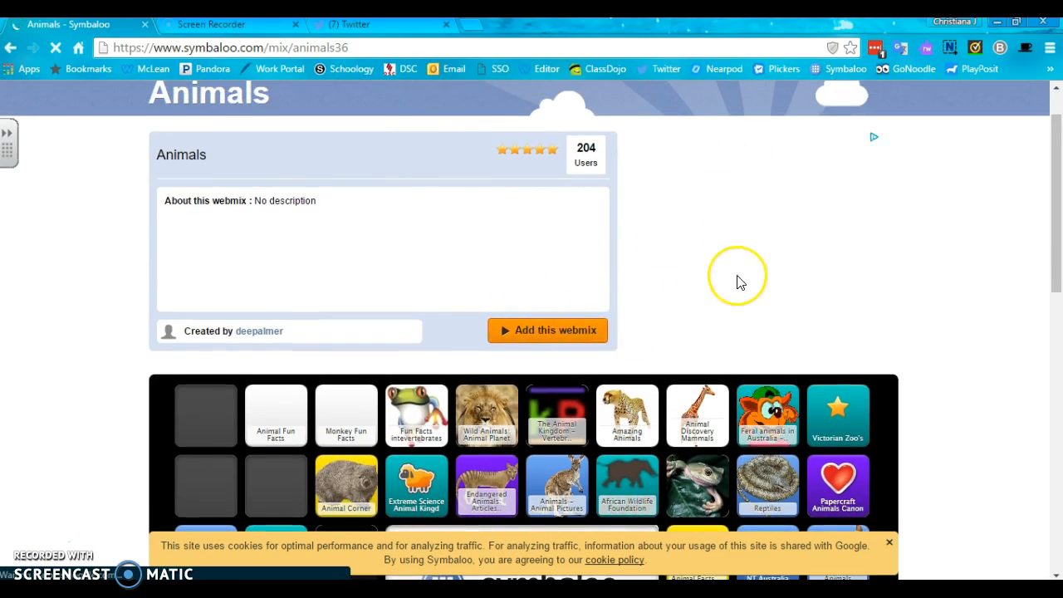
pyautogui.scroll(-5, 739, 280)
pyautogui.scroll(-1, 738, 280)
pyautogui.scroll(3, 739, 280)
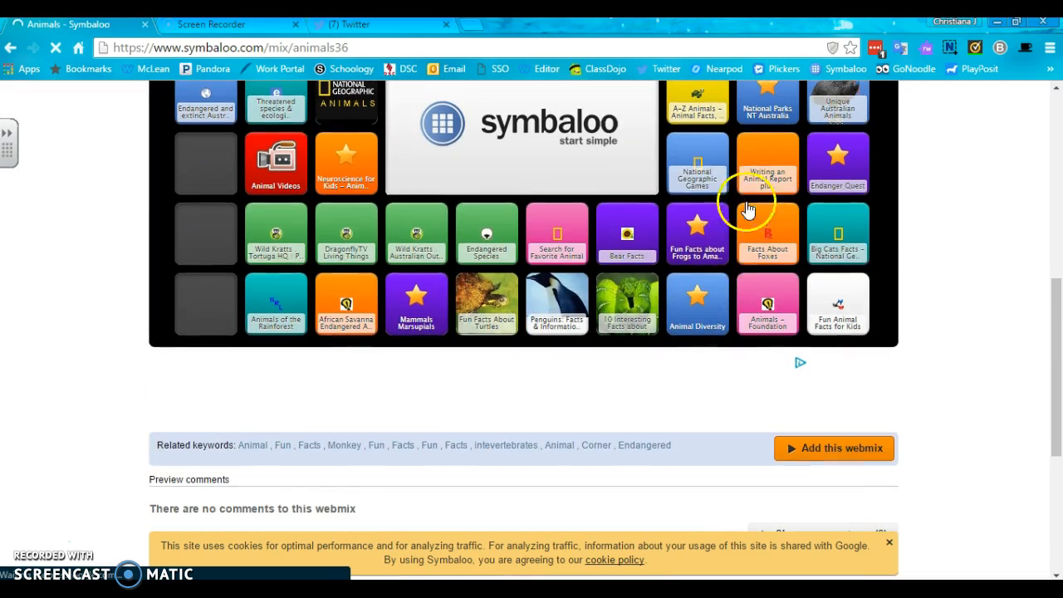
pyautogui.rightClick(702, 248)
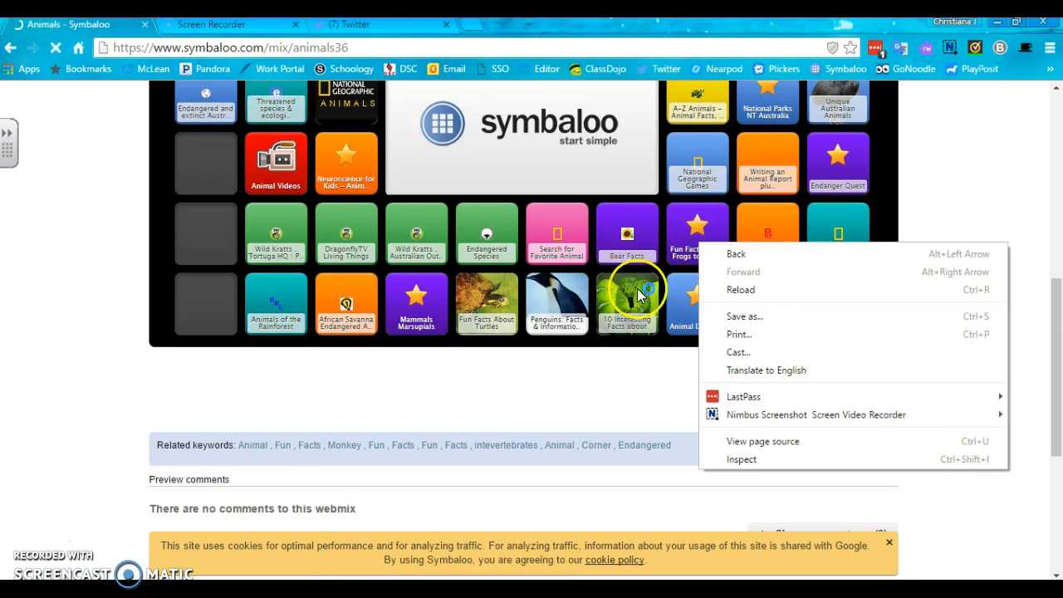
pyautogui.click(619, 358)
pyautogui.scroll(-4, 619, 359)
pyautogui.scroll(9, 619, 358)
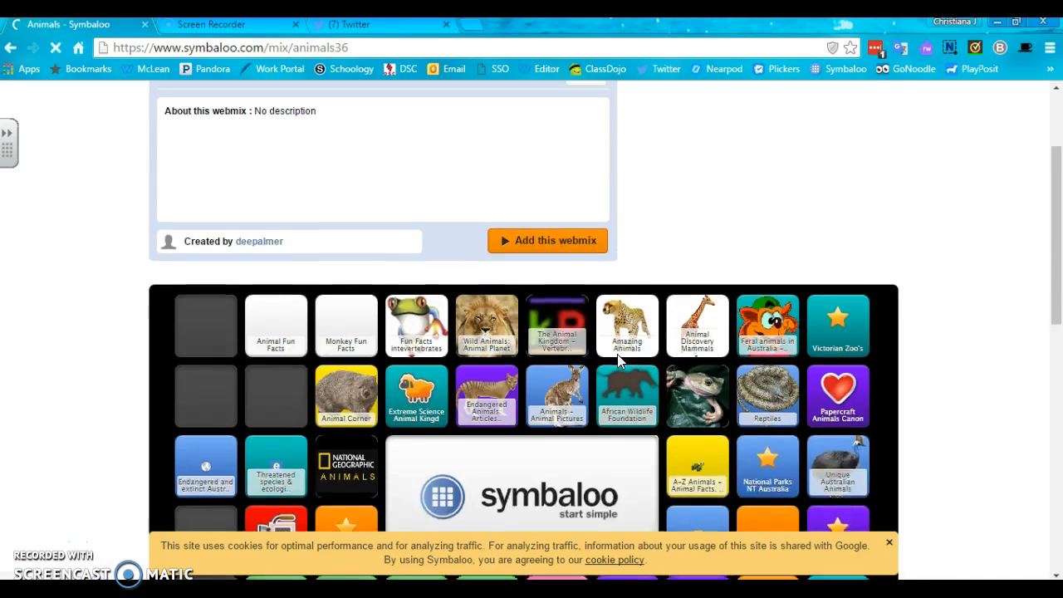
pyautogui.scroll(1, 634, 359)
pyautogui.click(629, 425)
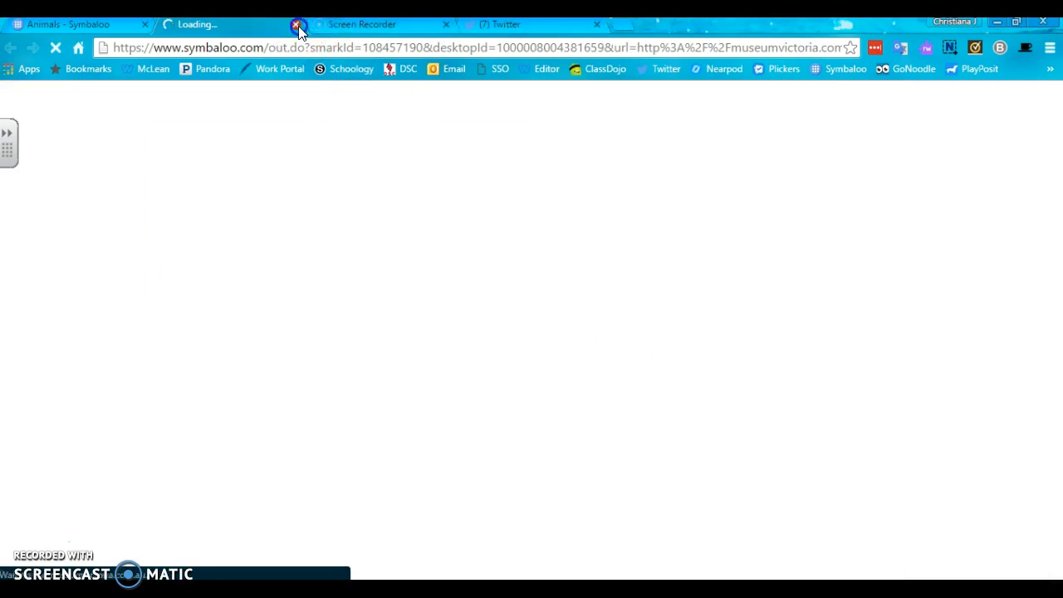
# Step: Close the website opened from the Animals webmix, look over the Animals gallery page and return to the account's own webmixes
pyautogui.click(296, 24)
pyautogui.click(121, 202)
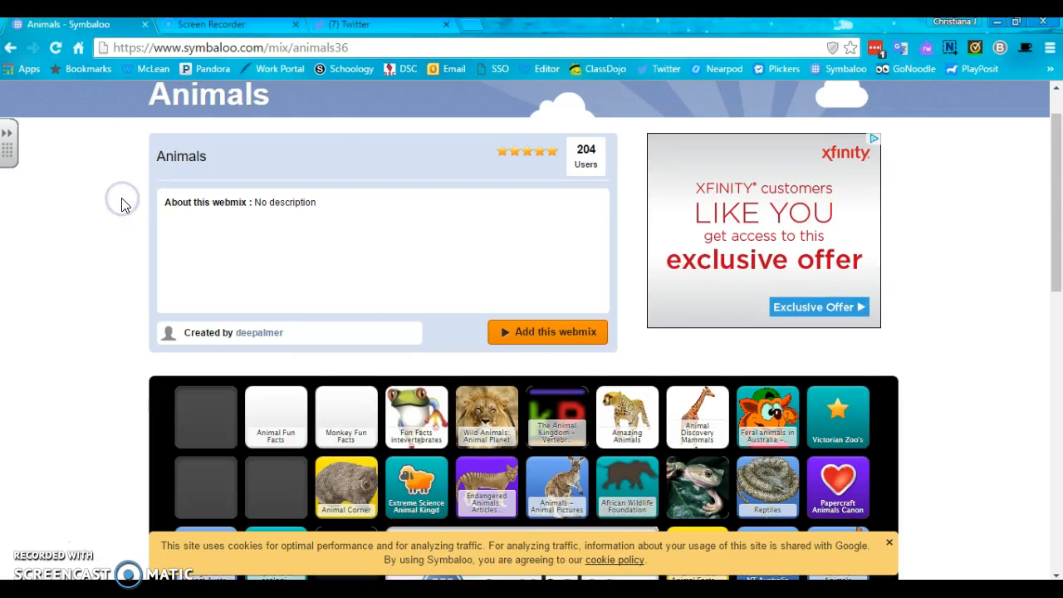
pyautogui.scroll(-5, 121, 205)
pyautogui.scroll(5, 121, 205)
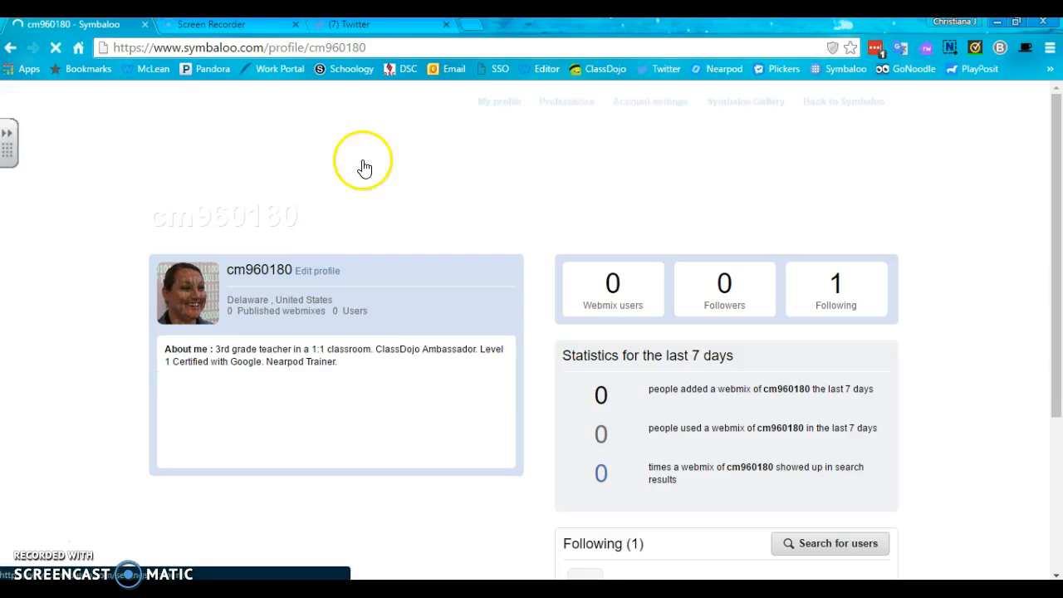
pyautogui.click(182, 94)
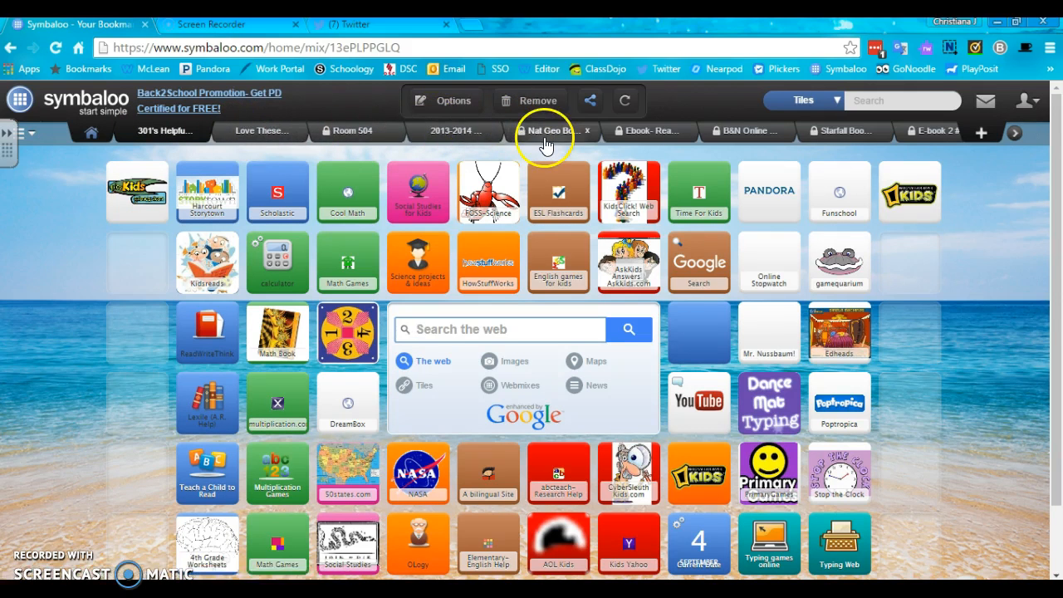
# Step: View the 2013-2014 webmix and open the Demo webmix
pyautogui.click(477, 133)
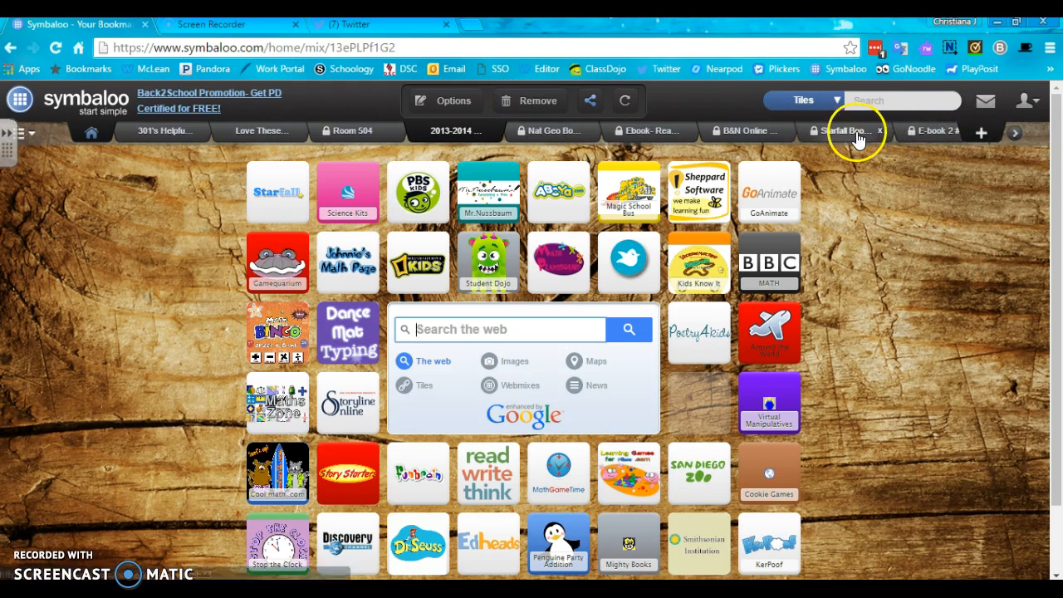
pyautogui.click(1014, 133)
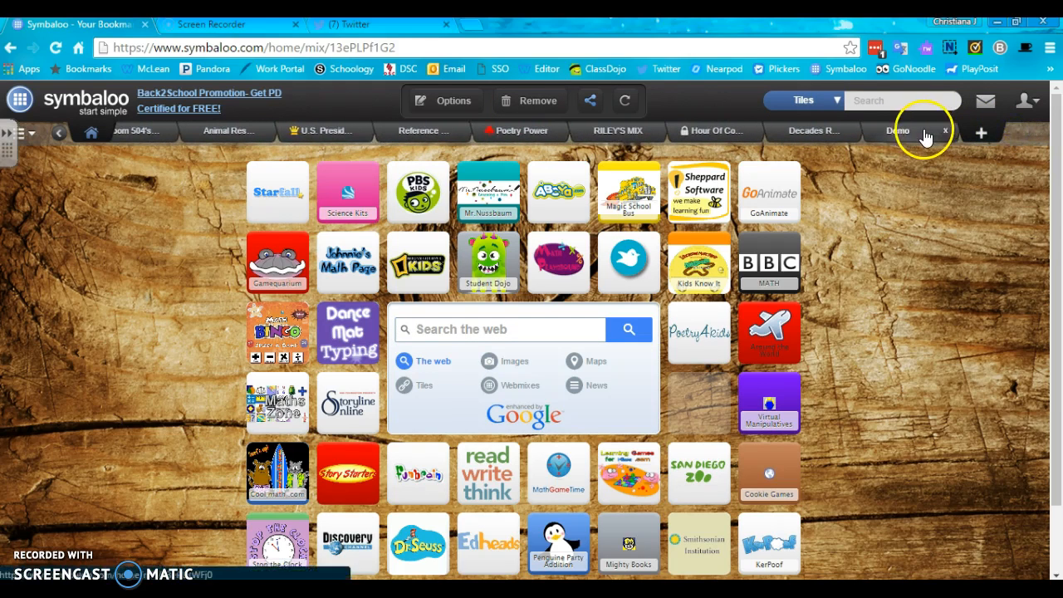
pyautogui.click(926, 137)
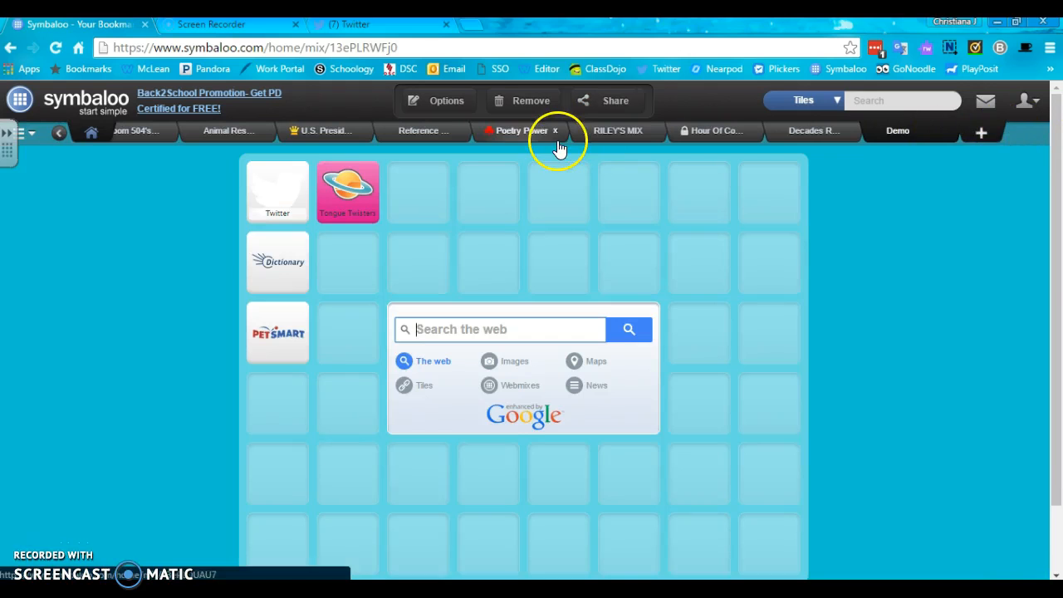
pyautogui.moveTo(300, 345); pyautogui.dragTo(515, 407)
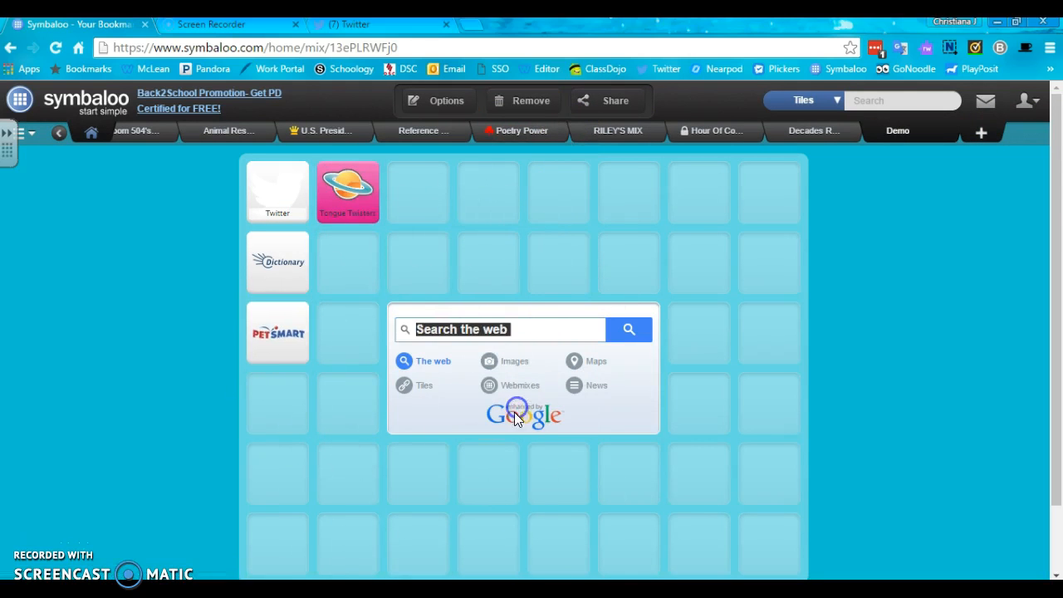
# Step: Start sharing the Demo webmix and enter the description "Demo for new users of Symbaloo"
pyautogui.click(609, 105)
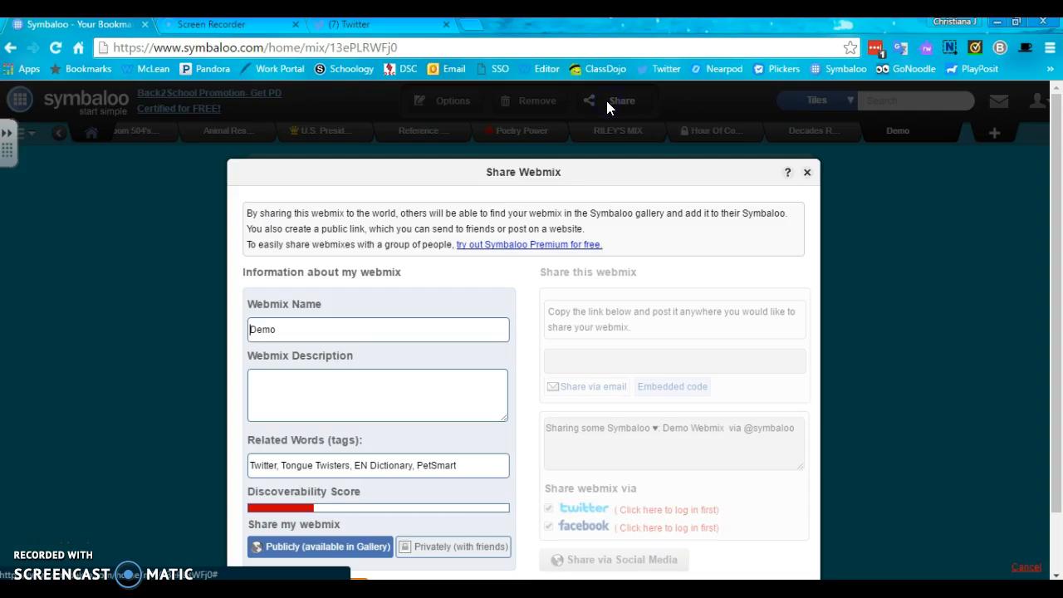
pyautogui.click(307, 401)
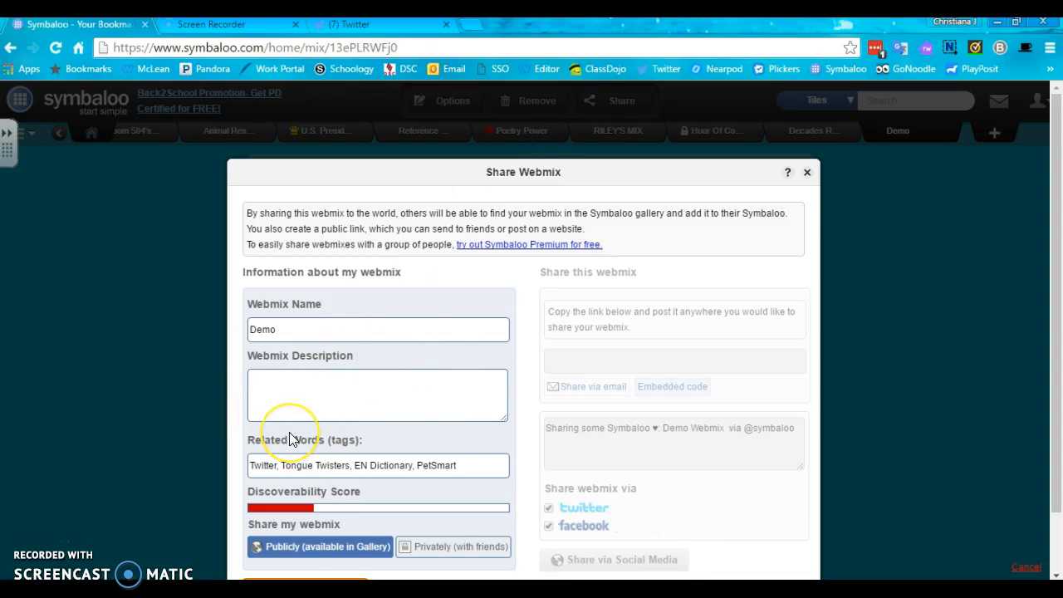
pyautogui.write('Demon')
pyautogui.press('BackSpace')
pyautogui.write('for ')
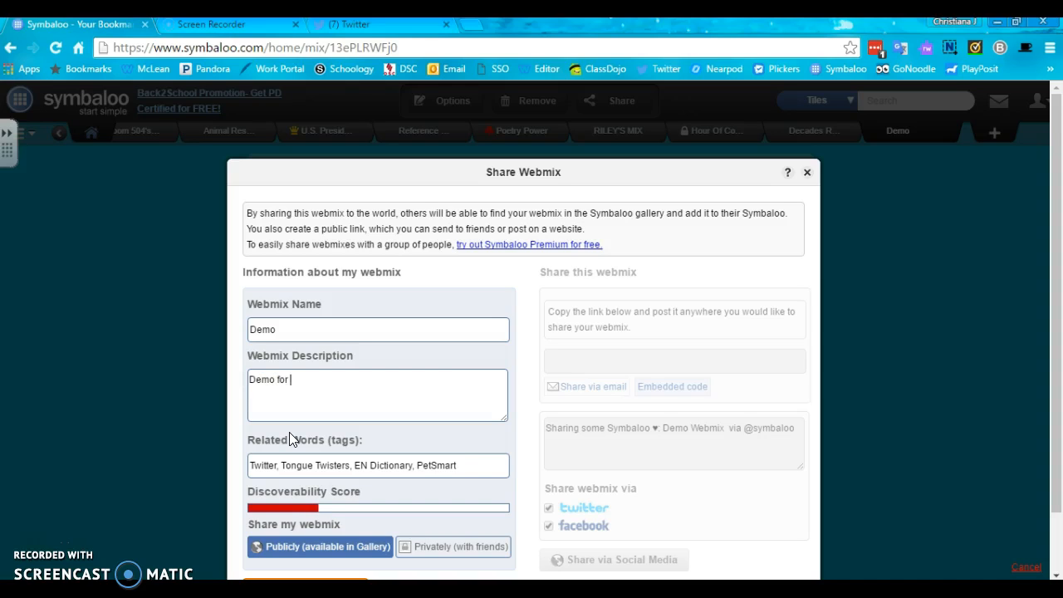
pyautogui.write('new users of Symbaloo')
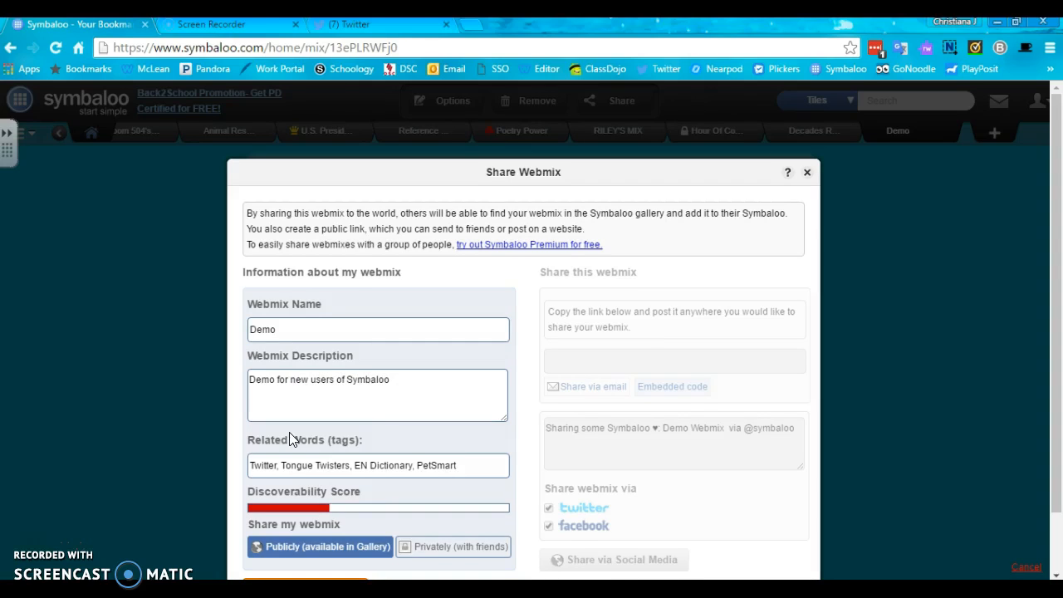
# Step: Share the Demo webmix publicly in the gallery, keeping the suggested tags
pyautogui.scroll(-1, 289, 441)
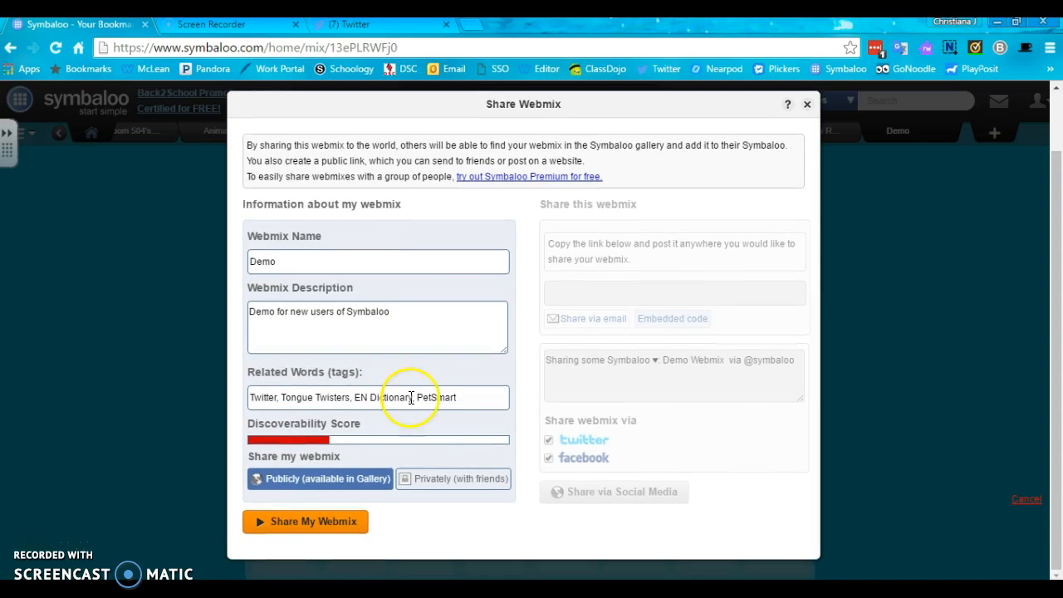
pyautogui.click(464, 405)
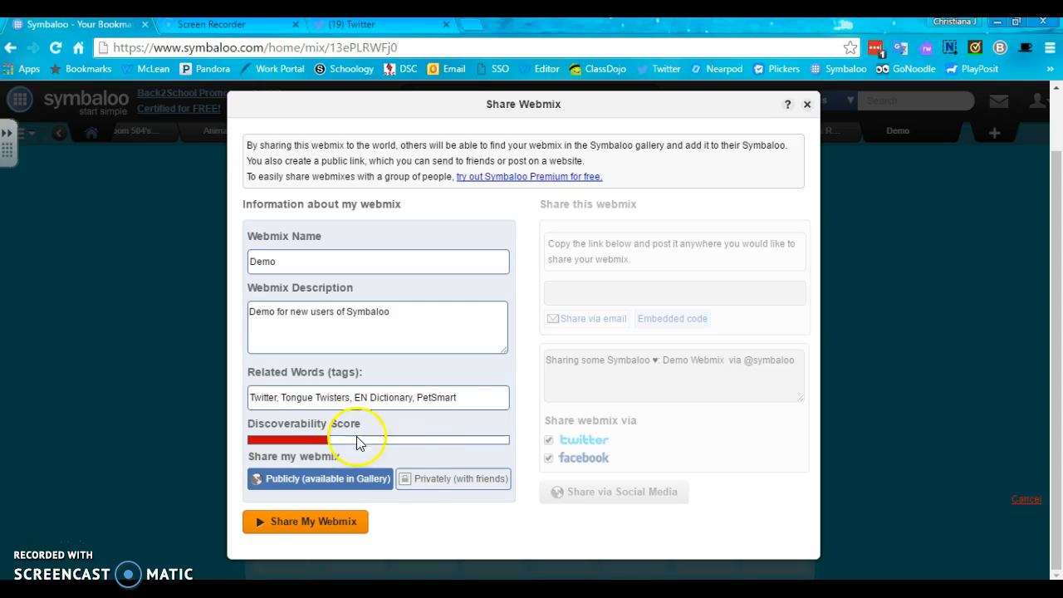
pyautogui.click(338, 533)
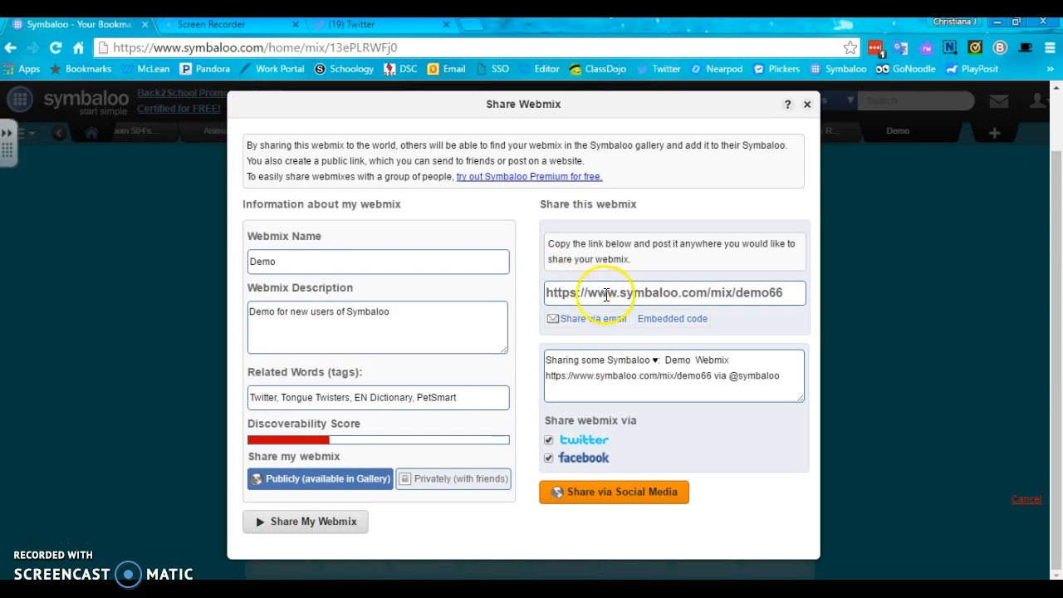
pyautogui.click(595, 337)
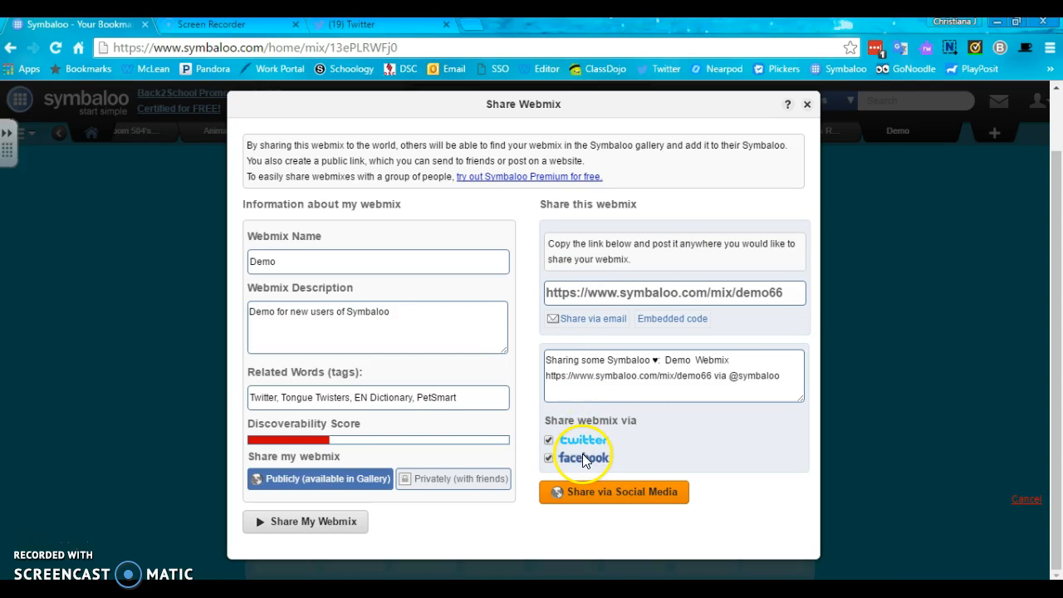
# Step: Open the embed code of the Demo webmix and give it the yellow background color FFDE24
pyautogui.click(672, 321)
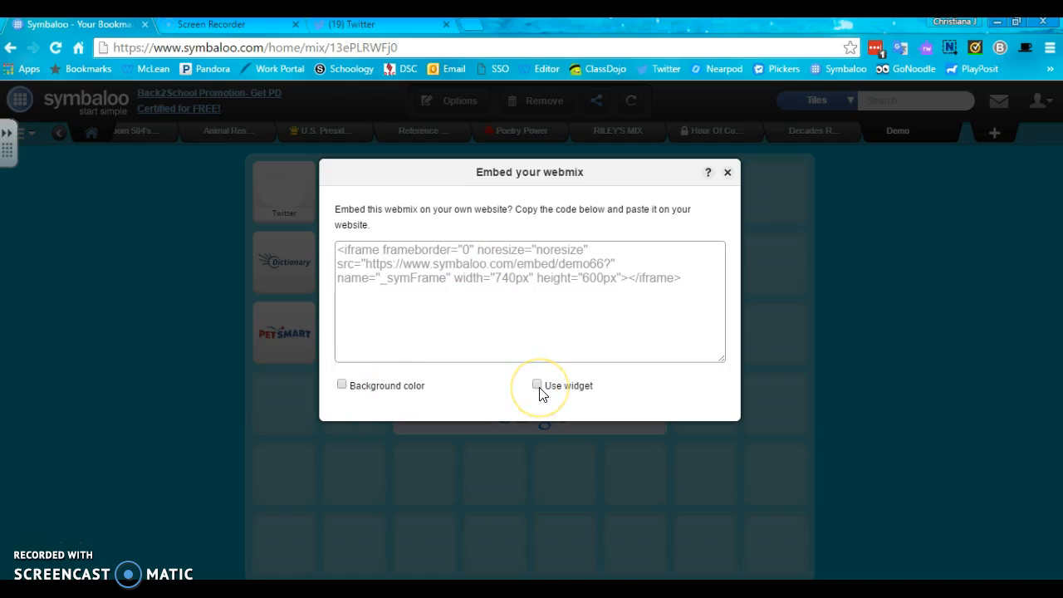
pyautogui.click(380, 387)
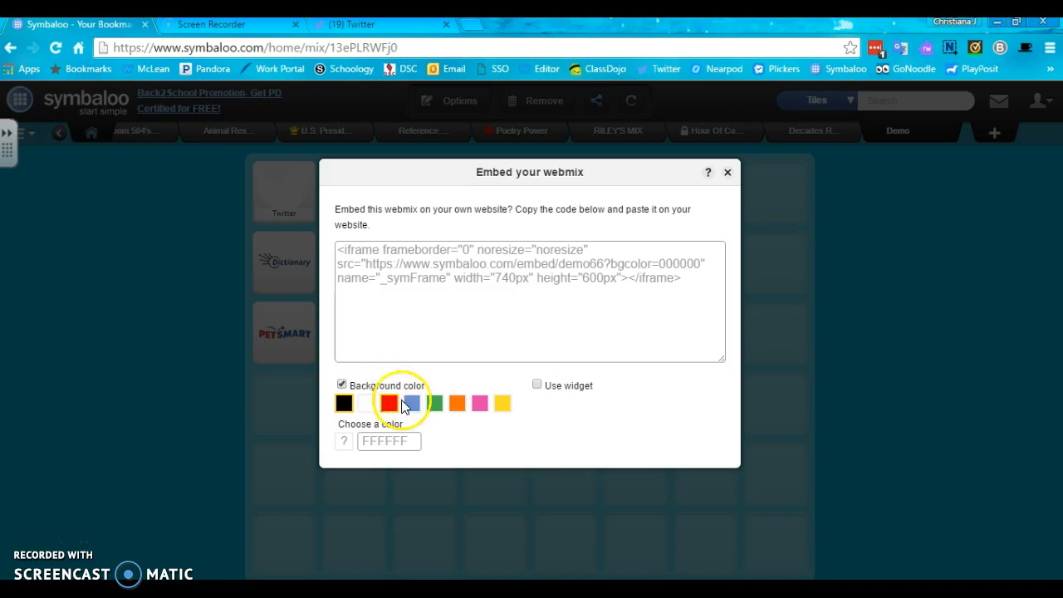
pyautogui.click(503, 405)
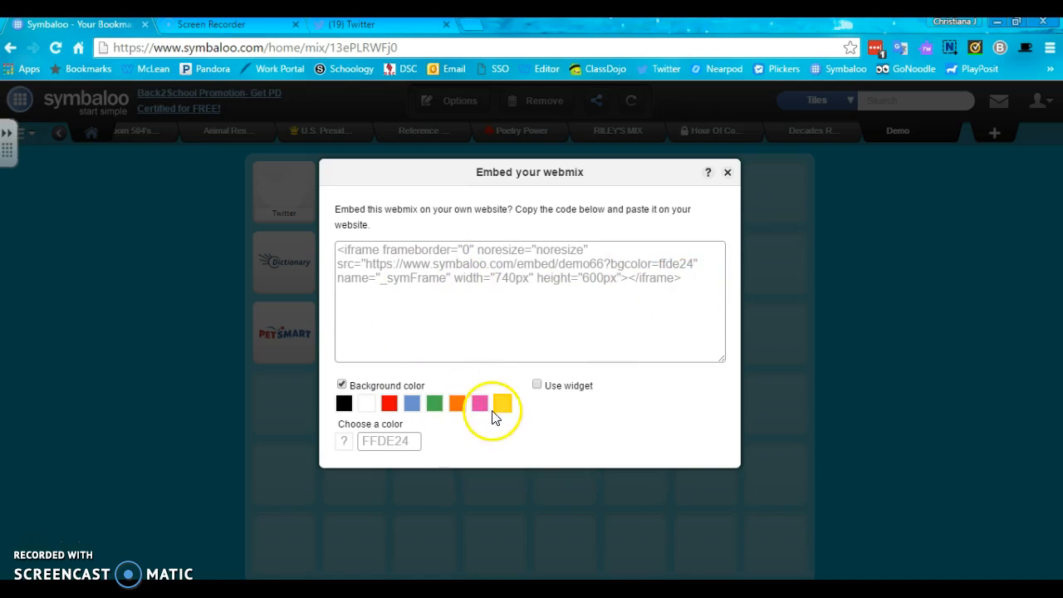
pyautogui.click(344, 386)
pyautogui.click(344, 386)
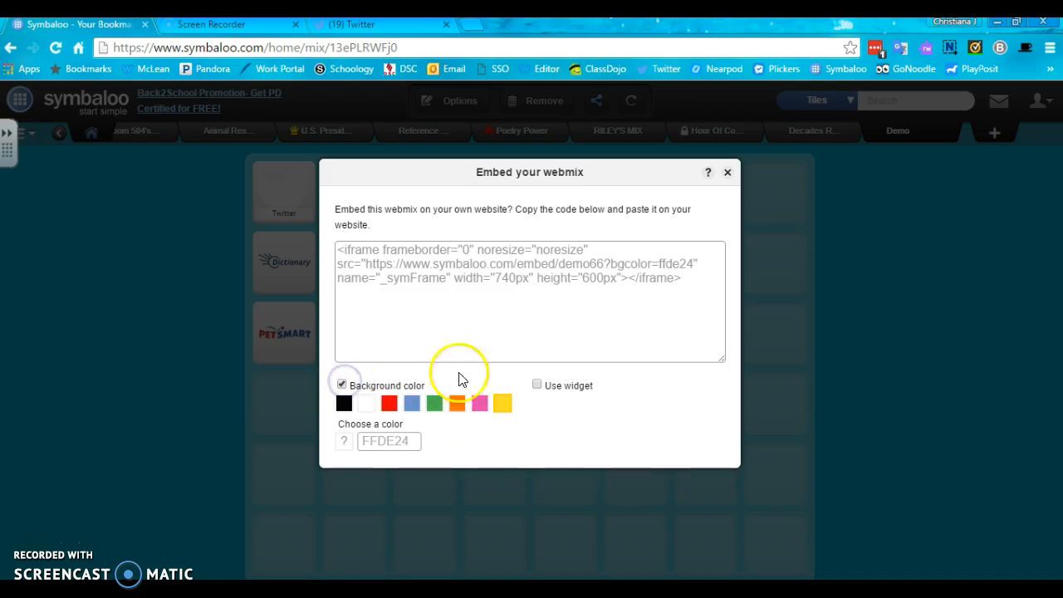
pyautogui.click(501, 404)
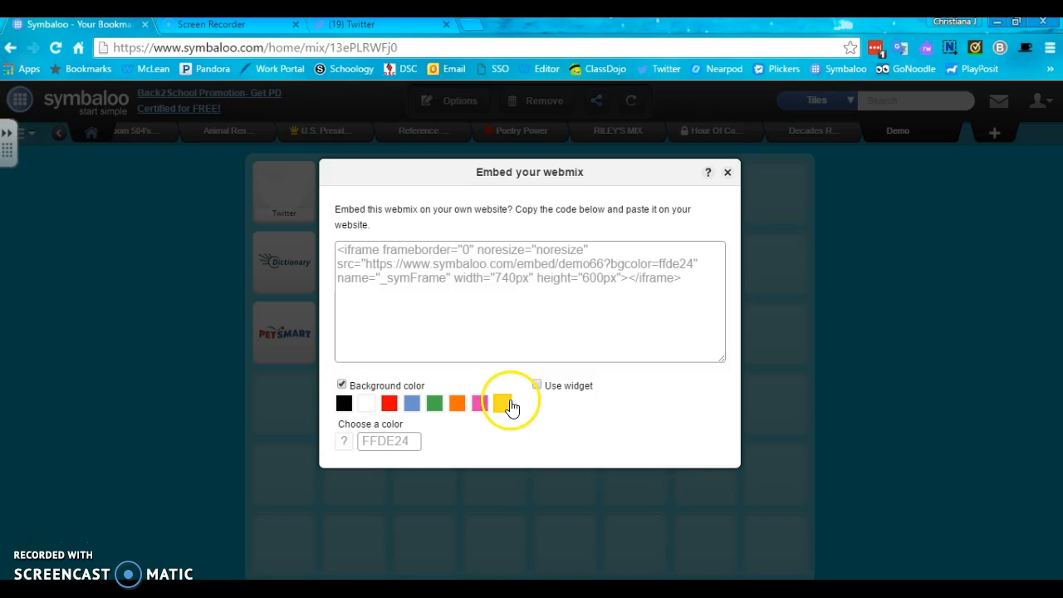
# Step: Copy the complete iframe embed code of the Demo webmix
pyautogui.click(686, 282)
pyautogui.rightClick(687, 283)
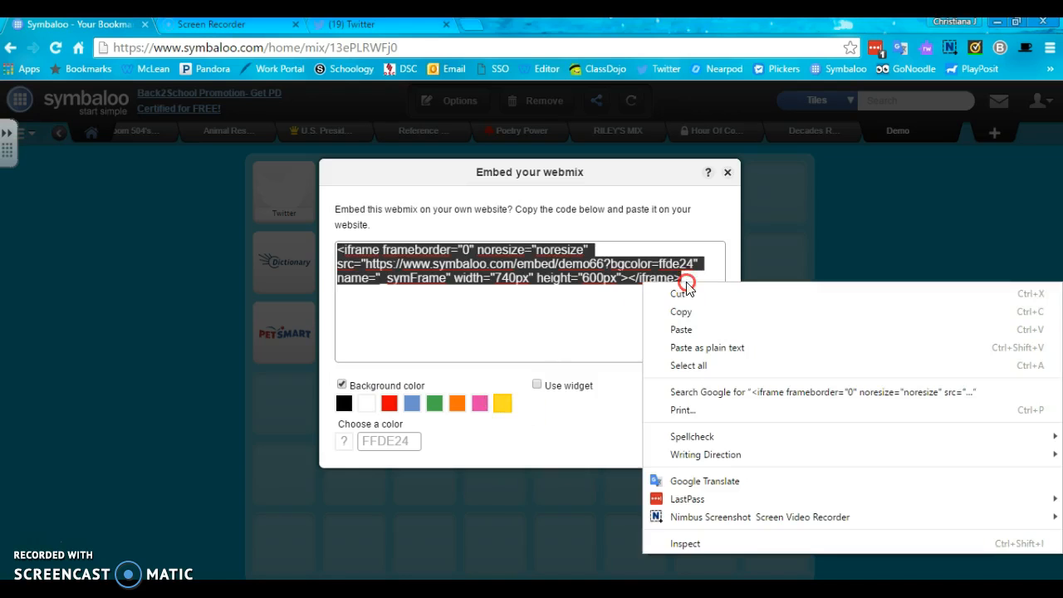
pyautogui.click(682, 311)
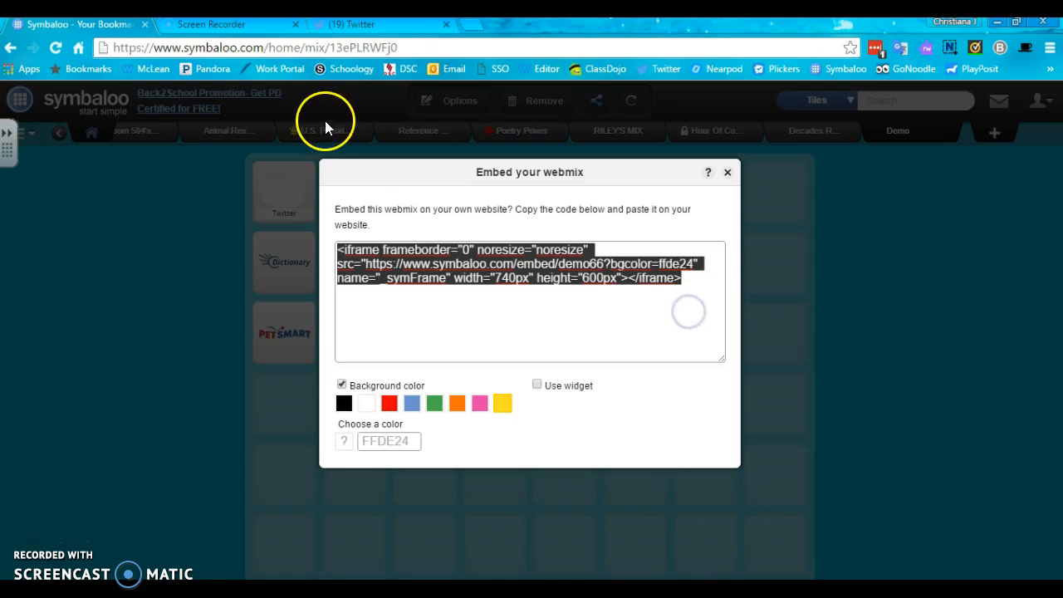
# Step: Open the Schoology home page in the Twitter browser tab, switch back to Symbaloo and close the embed dialog
pyautogui.click(376, 33)
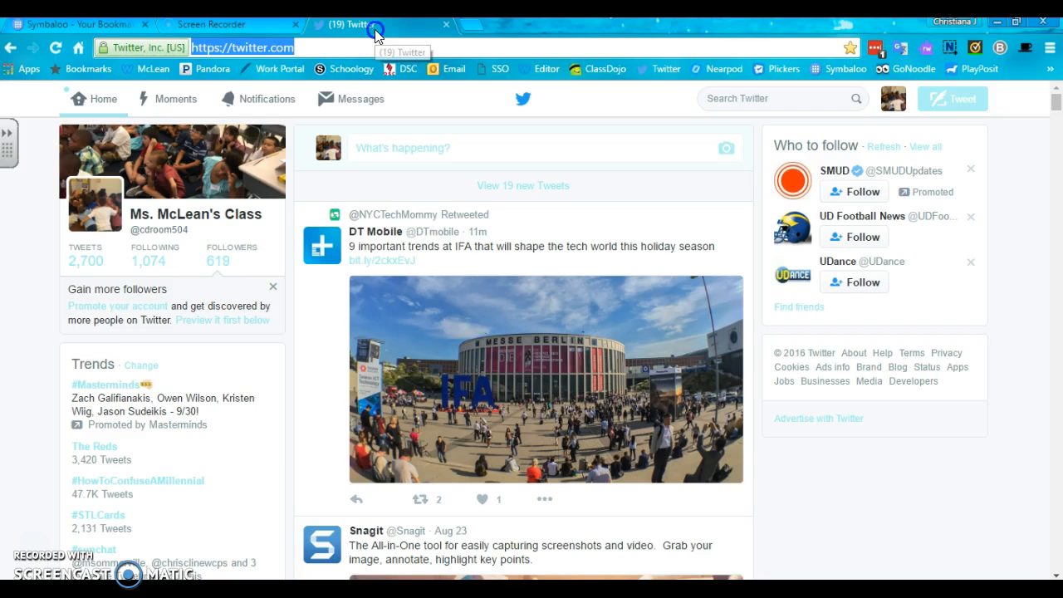
pyautogui.click(351, 71)
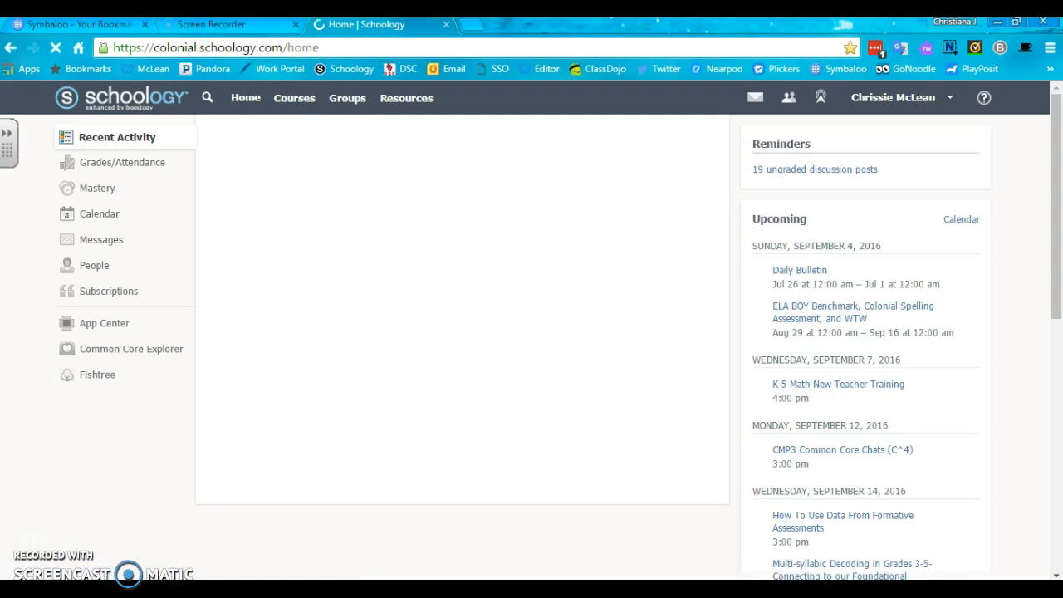
pyautogui.click(39, 25)
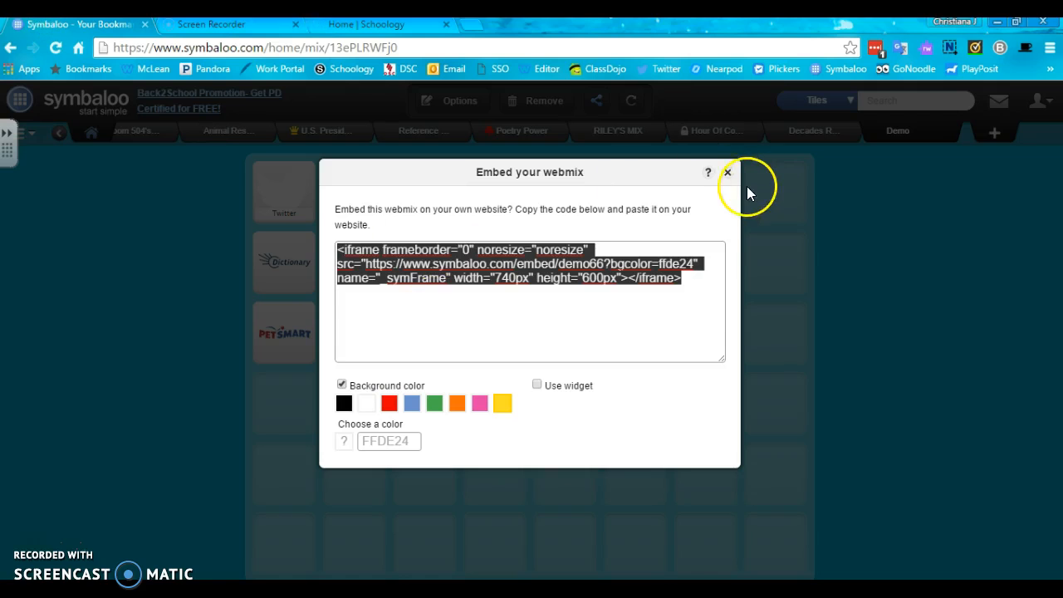
pyautogui.click(729, 174)
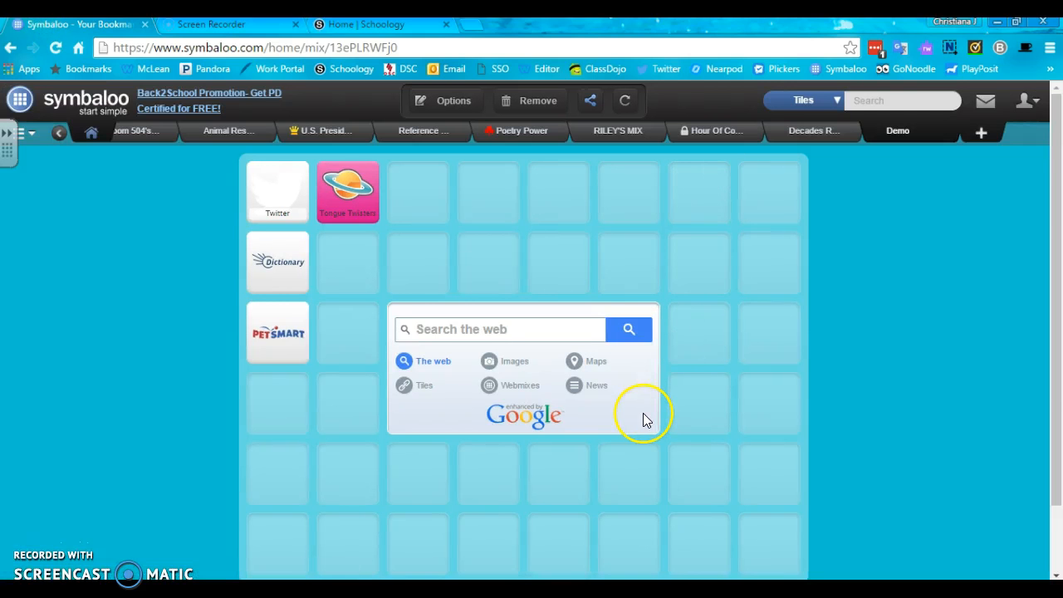
# Step: Switch the search to Profiles and search for "4th gra"
pyautogui.click(817, 107)
pyautogui.click(818, 108)
pyautogui.click(818, 108)
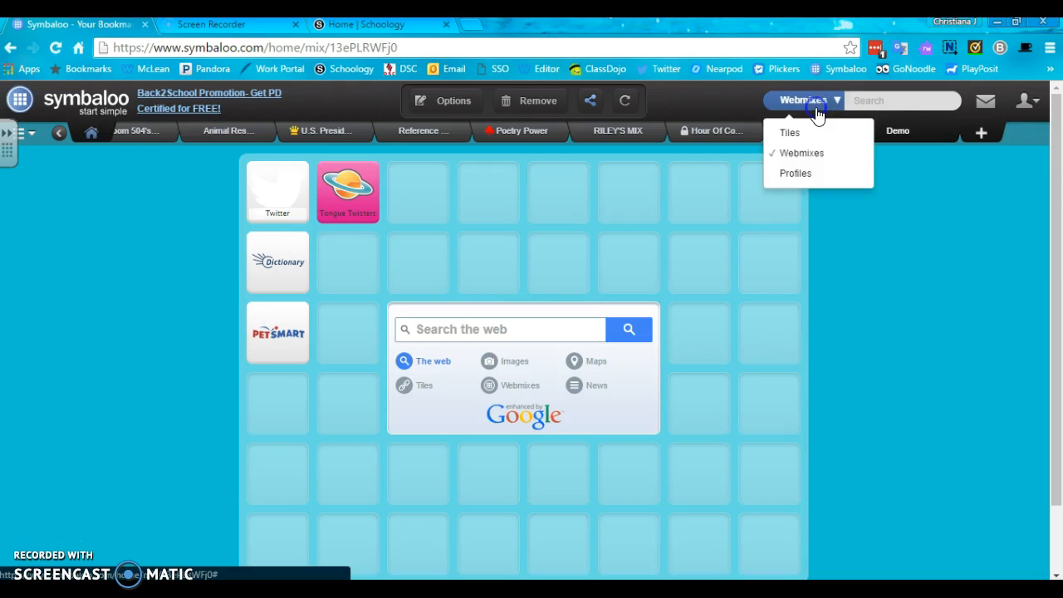
pyautogui.click(808, 174)
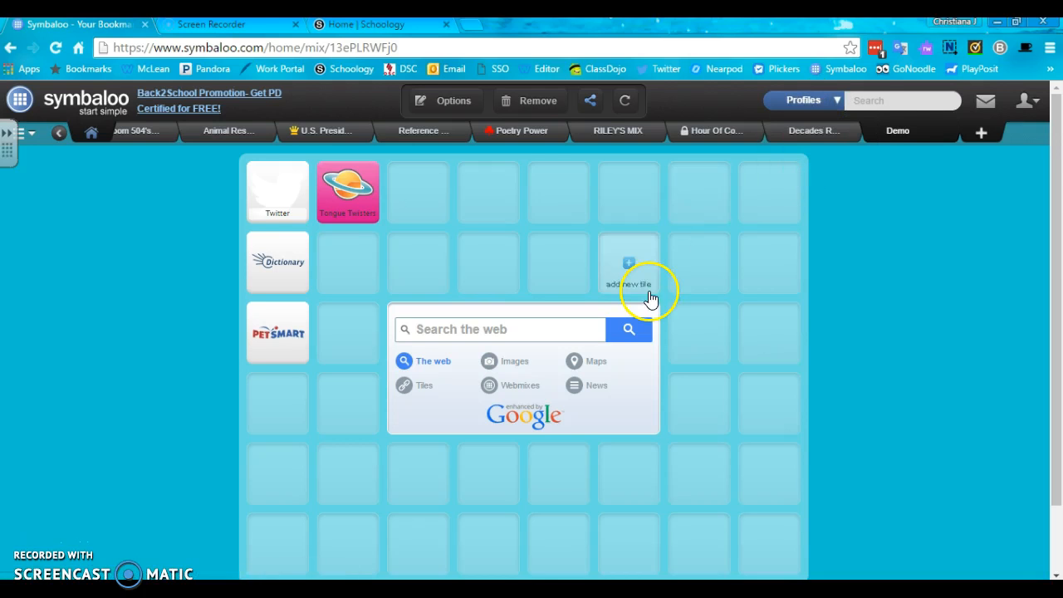
pyautogui.write('4th gra')
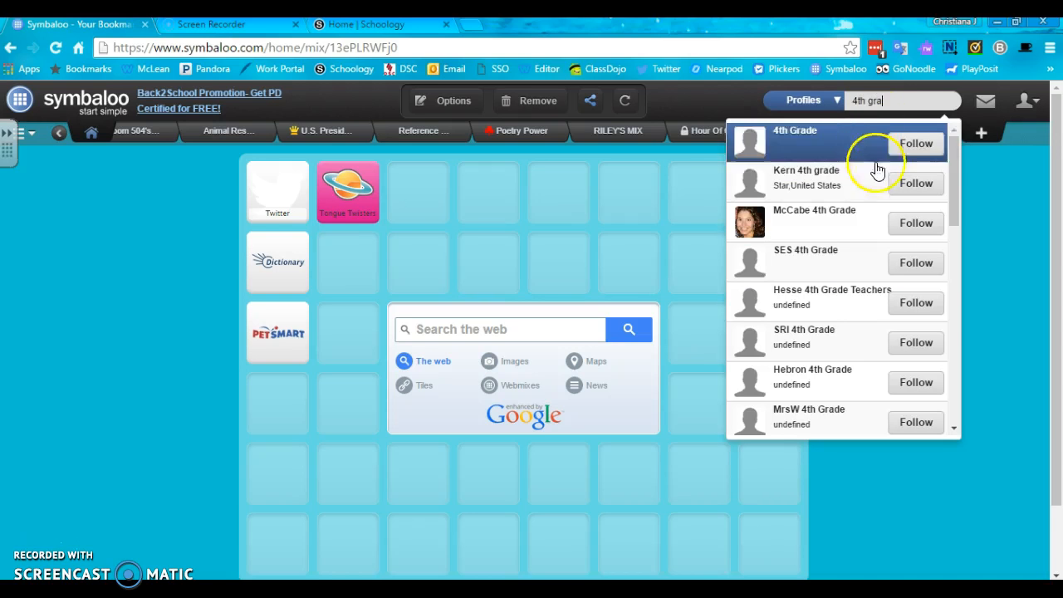
# Step: Follow the 4th-grade profile that has a photo through its profile summary, and close the summary
pyautogui.click(912, 236)
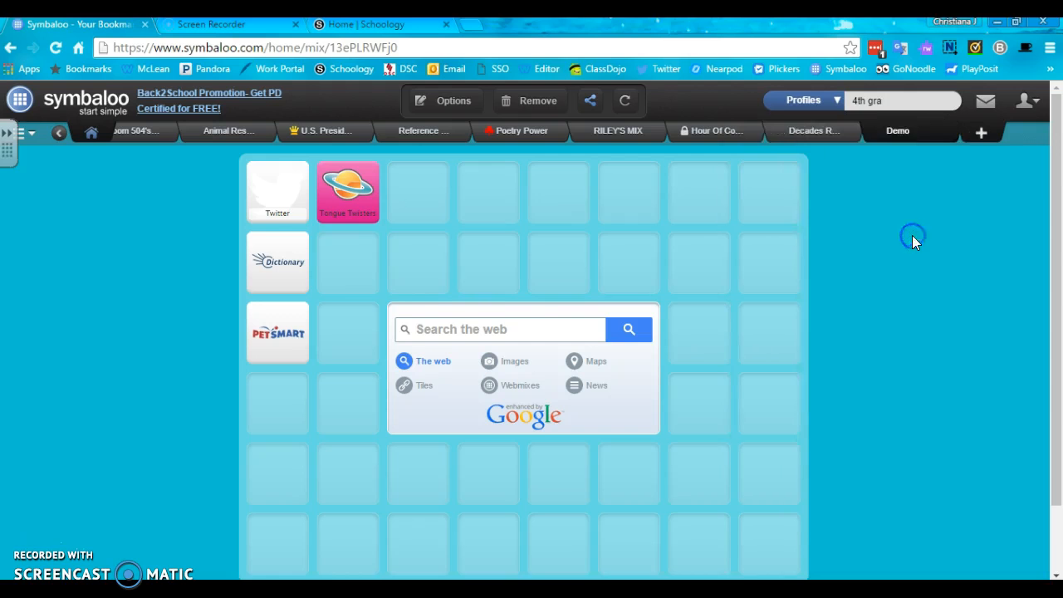
pyautogui.click(682, 328)
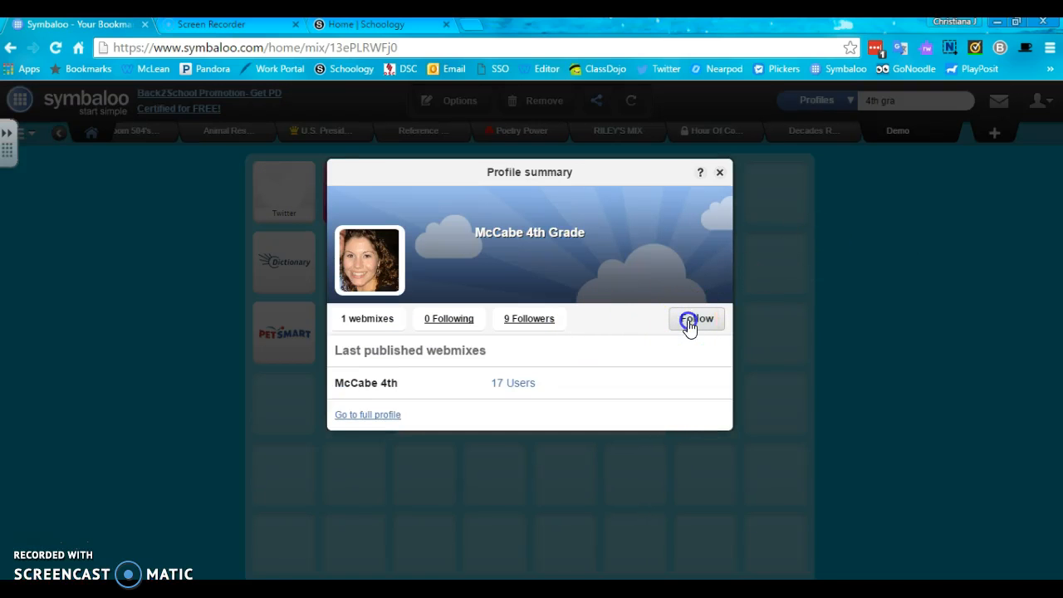
pyautogui.click(719, 173)
pyautogui.scroll(-1, 363, 407)
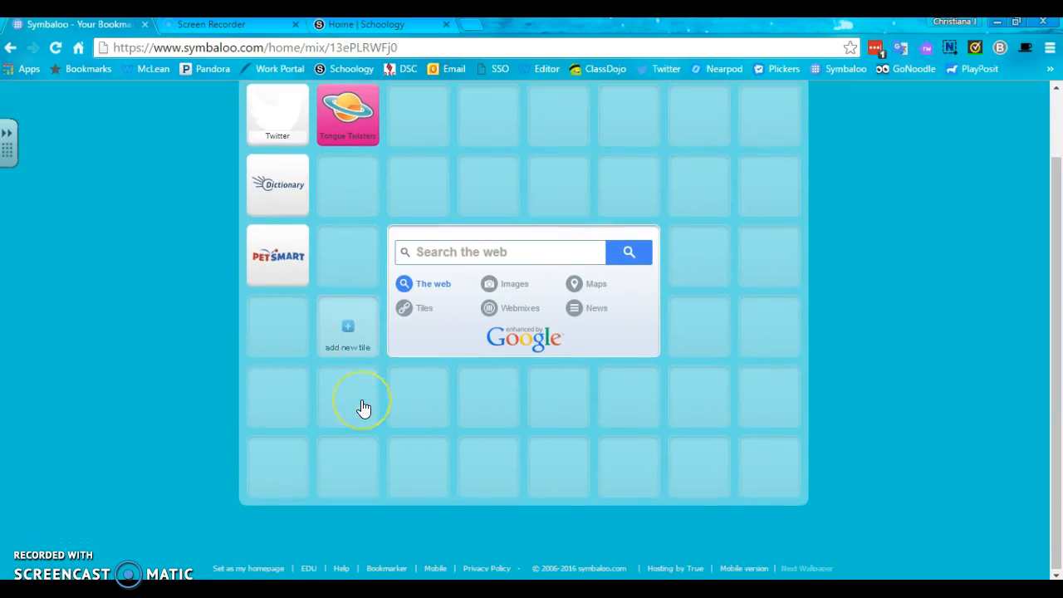
pyautogui.scroll(1, 363, 408)
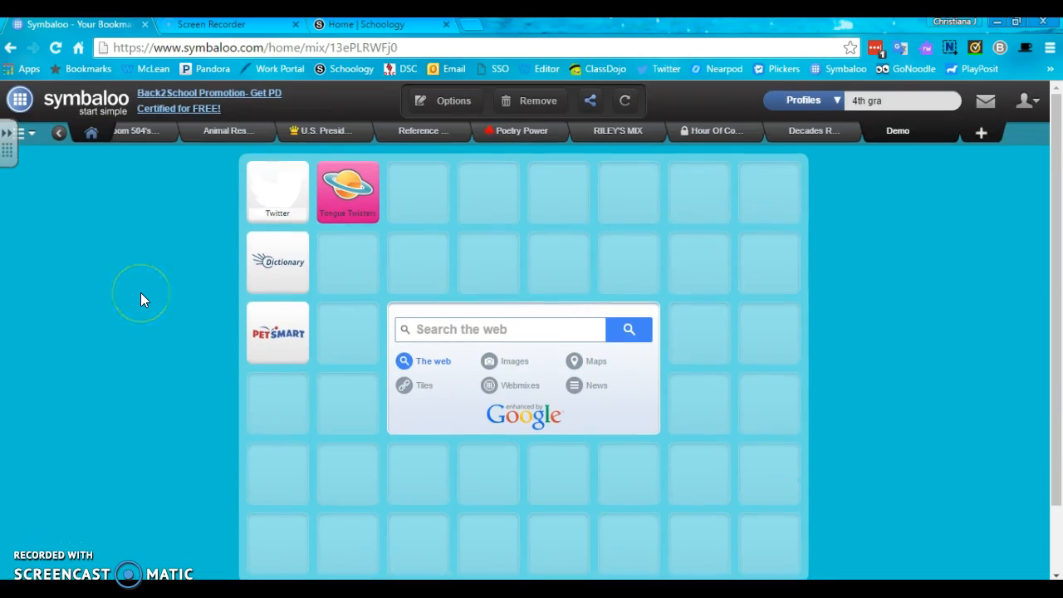